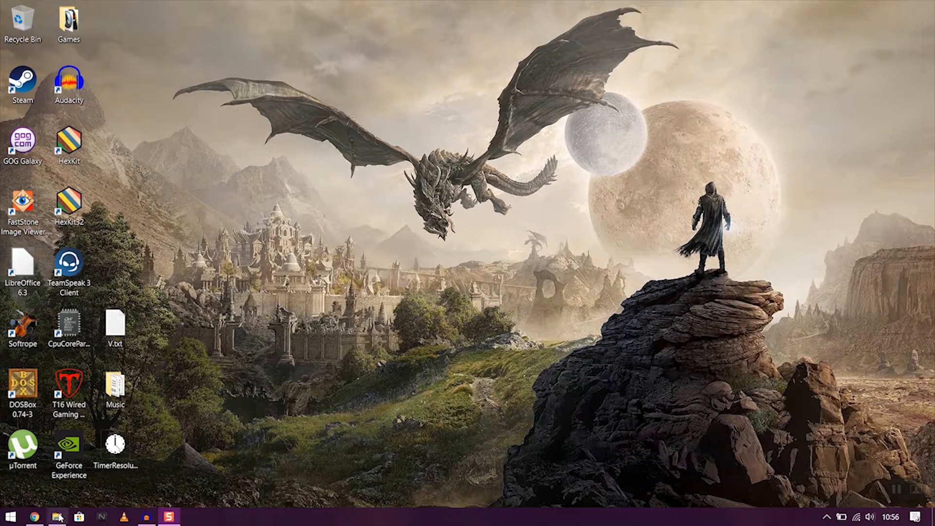
Switch to Chrome and proceed past the privacy warning to the unsafe die roller site
{"action": "left_click", "coordinate": [38, 518]}
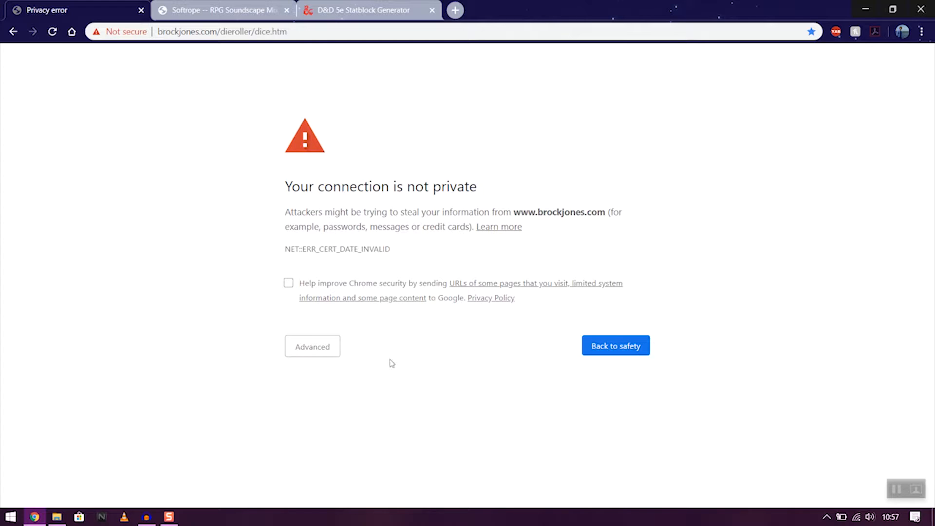
{"action": "left_click", "coordinate": [317, 347]}
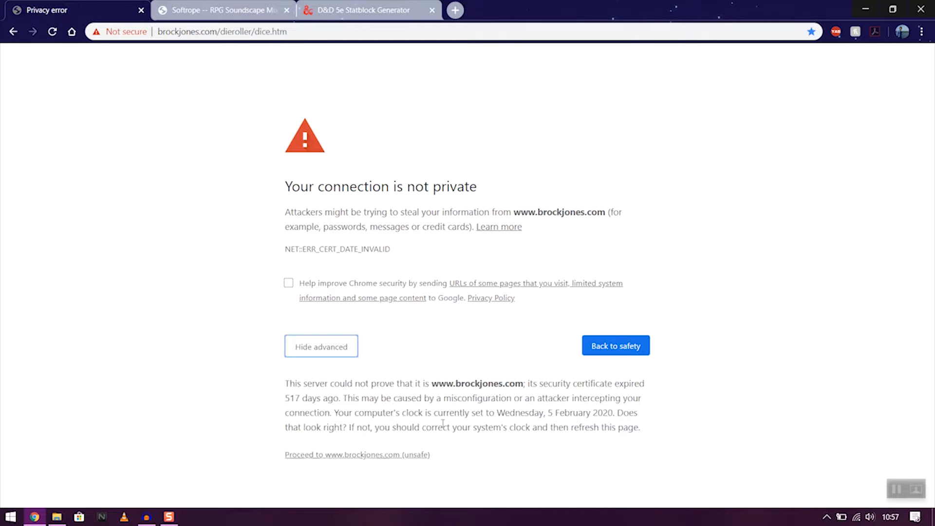
{"action": "left_click", "coordinate": [350, 457]}
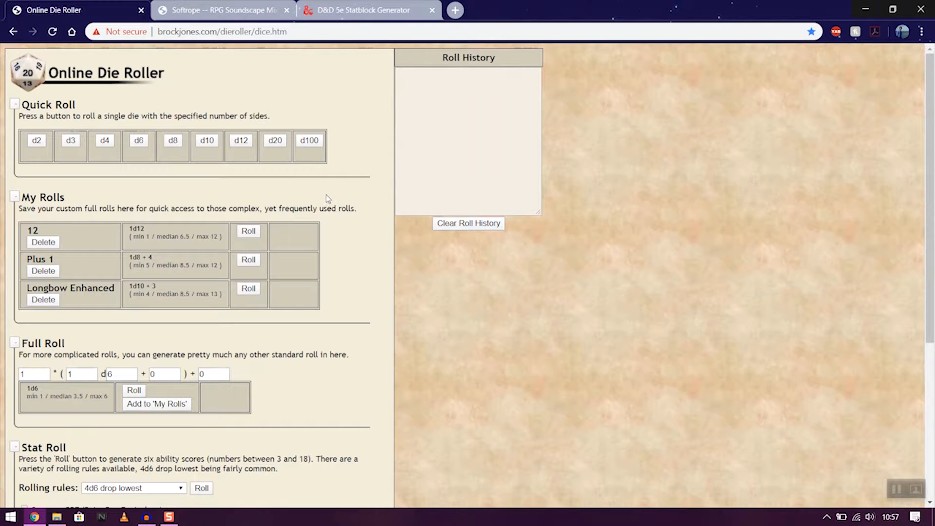
Roll a single d6 five times in the Quick Roll section
{"action": "scroll", "coordinate": [326, 197], "scroll_direction": "down", "scroll_amount": 1}
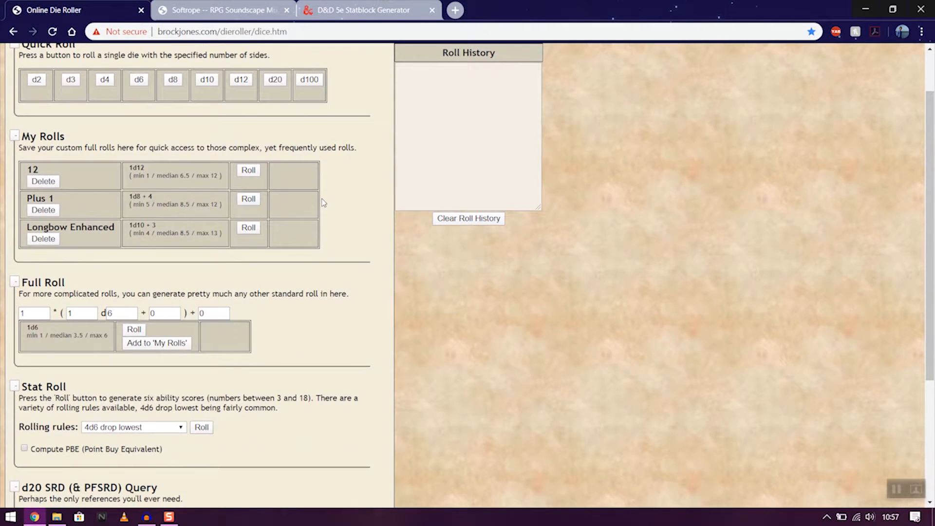
{"action": "scroll", "coordinate": [323, 202], "scroll_direction": "up", "scroll_amount": 1}
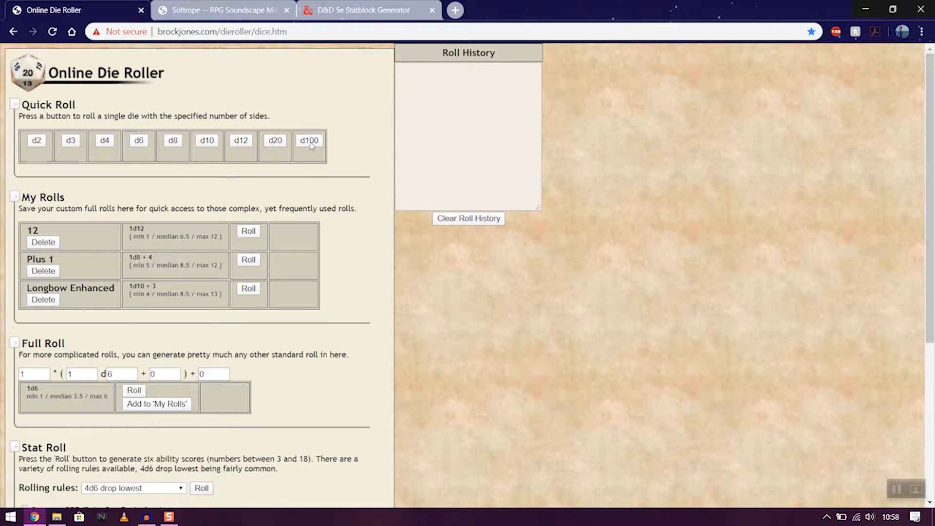
{"action": "left_click", "coordinate": [140, 142]}
{"action": "left_click", "coordinate": [143, 141]}
{"action": "left_click", "coordinate": [142, 141]}
{"action": "left_click", "coordinate": [142, 141]}
{"action": "left_click", "coordinate": [142, 141]}
Set the Full Roll formula to 2 * (1d6 + 3), with the bonus added inside the brackets
{"action": "scroll", "coordinate": [269, 157], "scroll_direction": "down", "scroll_amount": 3}
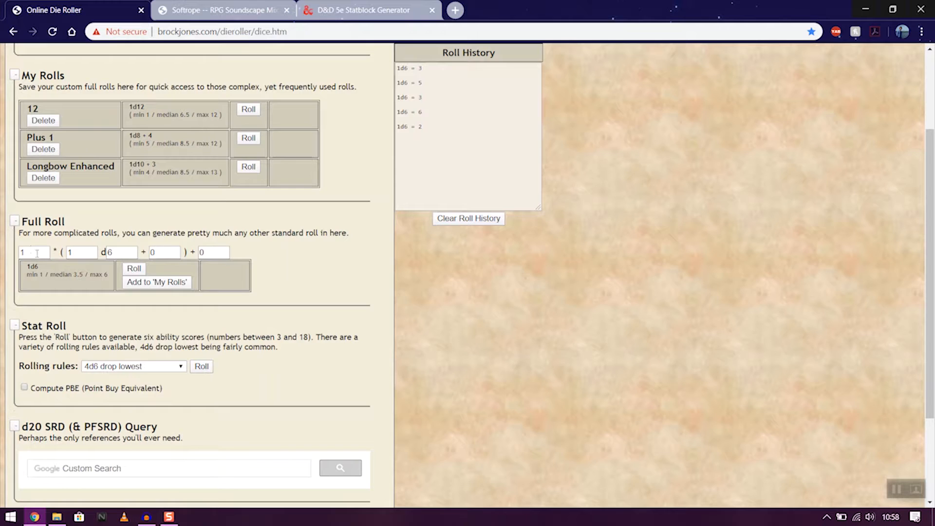
{"action": "left_click_drag", "start_coordinate": [32, 253], "coordinate": [16, 256]}
{"action": "type", "text": "2"}
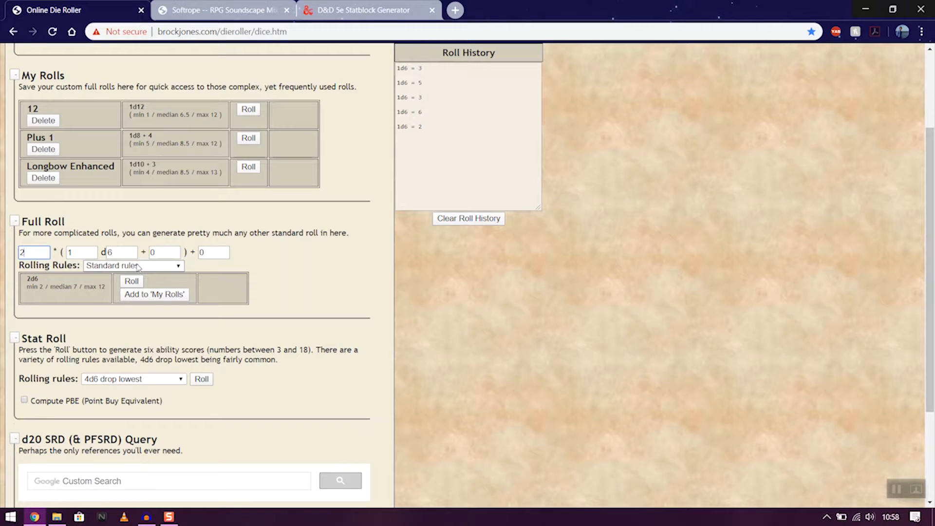
{"action": "key", "text": "Tab"}
{"action": "key", "text": "Tab"}
{"action": "key", "text": "Tab"}
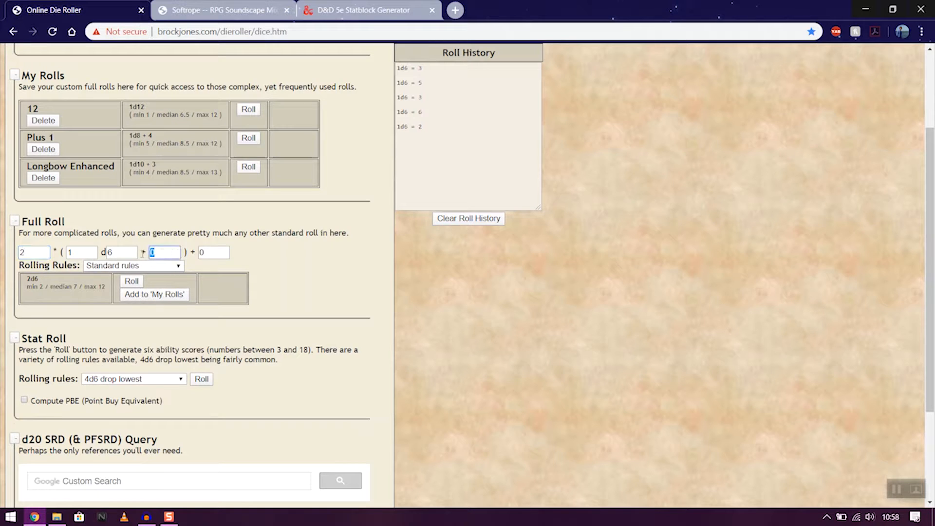
{"action": "type", "text": "3"}
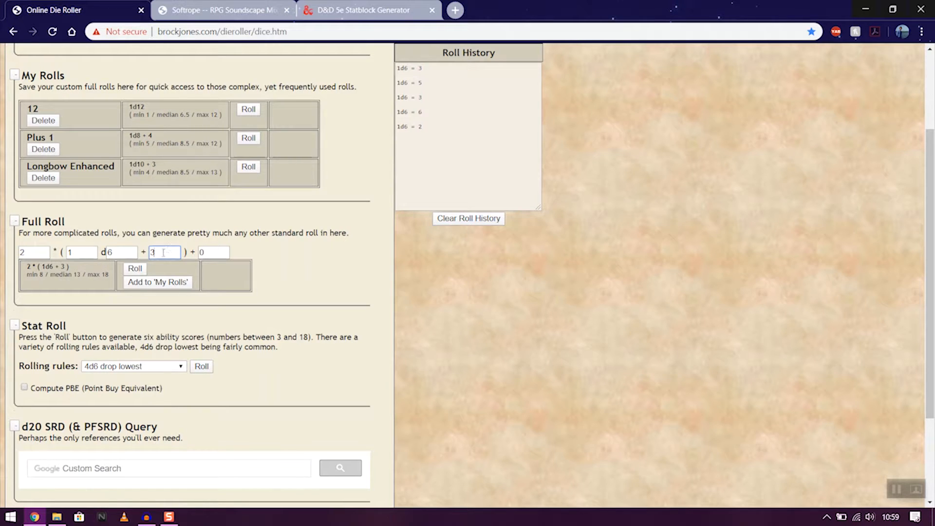
Reset the bonus inside the brackets to 0, set the bonus outside to 3, and highlight the roll summary
{"action": "left_click_drag", "start_coordinate": [167, 251], "coordinate": [151, 252]}
{"action": "type", "text": "0"}
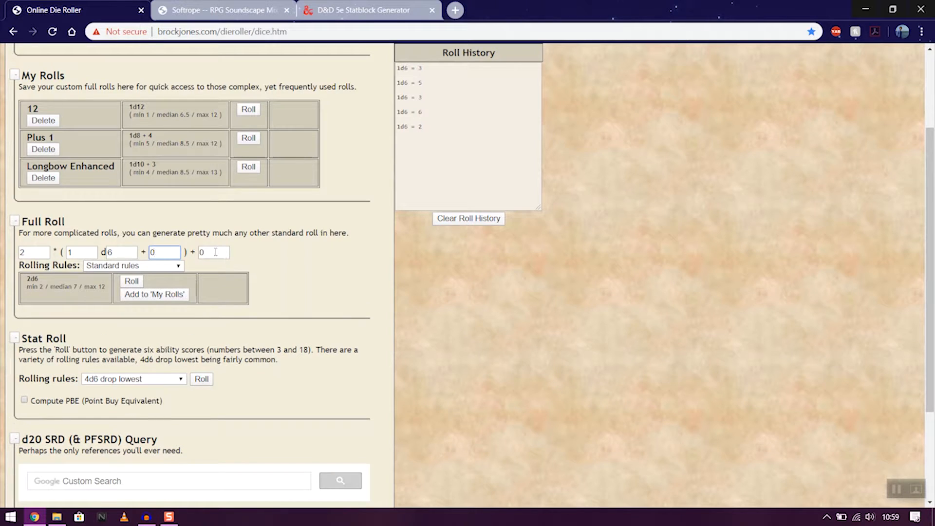
{"action": "key", "text": "Tab"}
{"action": "type", "text": "3"}
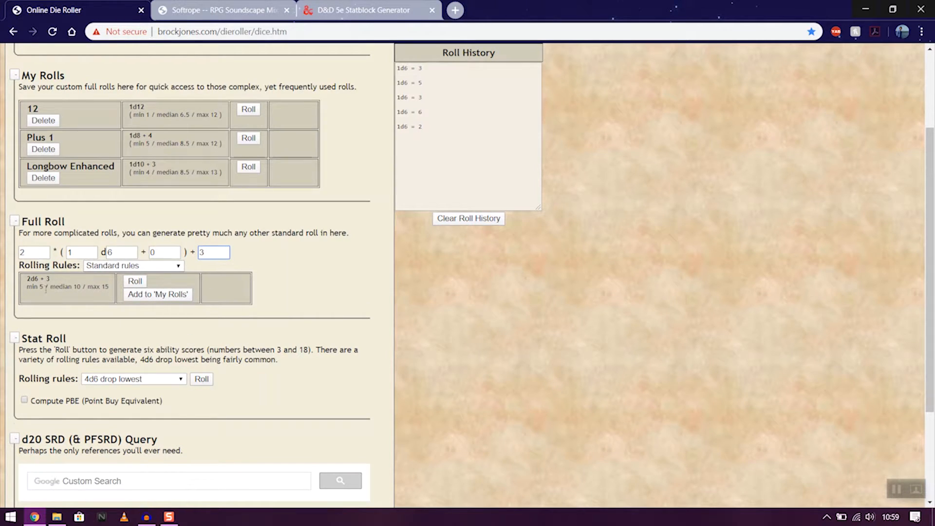
{"action": "left_click_drag", "start_coordinate": [111, 288], "coordinate": [26, 278]}
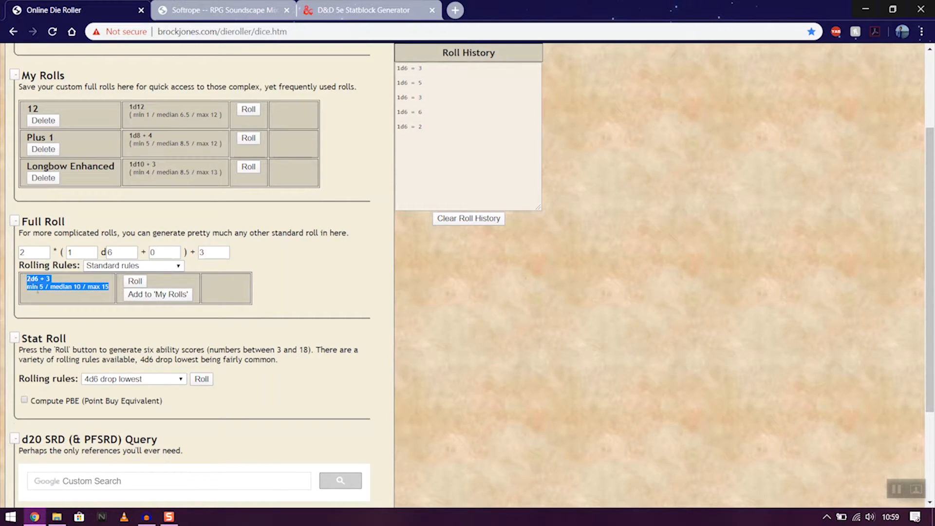
{"action": "left_click", "coordinate": [67, 296]}
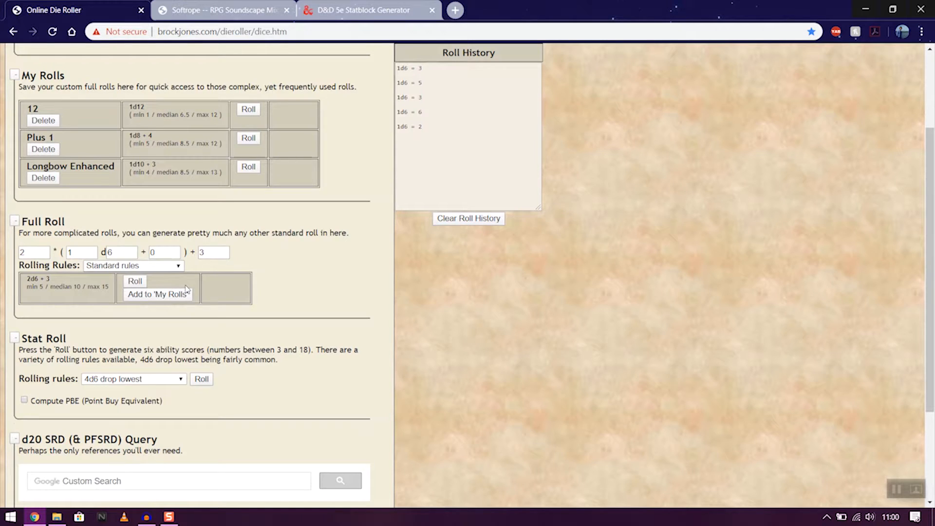
Set the Full Roll formula to 4d8 with a final bonus of 0
{"action": "double_click", "coordinate": [21, 252]}
{"action": "type", "text": "4"}
{"action": "double_click", "coordinate": [110, 253]}
{"action": "type", "text": "8"}
{"action": "double_click", "coordinate": [206, 252]}
{"action": "type", "text": "2"}
{"action": "key", "text": "BackSpace"}
{"action": "type", "text": "0"}
{"action": "left_click", "coordinate": [275, 311]}
Save the 4d8 roll to My Rolls as "Magical Weapon 1" and roll it twice
{"action": "left_click", "coordinate": [156, 295]}
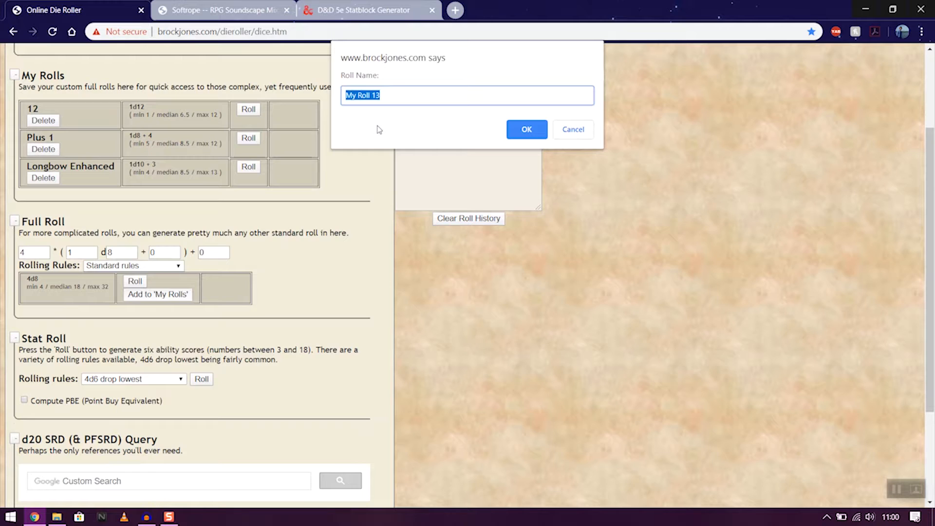
{"action": "type", "text": "Magical Weapon 1"}
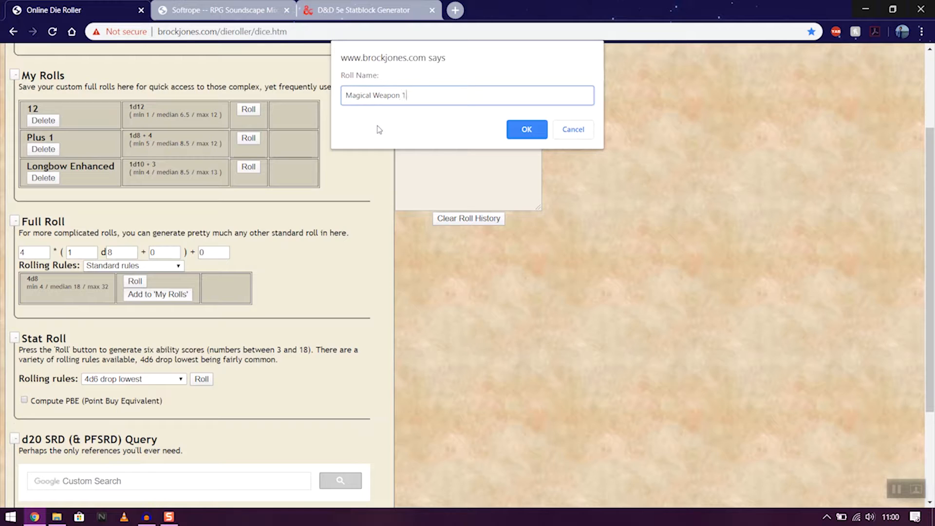
{"action": "key", "text": "Return"}
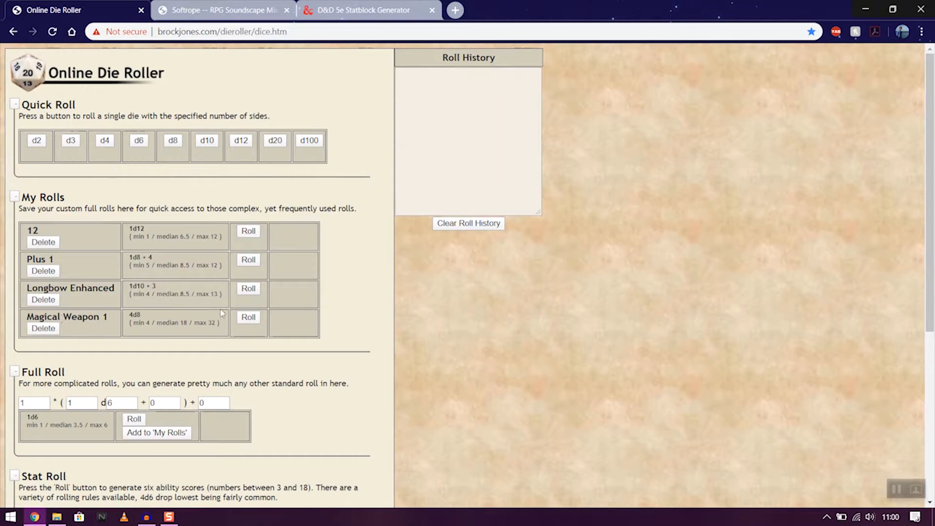
{"action": "left_click", "coordinate": [249, 317]}
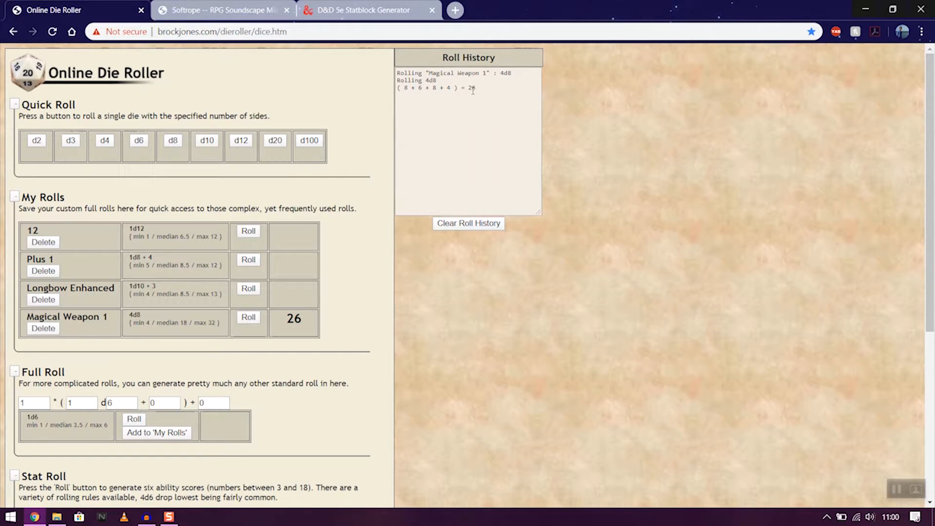
{"action": "left_click", "coordinate": [249, 319]}
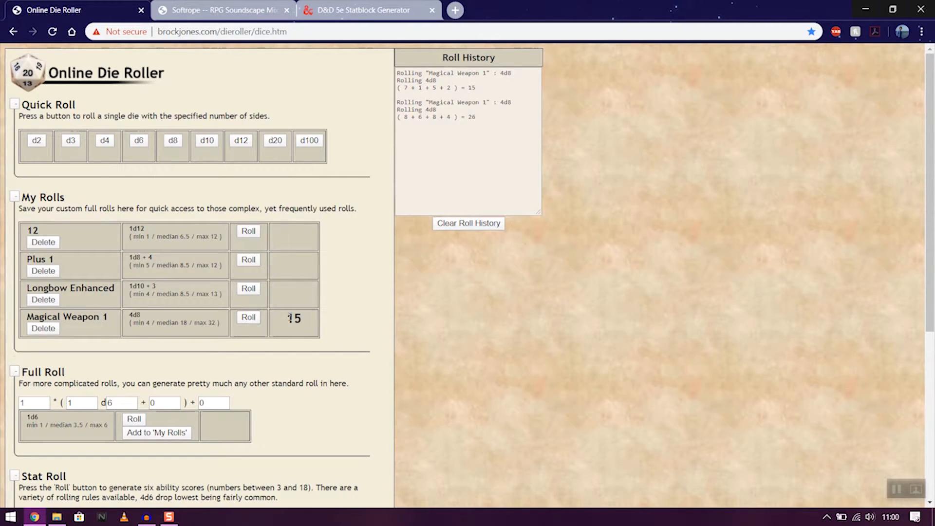
Set the Full Roll formula to 8d8, then reduce the number of dice to 7 and to 6
{"action": "scroll", "coordinate": [290, 302], "scroll_direction": "down", "scroll_amount": 4}
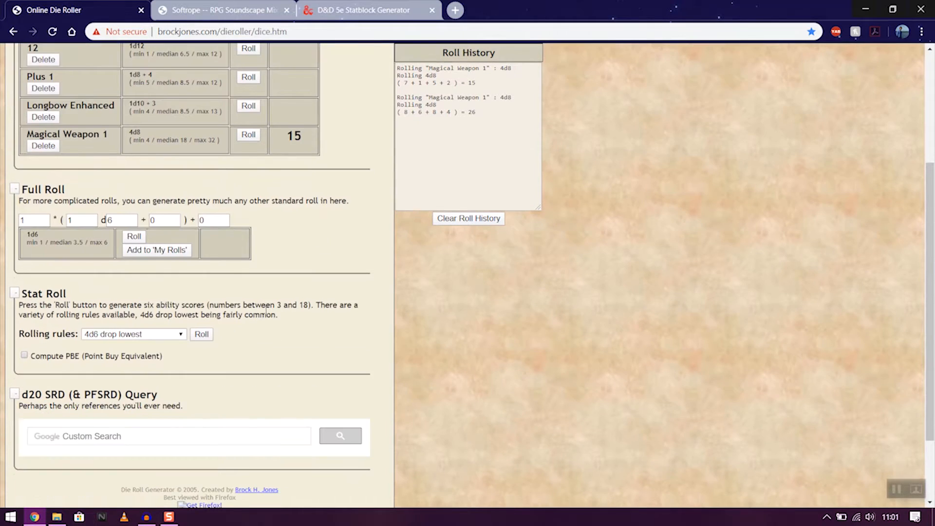
{"action": "scroll", "coordinate": [287, 294], "scroll_direction": "up", "scroll_amount": 3}
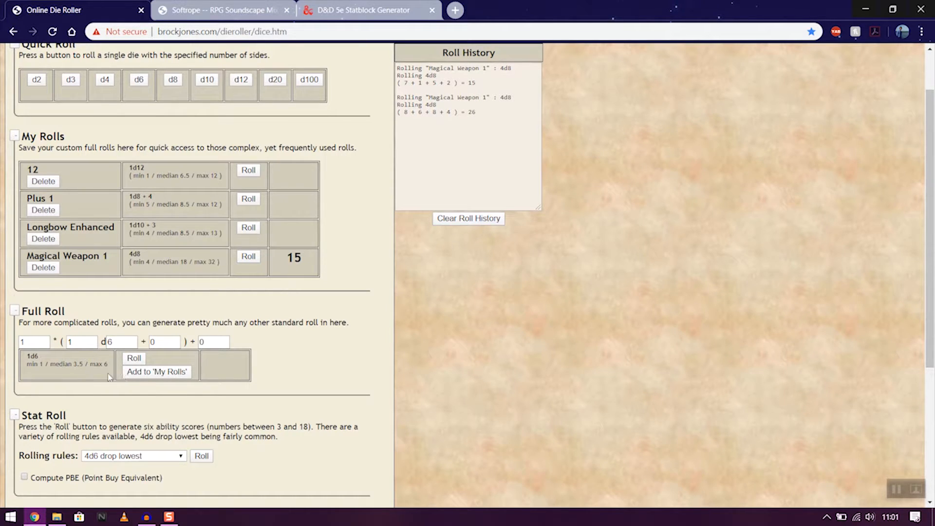
{"action": "double_click", "coordinate": [110, 341]}
{"action": "type", "text": "8"}
{"action": "left_click_drag", "start_coordinate": [49, 343], "coordinate": [7, 345]}
{"action": "type", "text": "8"}
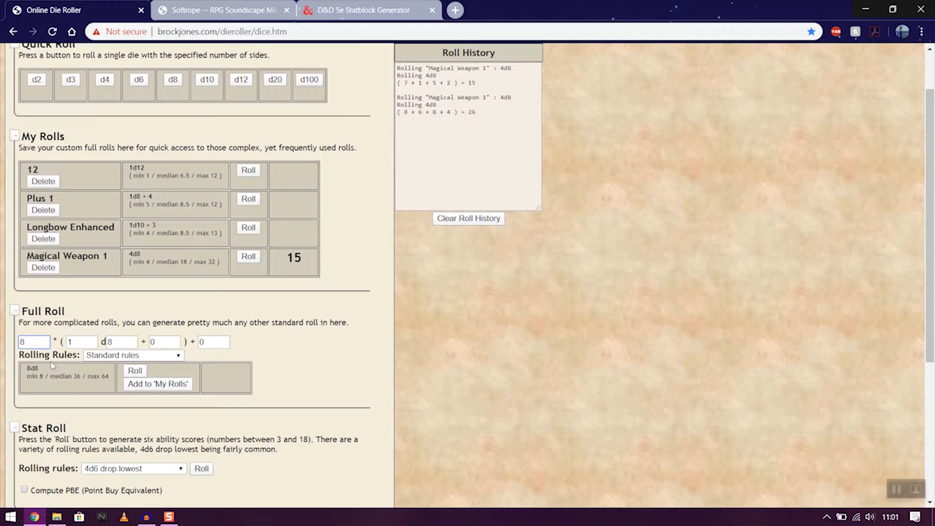
{"action": "double_click", "coordinate": [21, 341]}
{"action": "type", "text": "7"}
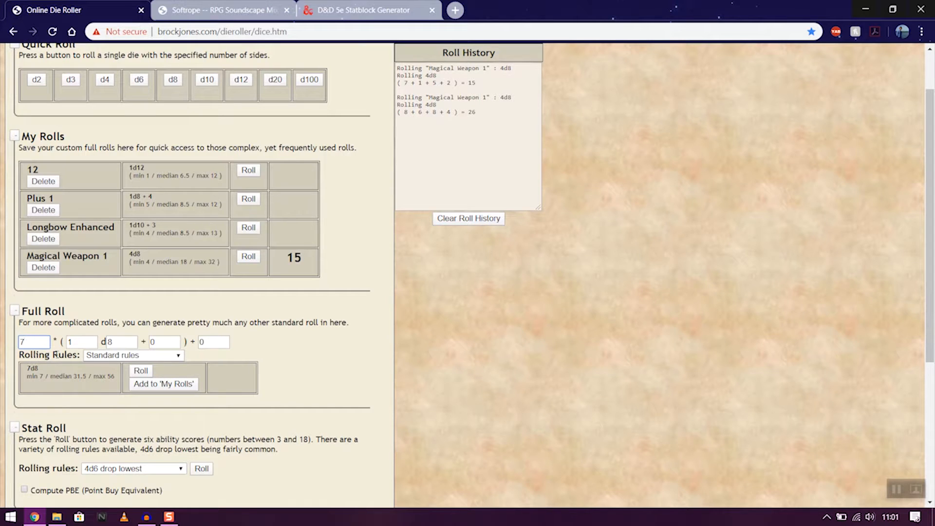
{"action": "double_click", "coordinate": [35, 340]}
{"action": "type", "text": "6"}
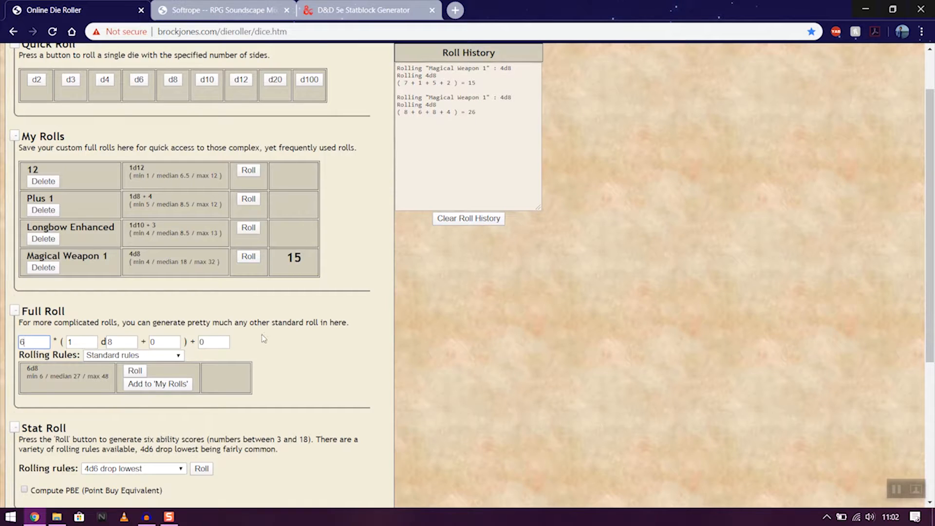
Check the Stat Roll rules, keep 4d6 drop lowest, and generate a set of ability scores three times
{"action": "scroll", "coordinate": [263, 338], "scroll_direction": "down", "scroll_amount": 5}
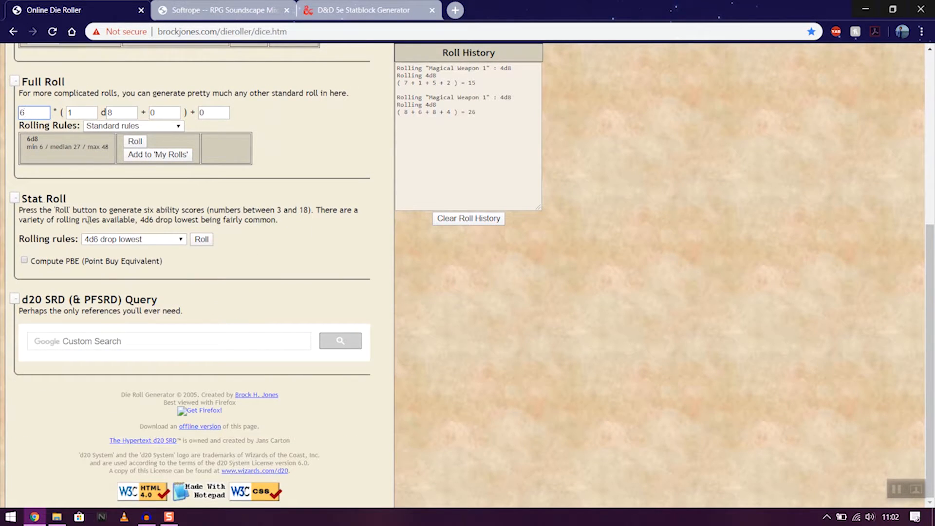
{"action": "left_click", "coordinate": [180, 240]}
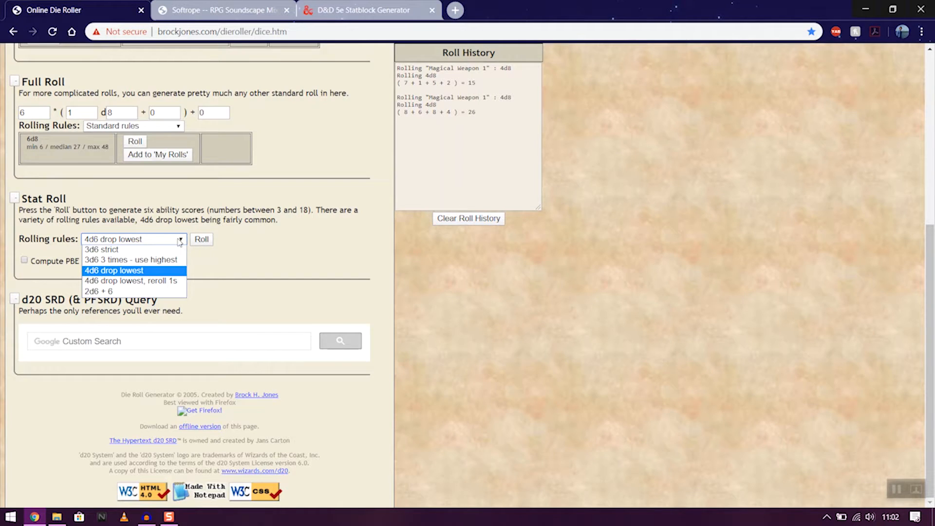
{"action": "left_click", "coordinate": [232, 241]}
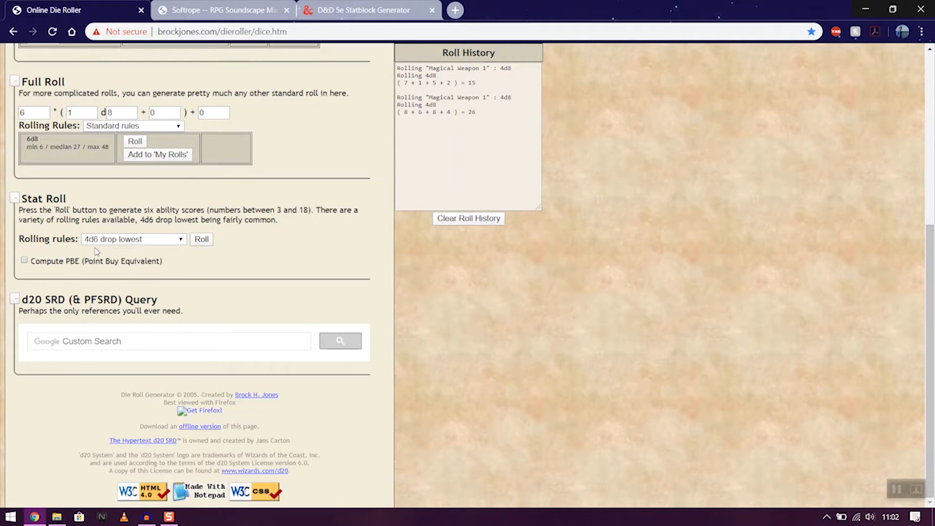
{"action": "left_click", "coordinate": [201, 239]}
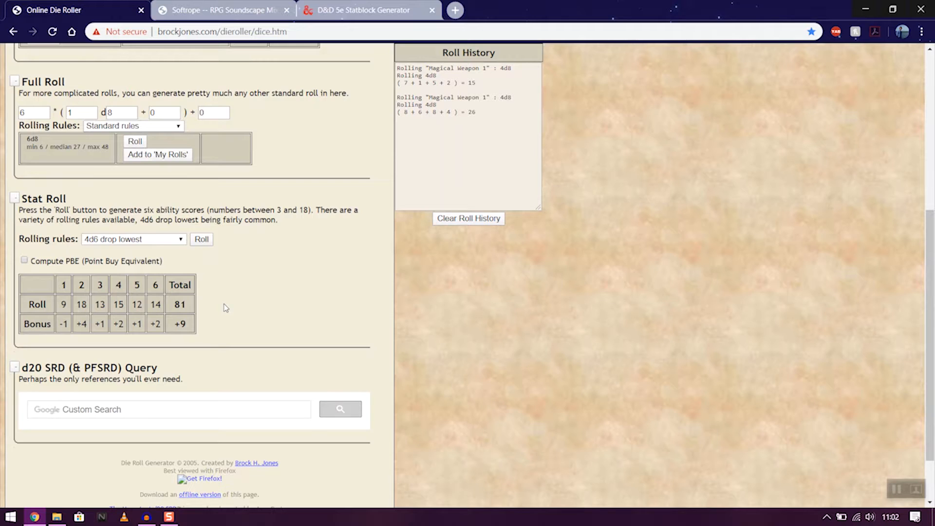
{"action": "left_click", "coordinate": [201, 241]}
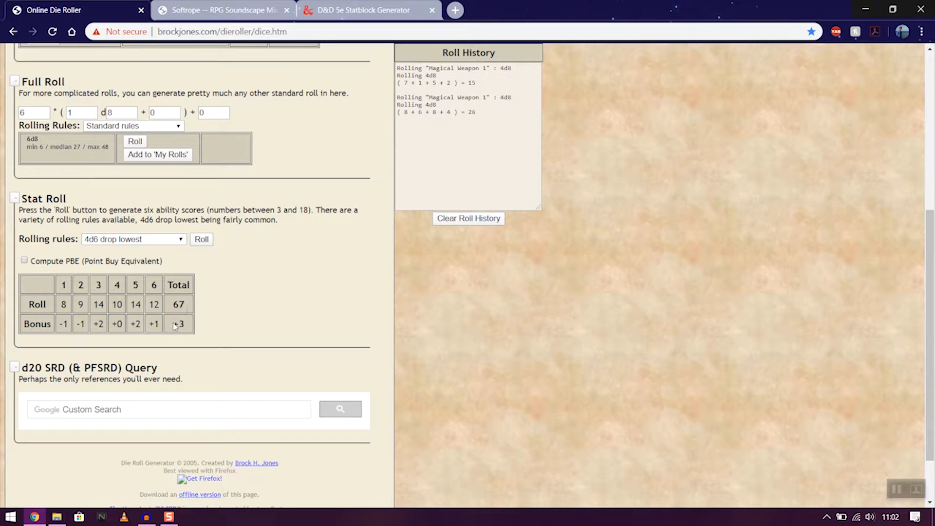
{"action": "left_click", "coordinate": [208, 241]}
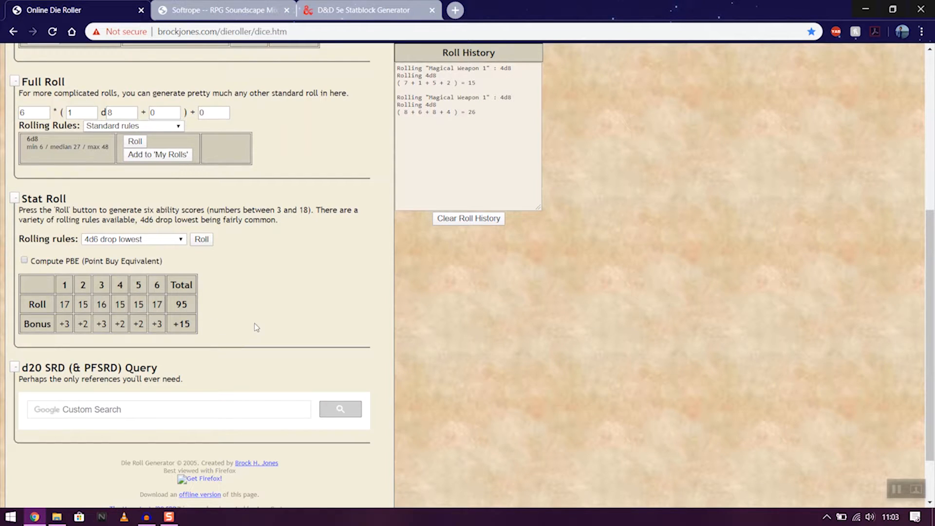
Highlight the footer line offering an offline version of the page
{"action": "scroll", "coordinate": [263, 324], "scroll_direction": "down", "scroll_amount": 2}
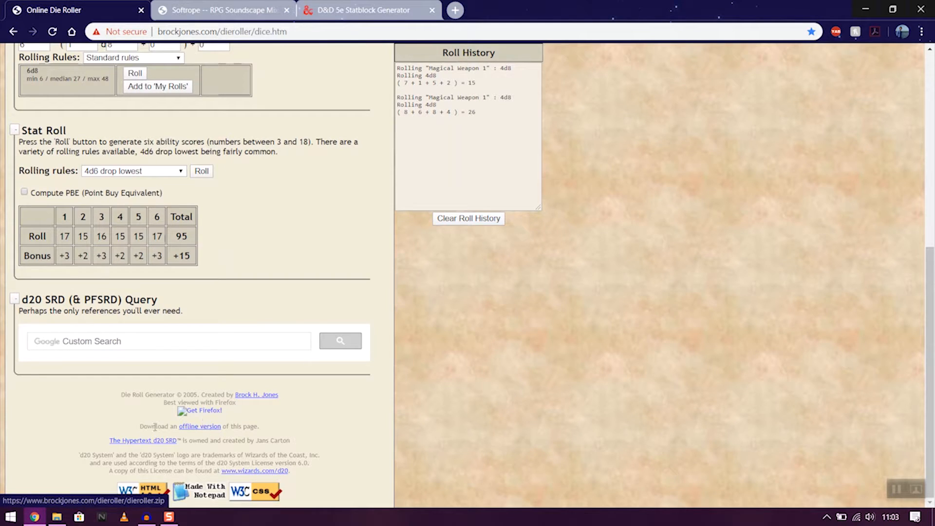
{"action": "left_click_drag", "start_coordinate": [137, 431], "coordinate": [263, 431]}
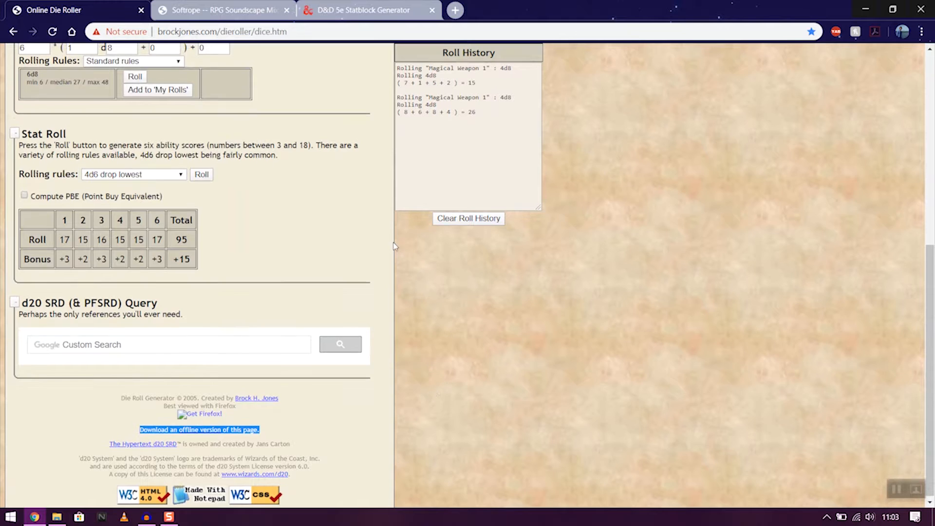
Set the Full Roll formula to 2d10 with a final bonus of 3
{"action": "scroll", "coordinate": [397, 247], "scroll_direction": "up", "scroll_amount": 7}
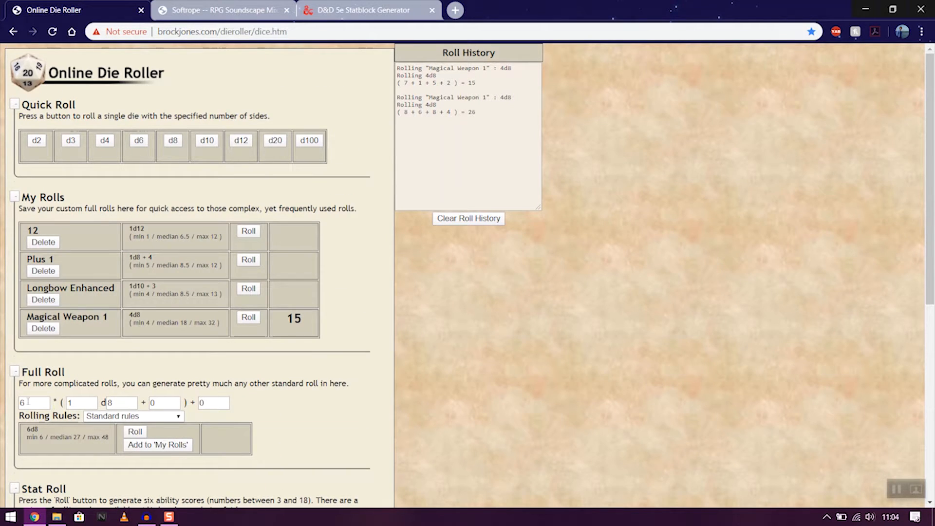
{"action": "left_click_drag", "start_coordinate": [46, 402], "coordinate": [3, 402]}
{"action": "type", "text": "2"}
{"action": "left_click_drag", "start_coordinate": [119, 403], "coordinate": [103, 402]}
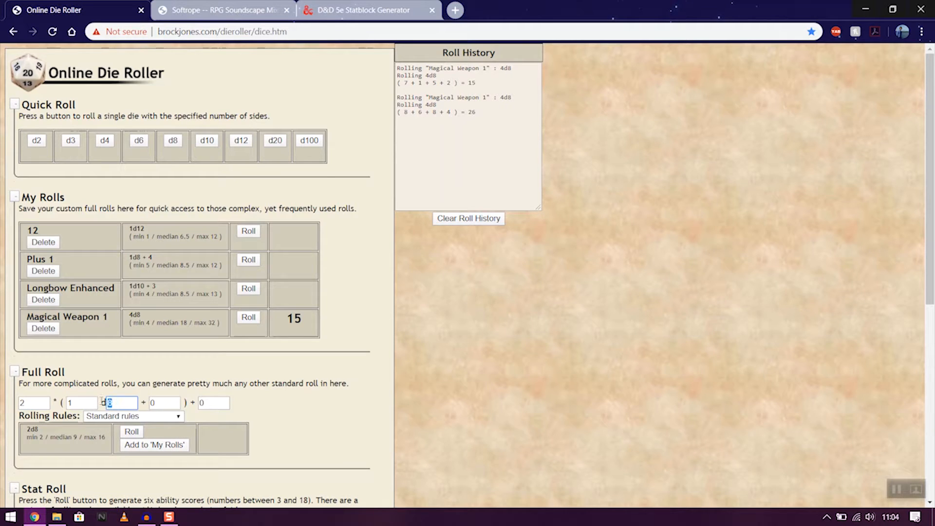
{"action": "type", "text": "10"}
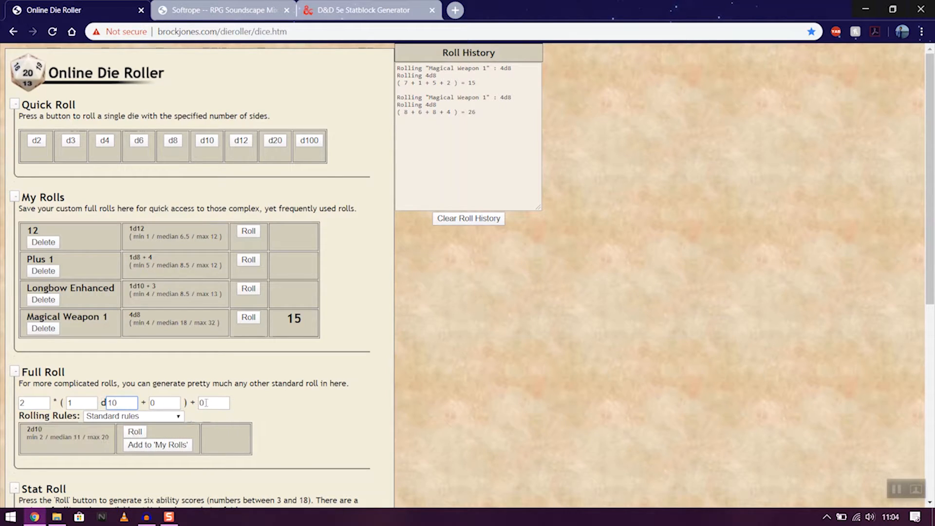
{"action": "left_click_drag", "start_coordinate": [208, 403], "coordinate": [186, 402]}
{"action": "type", "text": "3"}
{"action": "left_click", "coordinate": [257, 432]}
{"action": "mouse_move", "coordinate": [151, 523]}
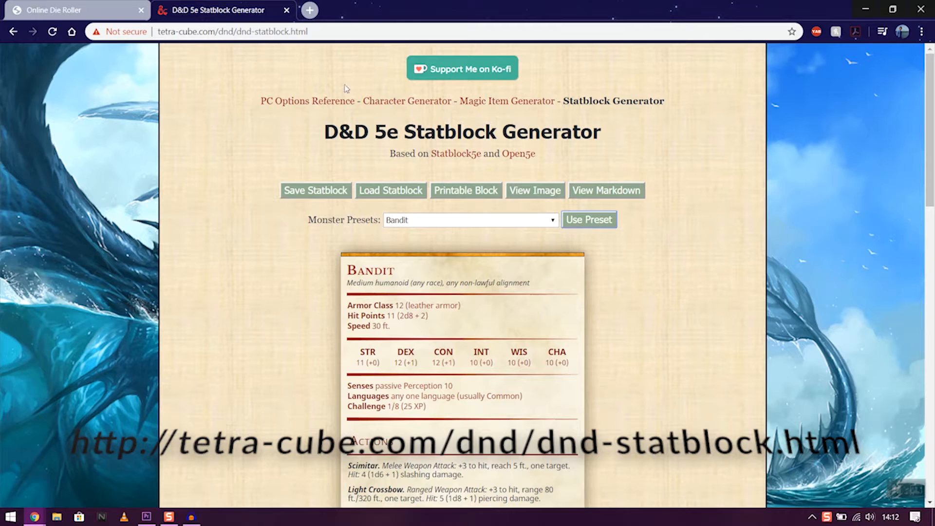
Open the Magic Item Generator and the Character Generator in separate new tabs
{"action": "right_click", "coordinate": [517, 104]}
{"action": "left_click", "coordinate": [555, 115]}
{"action": "right_click", "coordinate": [417, 98]}
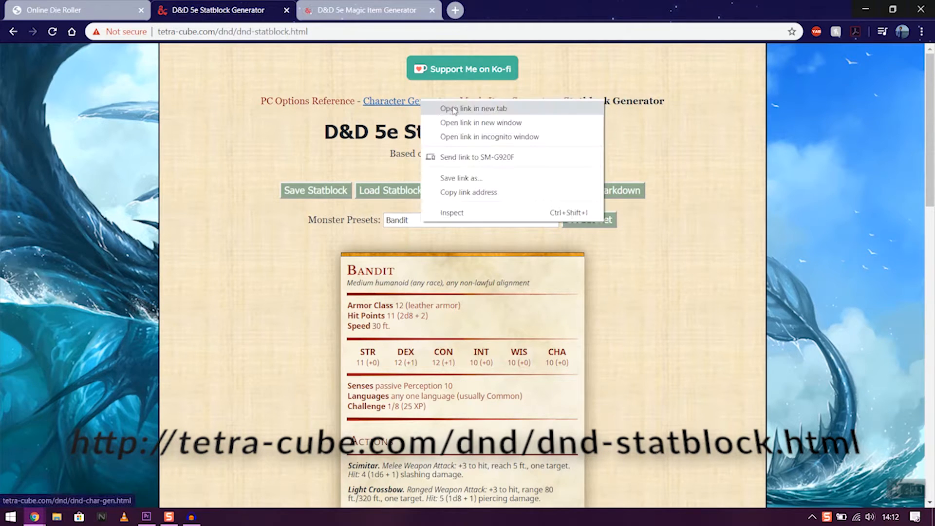
{"action": "left_click", "coordinate": [454, 110]}
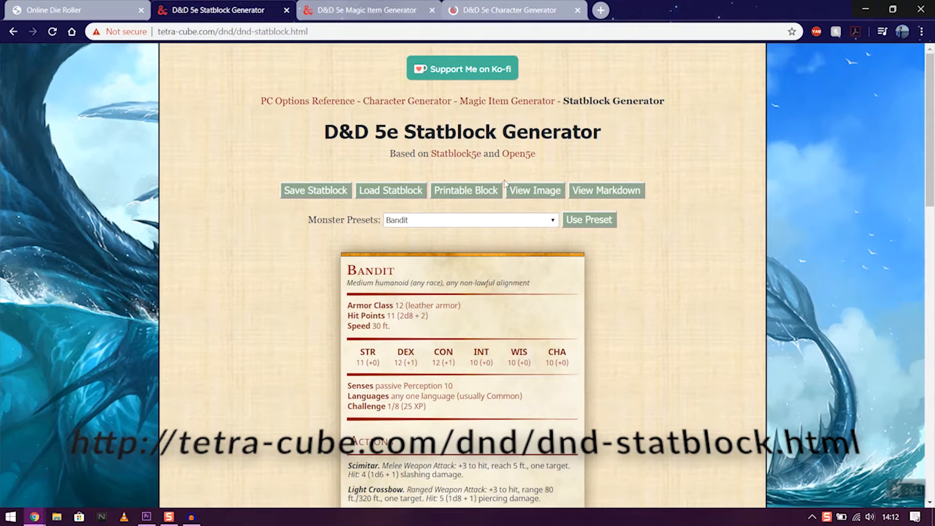
On the Magic Item Generator page, generate one random DMG item and one from Tetra's Items
{"action": "left_click", "coordinate": [383, 16]}
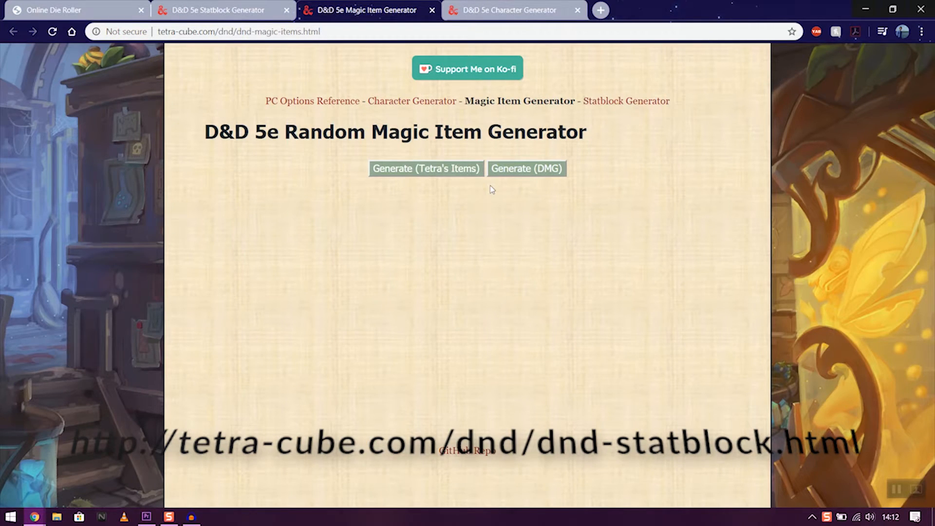
{"action": "left_click", "coordinate": [530, 176]}
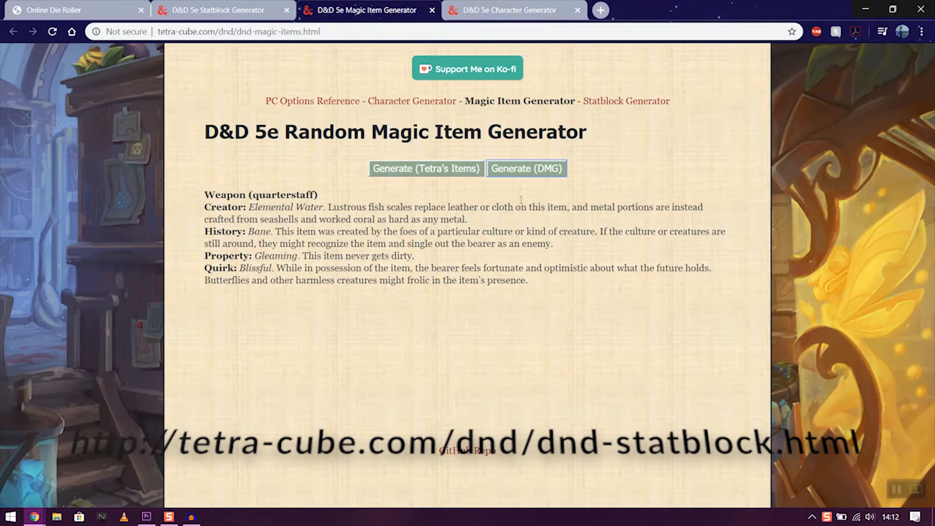
{"action": "left_click", "coordinate": [439, 173]}
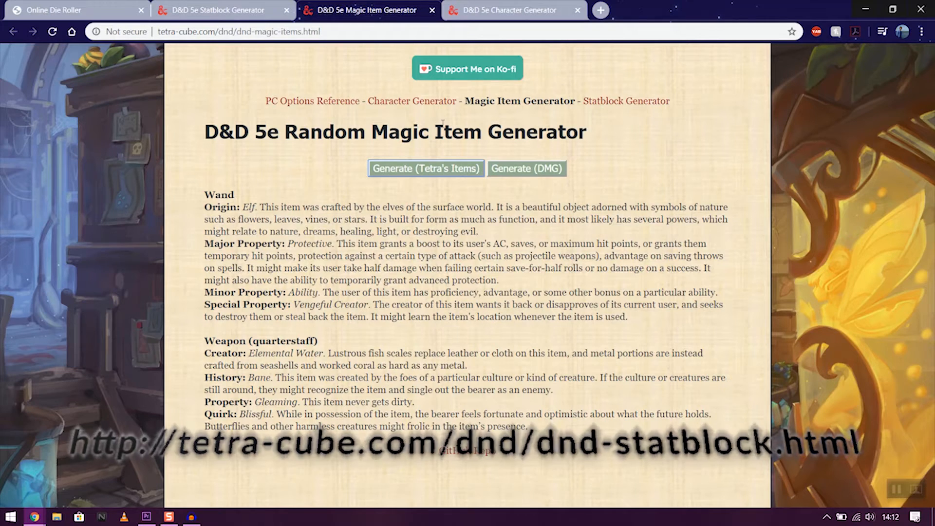
Examine the Character Generator's book choices, character card, display and randomizer options, and detailed backstory sections
{"action": "left_click", "coordinate": [486, 7]}
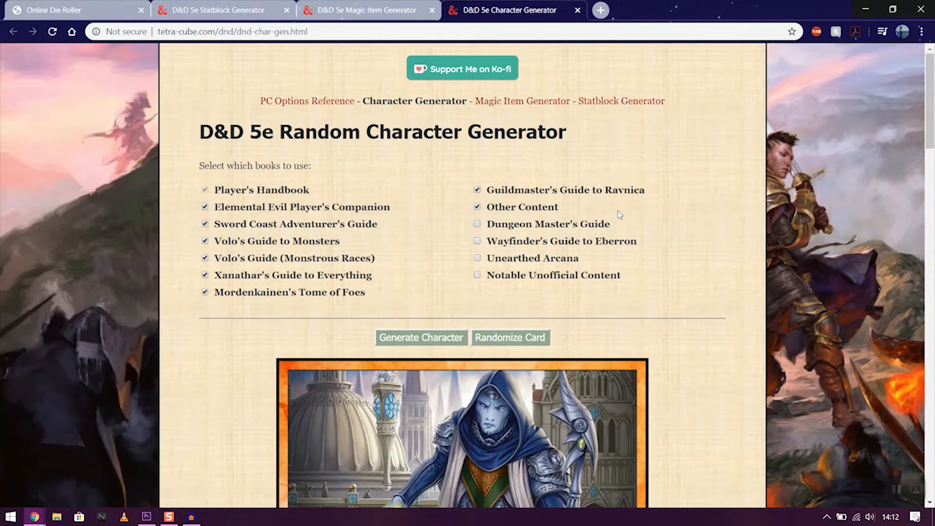
{"action": "scroll", "coordinate": [599, 236], "scroll_direction": "down", "scroll_amount": 6}
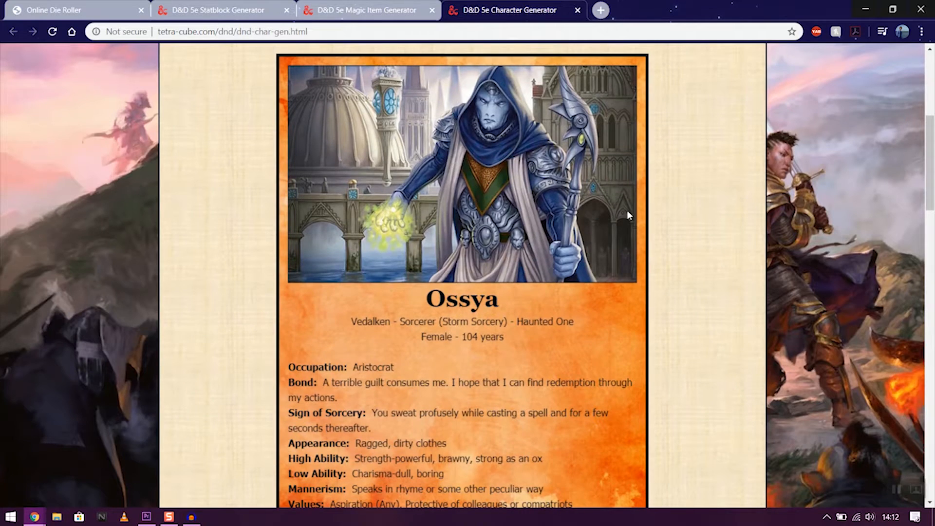
{"action": "scroll", "coordinate": [623, 212], "scroll_direction": "down", "scroll_amount": 15}
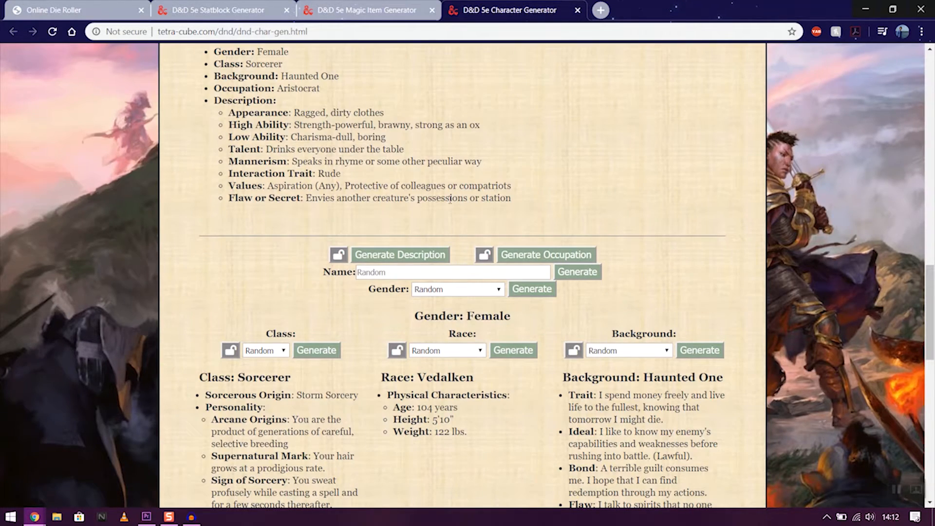
{"action": "scroll", "coordinate": [473, 227], "scroll_direction": "down", "scroll_amount": 10}
{"action": "scroll", "coordinate": [472, 227], "scroll_direction": "down", "scroll_amount": 3}
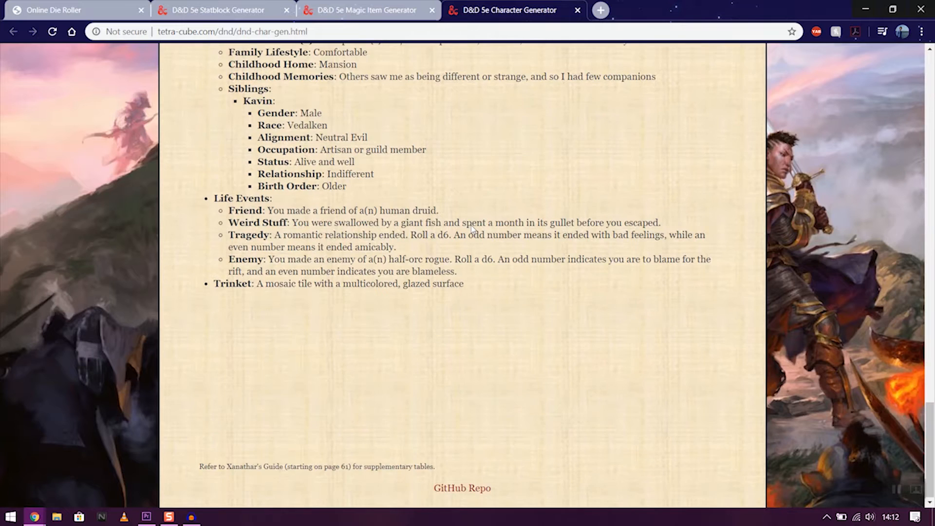
{"action": "scroll", "coordinate": [475, 229], "scroll_direction": "up", "scroll_amount": 12}
{"action": "scroll", "coordinate": [477, 234], "scroll_direction": "up", "scroll_amount": 6}
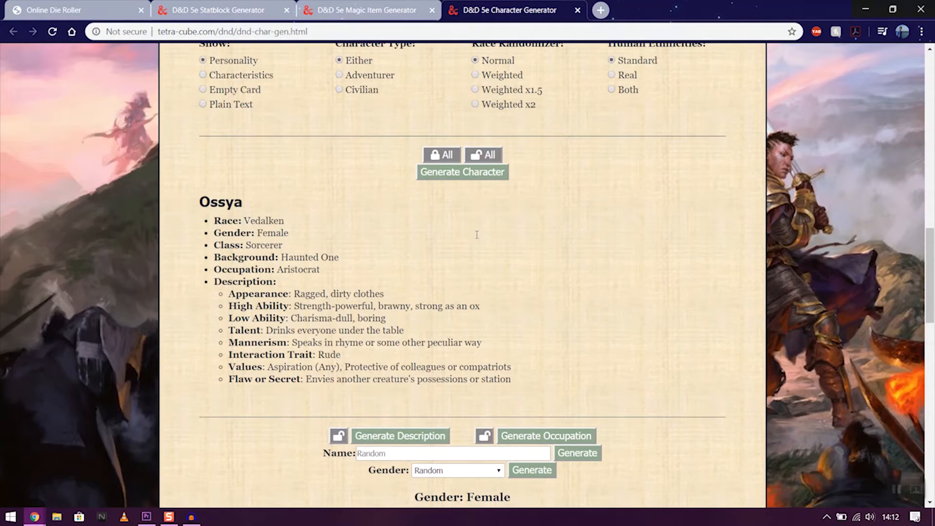
{"action": "scroll", "coordinate": [475, 227], "scroll_direction": "up", "scroll_amount": 4}
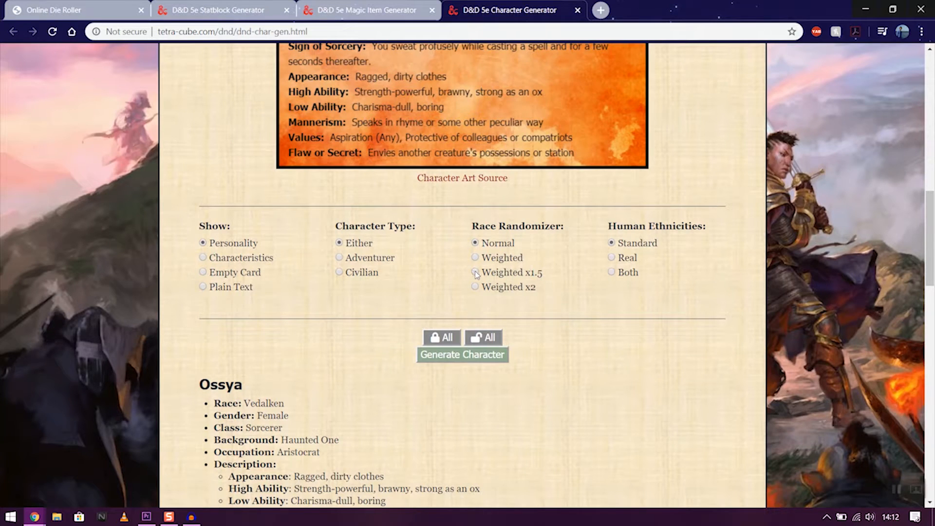
{"action": "scroll", "coordinate": [501, 282], "scroll_direction": "up", "scroll_amount": 6}
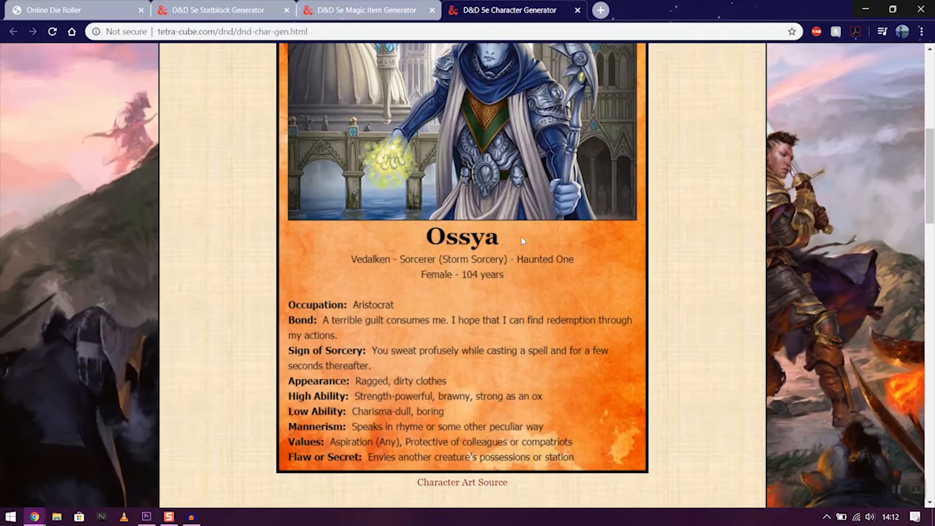
{"action": "scroll", "coordinate": [523, 239], "scroll_direction": "up", "scroll_amount": 6}
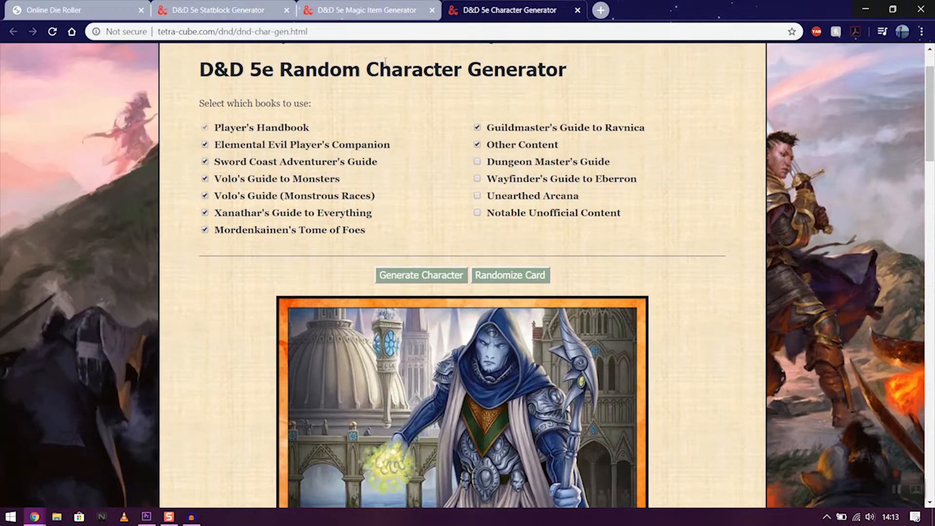
Return to the Statblock Generator and look over the saved statblock files in the Statblocks folder in File Explorer
{"action": "left_click", "coordinate": [250, 9]}
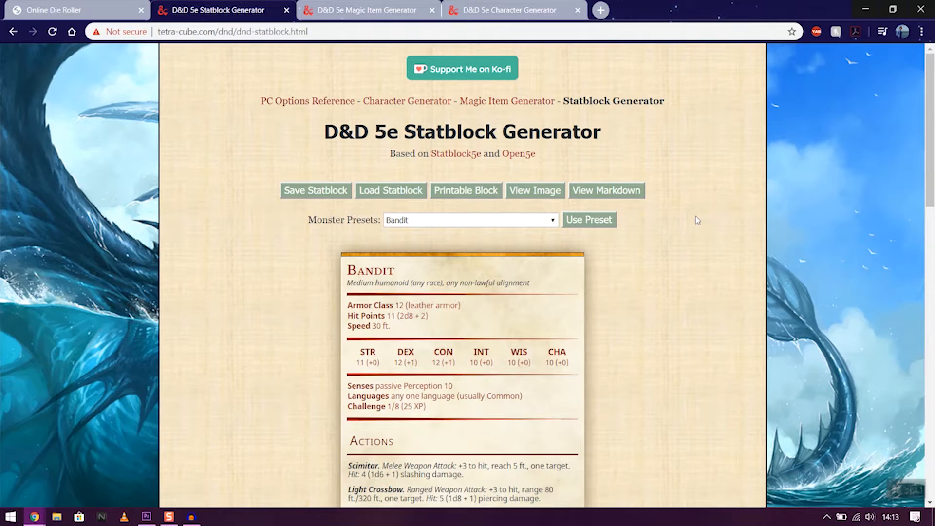
{"action": "scroll", "coordinate": [701, 227], "scroll_direction": "down", "scroll_amount": 1}
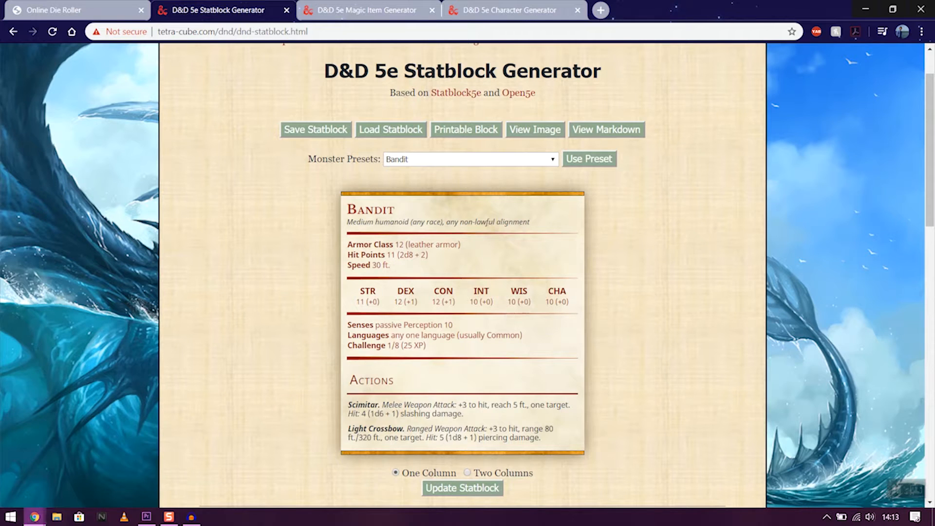
{"action": "right_click", "coordinate": [57, 518]}
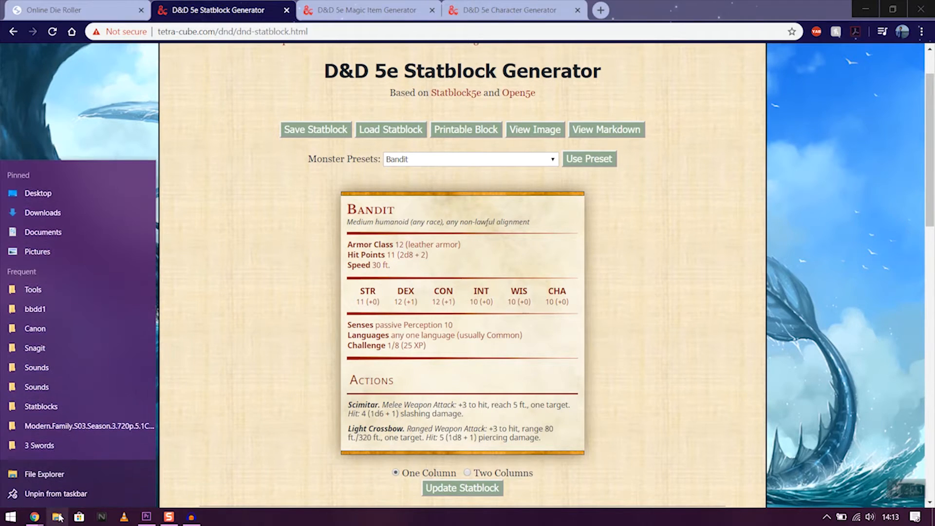
{"action": "left_click", "coordinate": [48, 407]}
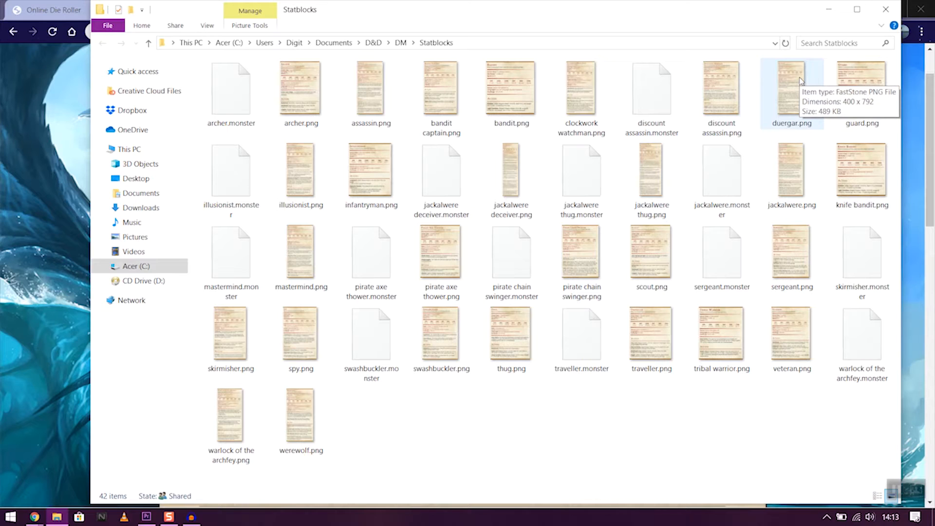
{"action": "left_click", "coordinate": [834, 16]}
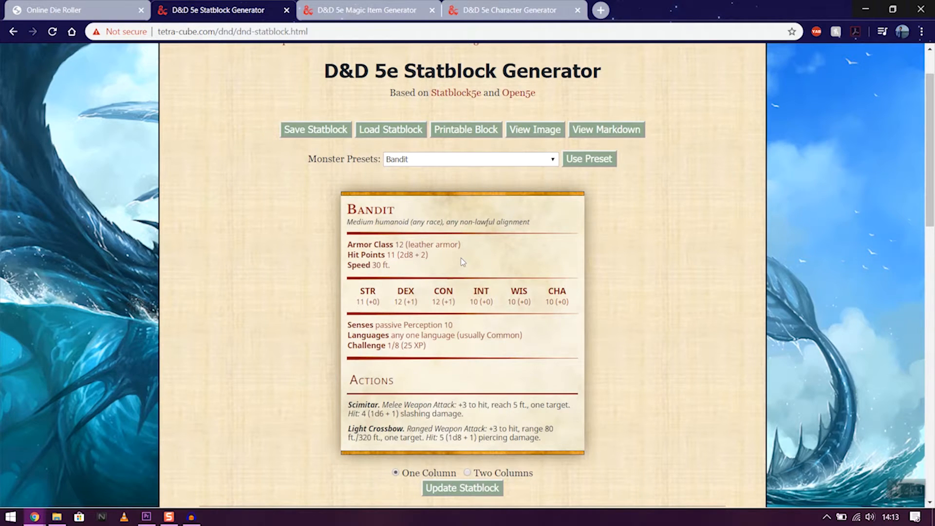
Start the Bandit statblock's image export without saving it, and view the existing bandit.png from the Statblocks folder
{"action": "left_click", "coordinate": [544, 129]}
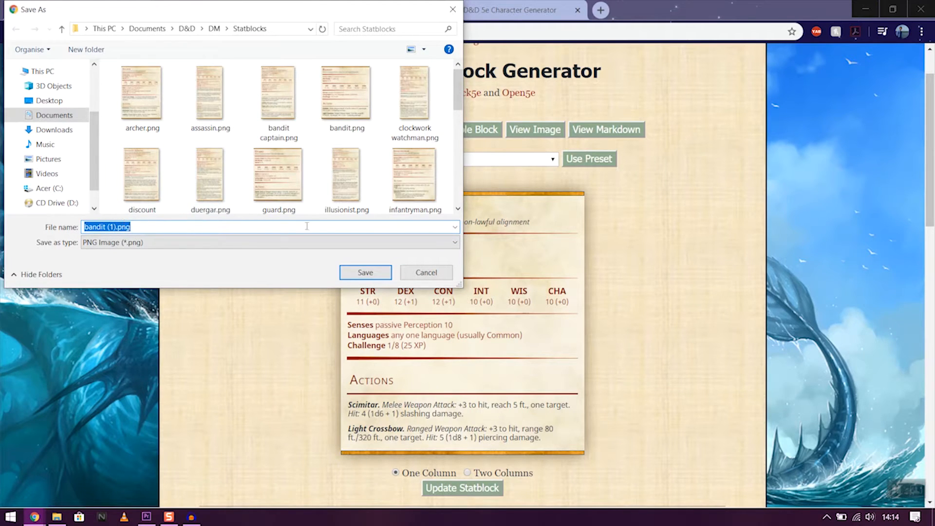
{"action": "left_click", "coordinate": [423, 272]}
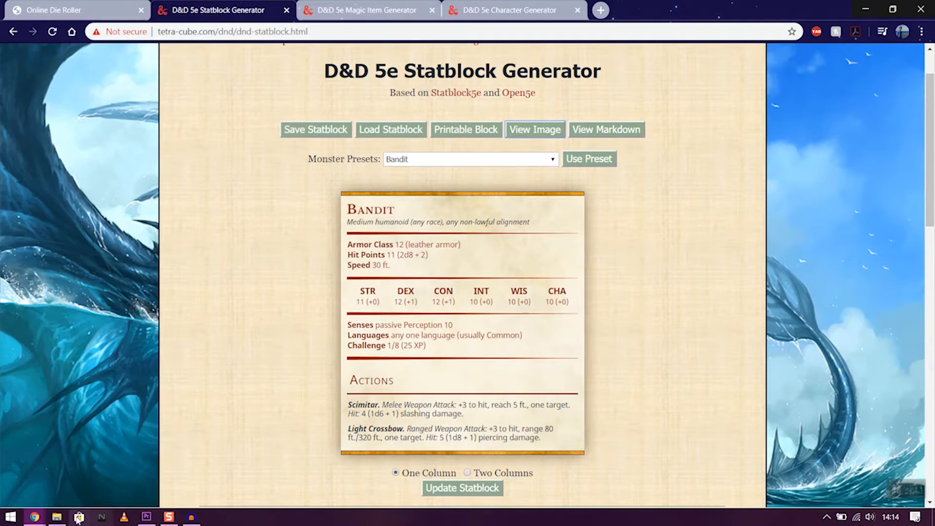
{"action": "left_click", "coordinate": [56, 516]}
{"action": "left_click", "coordinate": [517, 121]}
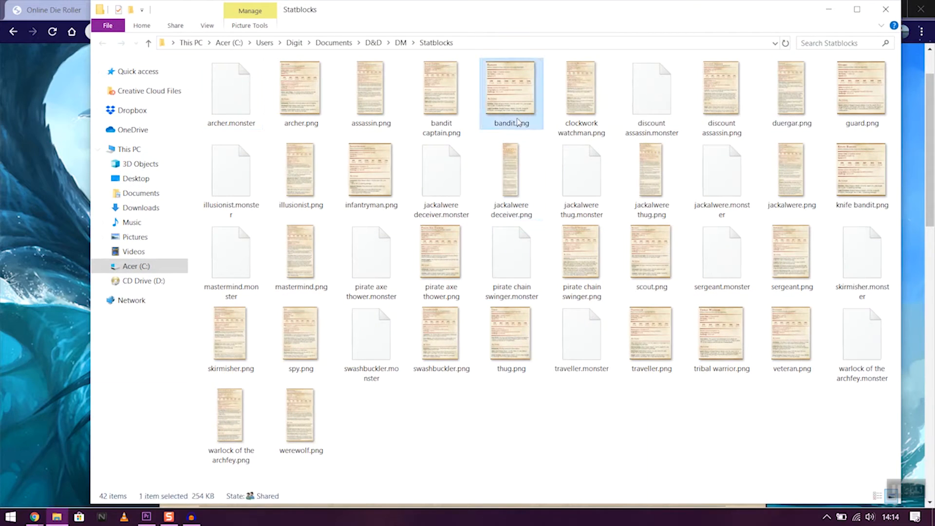
{"action": "double_click", "coordinate": [518, 122]}
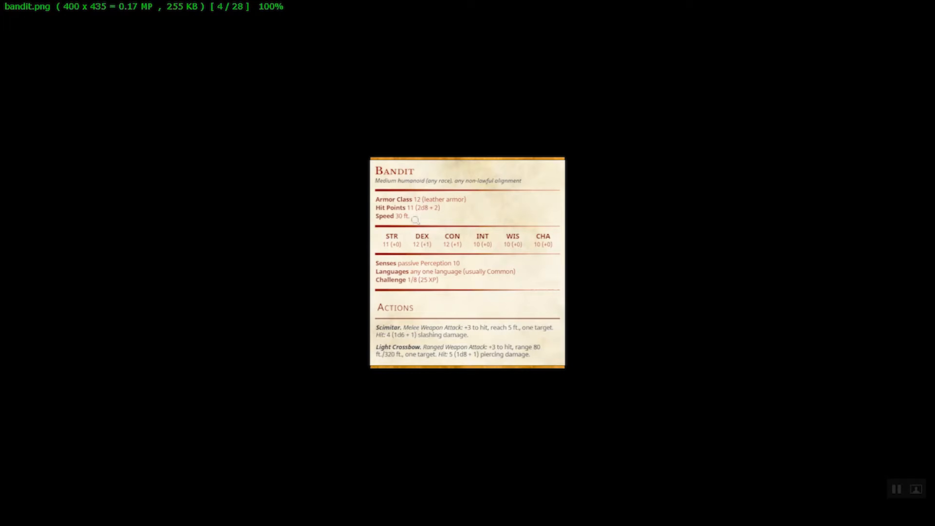
{"action": "left_click_drag", "start_coordinate": [467, 222], "coordinate": [468, 243]}
{"action": "left_click", "coordinate": [928, 7]}
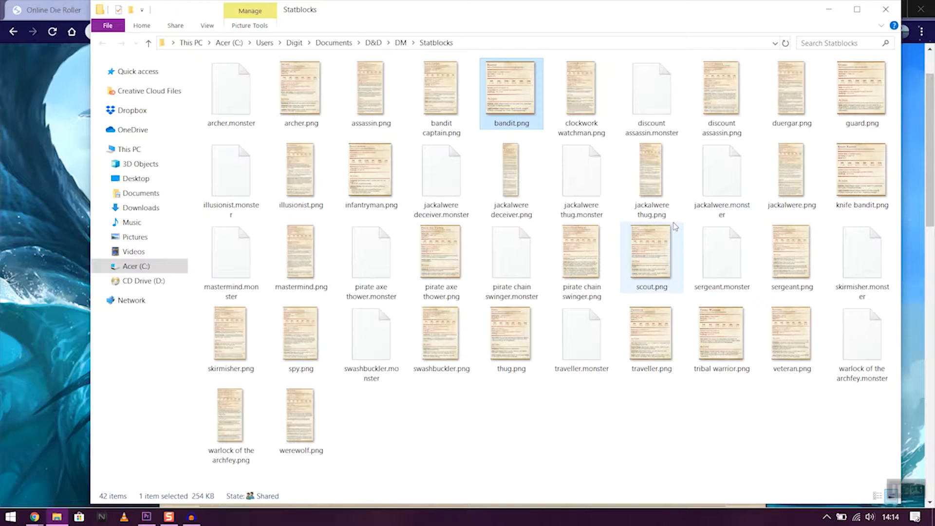
{"action": "left_click", "coordinate": [31, 131]}
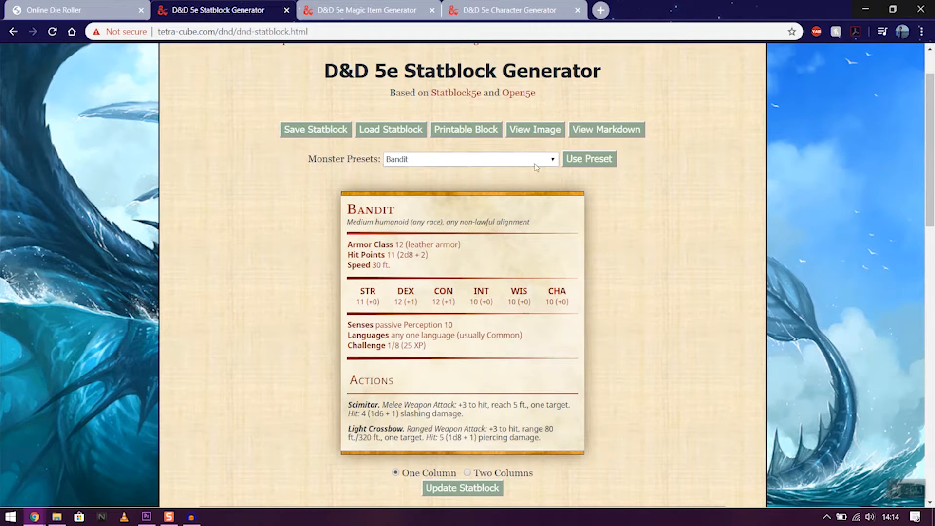
Browse the monster presets, load the Priest preset, and review its statblock
{"action": "left_click", "coordinate": [552, 160]}
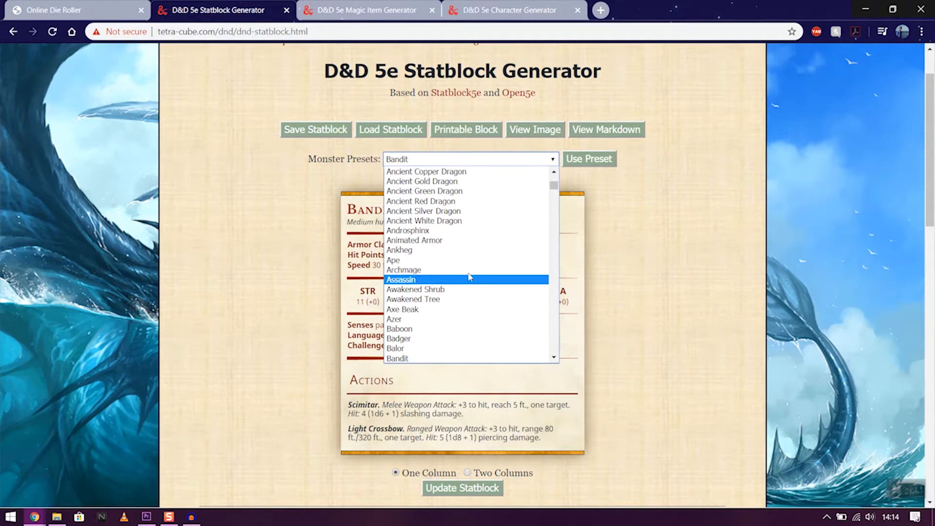
{"action": "scroll", "coordinate": [480, 277], "scroll_direction": "down", "scroll_amount": 5}
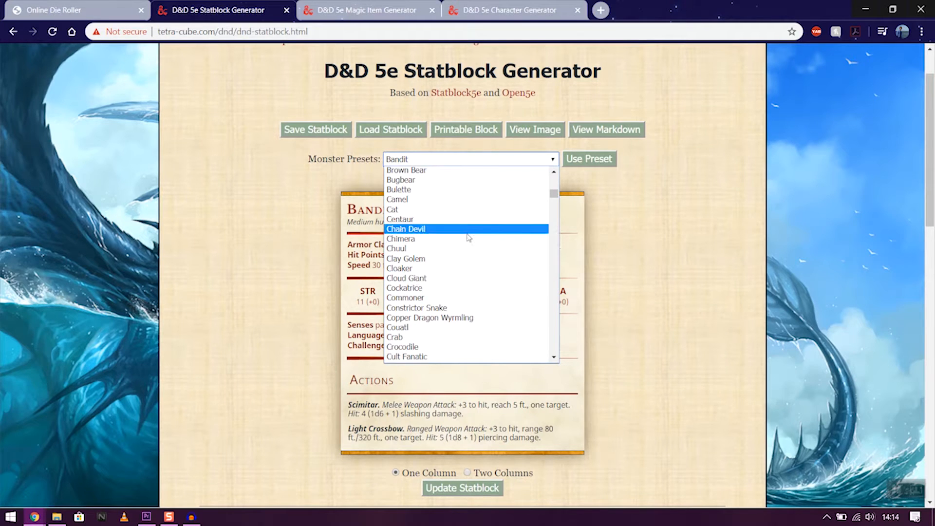
{"action": "scroll", "coordinate": [468, 238], "scroll_direction": "up", "scroll_amount": 10}
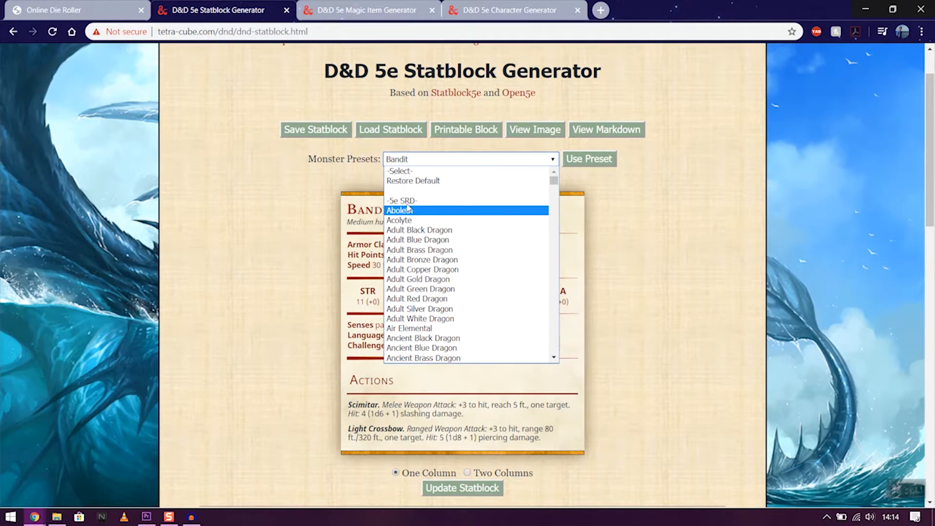
{"action": "scroll", "coordinate": [424, 215], "scroll_direction": "down", "scroll_amount": 20}
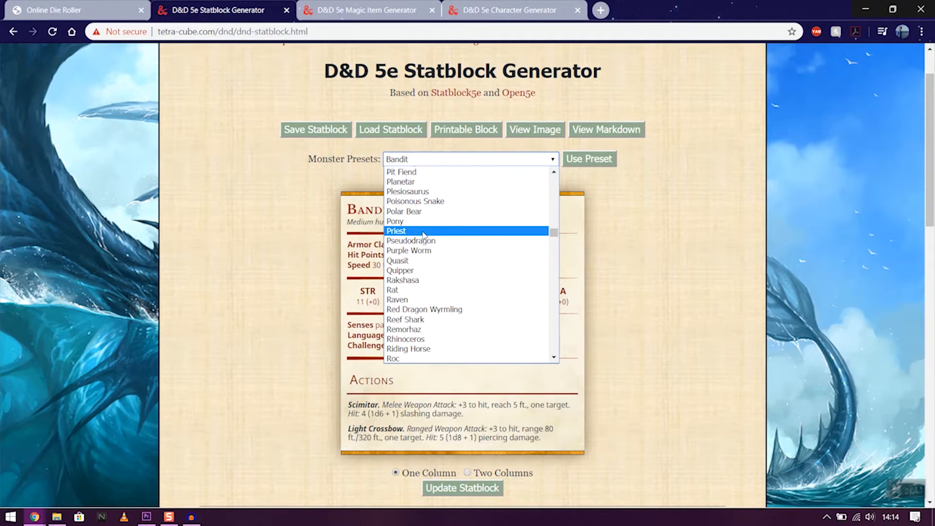
{"action": "left_click", "coordinate": [424, 231]}
{"action": "left_click", "coordinate": [579, 161]}
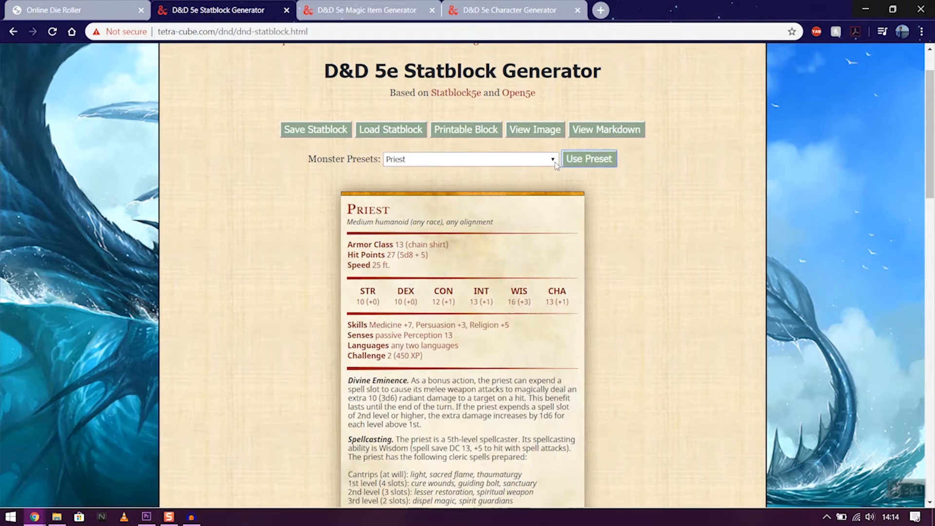
{"action": "scroll", "coordinate": [550, 254], "scroll_direction": "down", "scroll_amount": 5}
{"action": "scroll", "coordinate": [550, 253], "scroll_direction": "up", "scroll_amount": 4}
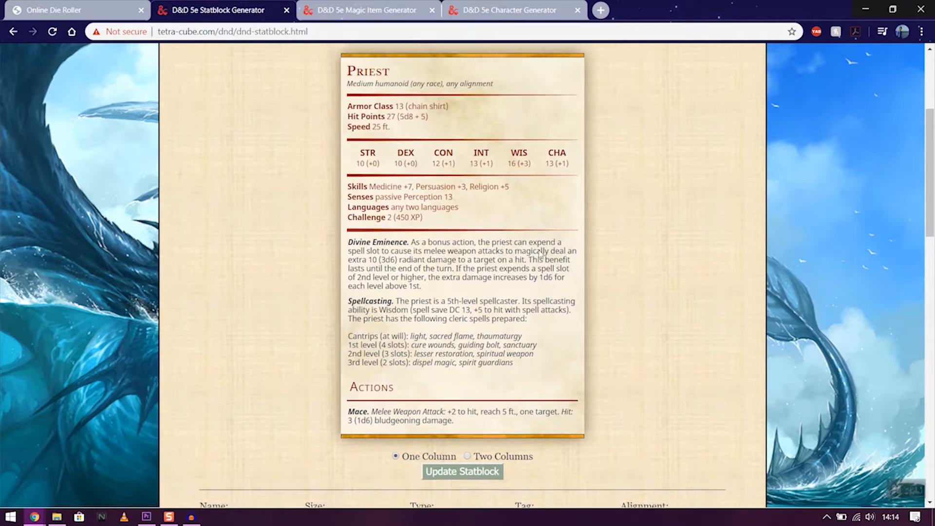
Load the Kobold Alchemist preset from the Tome of Beasts section and review its statblock
{"action": "left_click", "coordinate": [550, 99]}
{"action": "scroll", "coordinate": [503, 189], "scroll_direction": "down", "scroll_amount": 15}
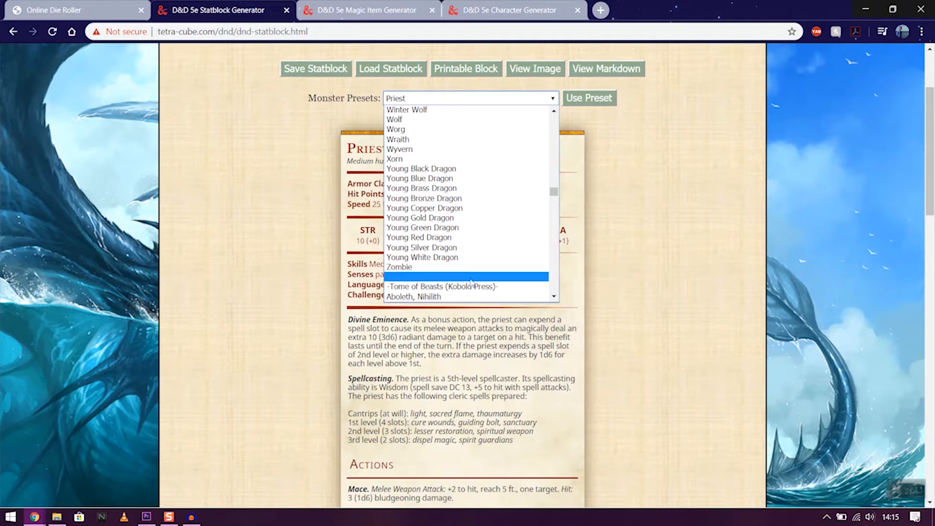
{"action": "scroll", "coordinate": [471, 280], "scroll_direction": "down", "scroll_amount": 20}
{"action": "scroll", "coordinate": [471, 273], "scroll_direction": "down", "scroll_amount": 20}
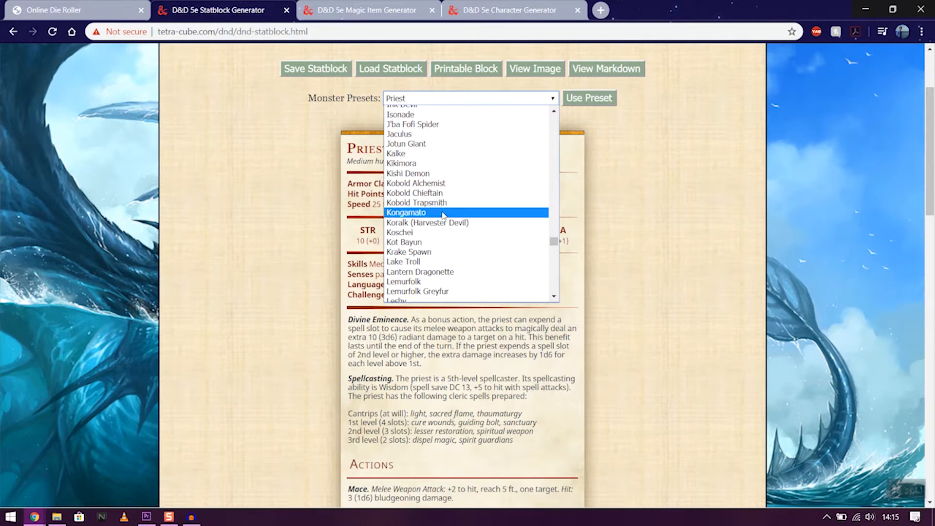
{"action": "left_click", "coordinate": [416, 183]}
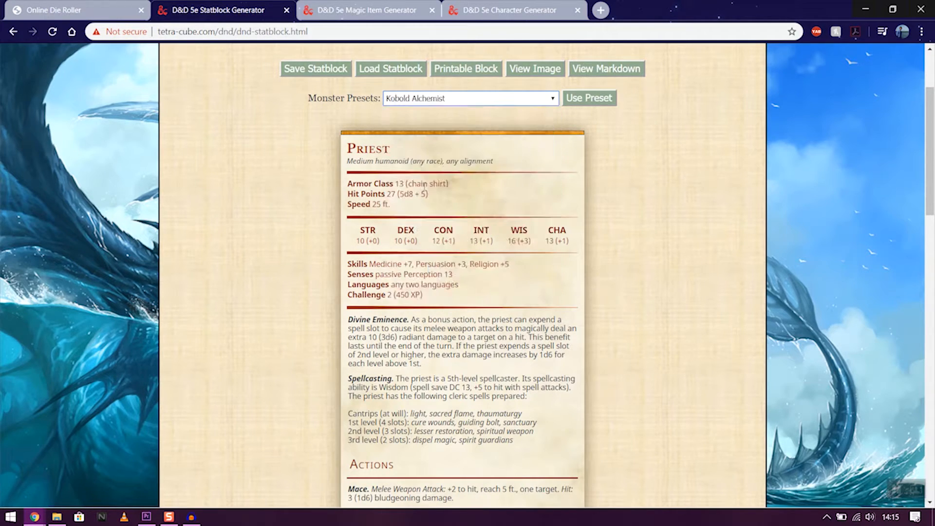
{"action": "left_click", "coordinate": [602, 101]}
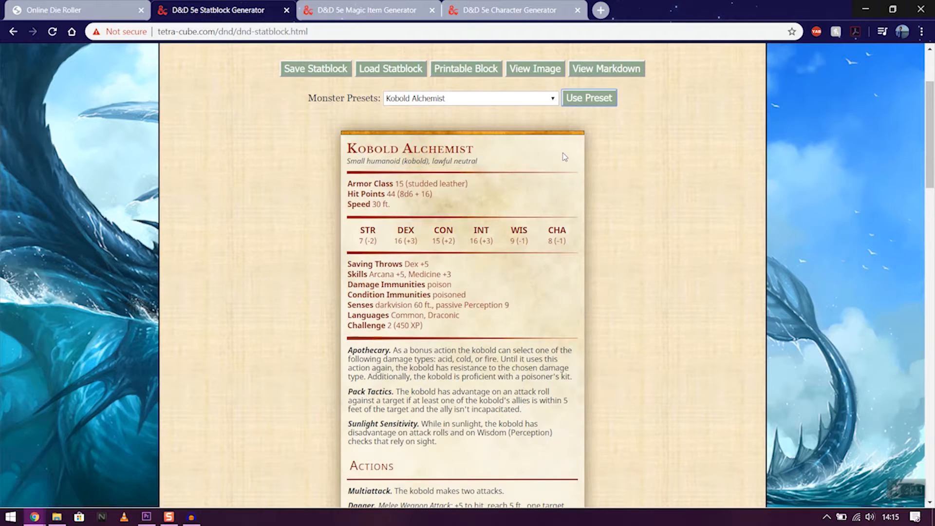
{"action": "scroll", "coordinate": [564, 155], "scroll_direction": "down", "scroll_amount": 5}
{"action": "scroll", "coordinate": [545, 223], "scroll_direction": "up", "scroll_amount": 5}
Load the Bandit monster preset into the Statblock Generator
{"action": "left_click", "coordinate": [537, 99]}
{"action": "scroll", "coordinate": [521, 193], "scroll_direction": "up", "scroll_amount": 20}
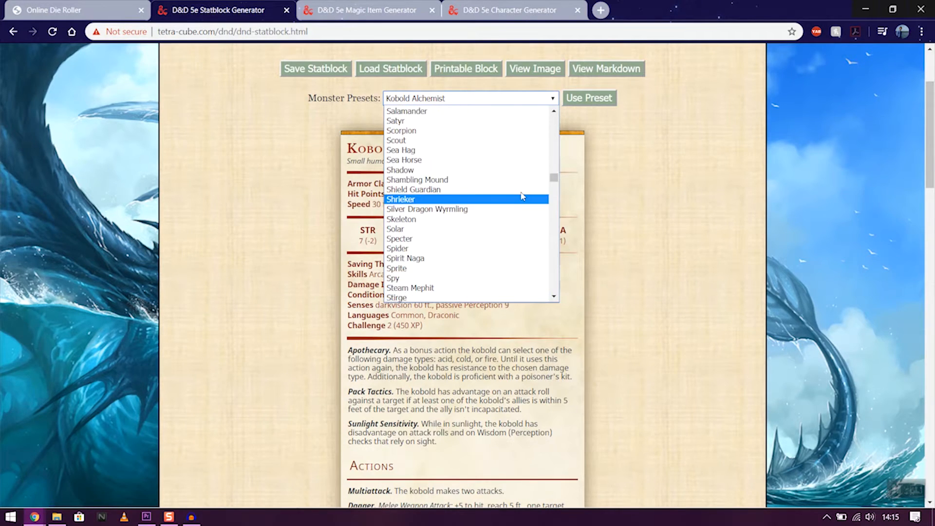
{"action": "scroll", "coordinate": [521, 197], "scroll_direction": "up", "scroll_amount": 20}
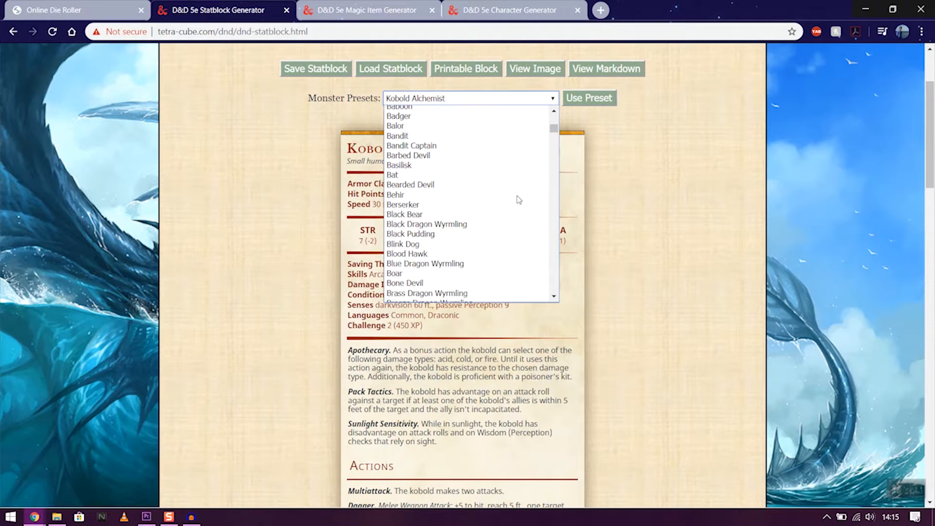
{"action": "scroll", "coordinate": [519, 200], "scroll_direction": "up", "scroll_amount": 4}
{"action": "left_click", "coordinate": [440, 247]}
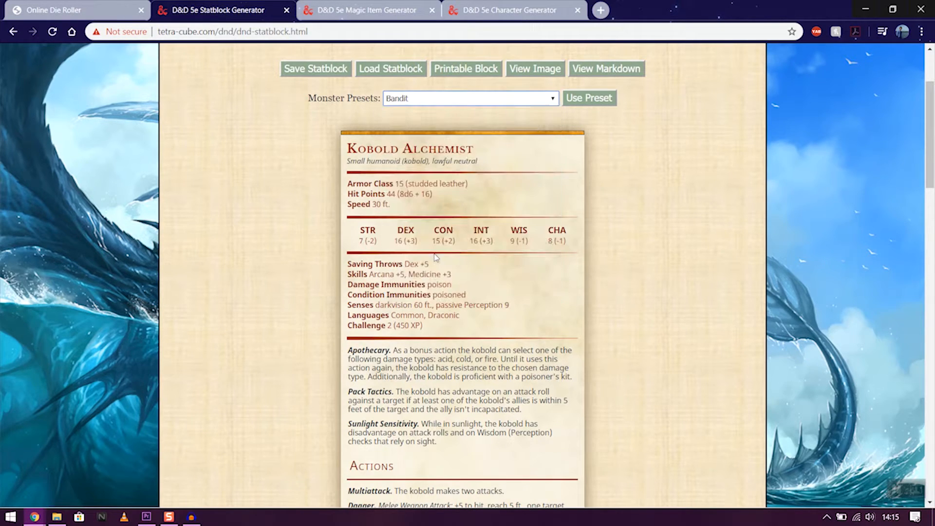
{"action": "left_click", "coordinate": [578, 102]}
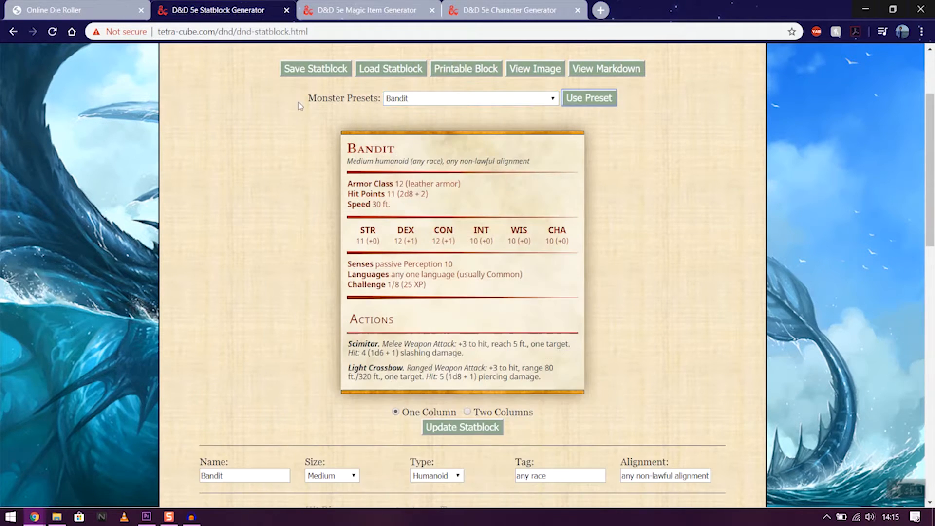
Start saving the Bandit statblock as bandit.monster in the Statblocks folder, and cancel the save
{"action": "left_click", "coordinate": [317, 72]}
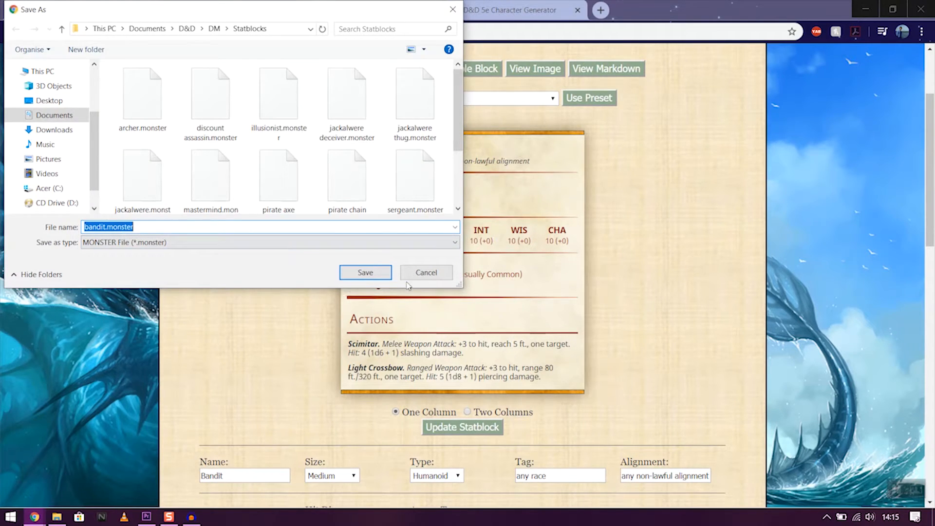
{"action": "left_click", "coordinate": [423, 273]}
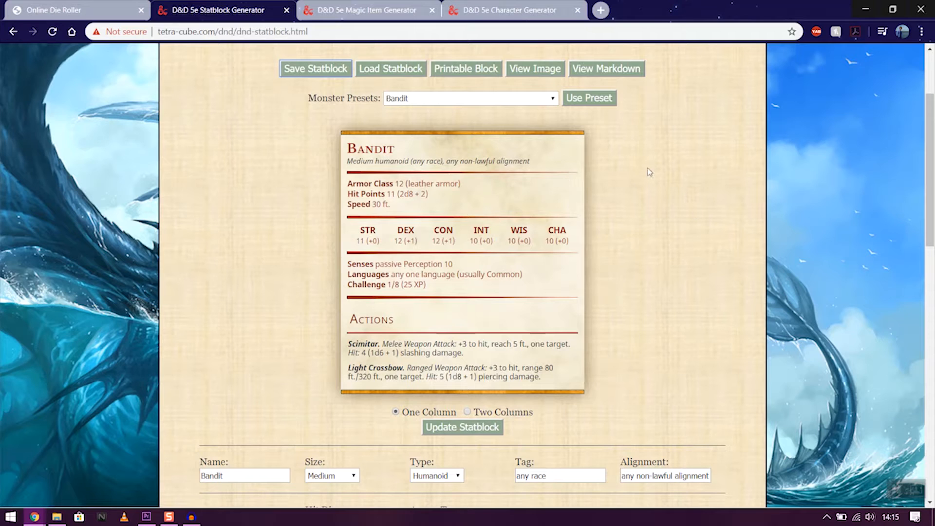
View the Bandit statblock's printable version and its Homebrewery/GM Binder markdown, closing each one after viewing
{"action": "scroll", "coordinate": [622, 156], "scroll_direction": "up", "scroll_amount": 2}
{"action": "scroll", "coordinate": [622, 157], "scroll_direction": "up", "scroll_amount": 1}
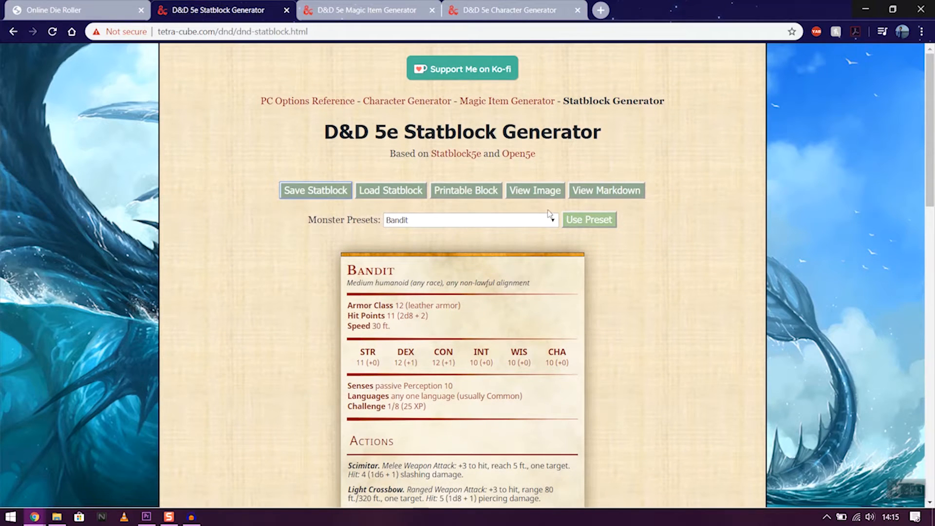
{"action": "left_click", "coordinate": [469, 197]}
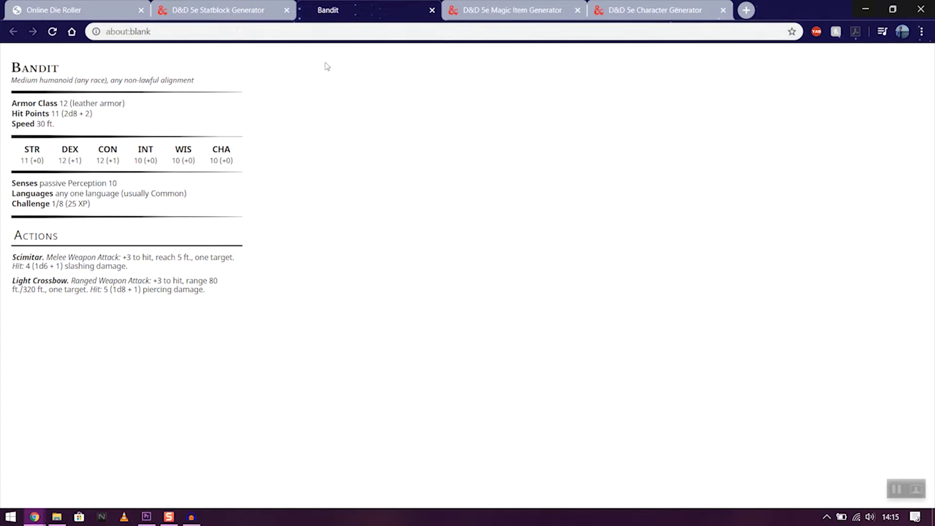
{"action": "left_click", "coordinate": [432, 12]}
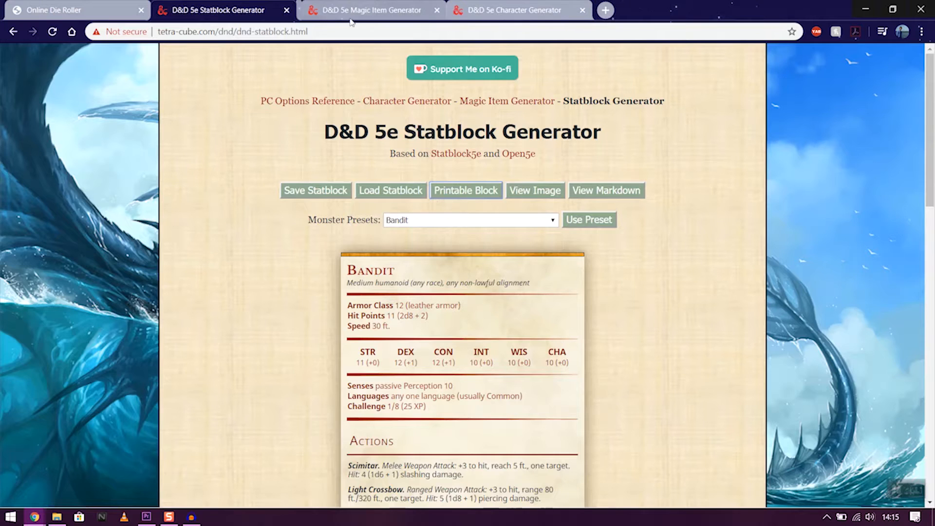
{"action": "left_click", "coordinate": [610, 202]}
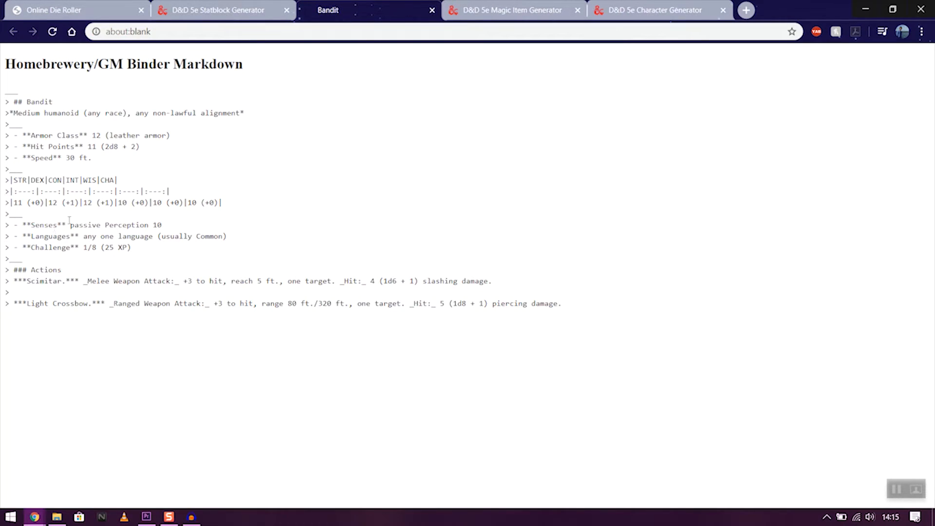
{"action": "left_click", "coordinate": [432, 10]}
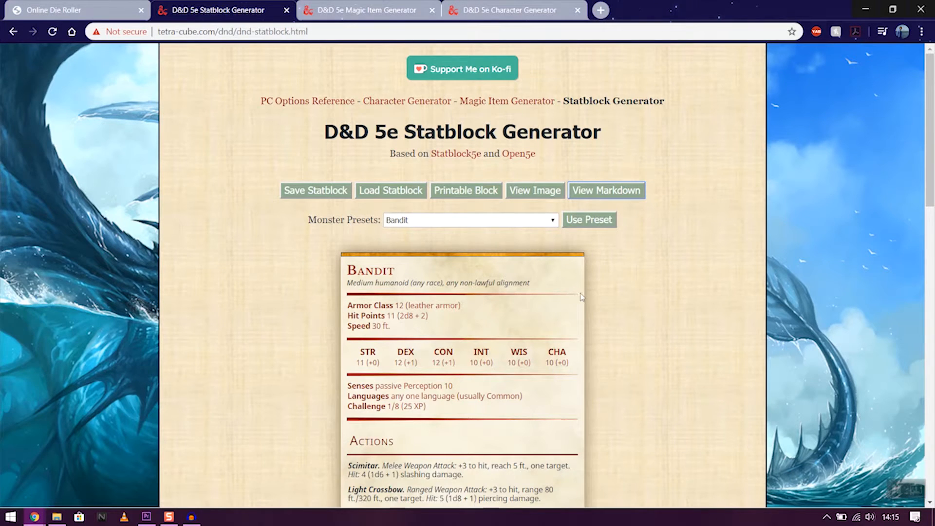
Rename the monster as Knife Bandit and update the statblock
{"action": "scroll", "coordinate": [655, 292], "scroll_direction": "down", "scroll_amount": 1}
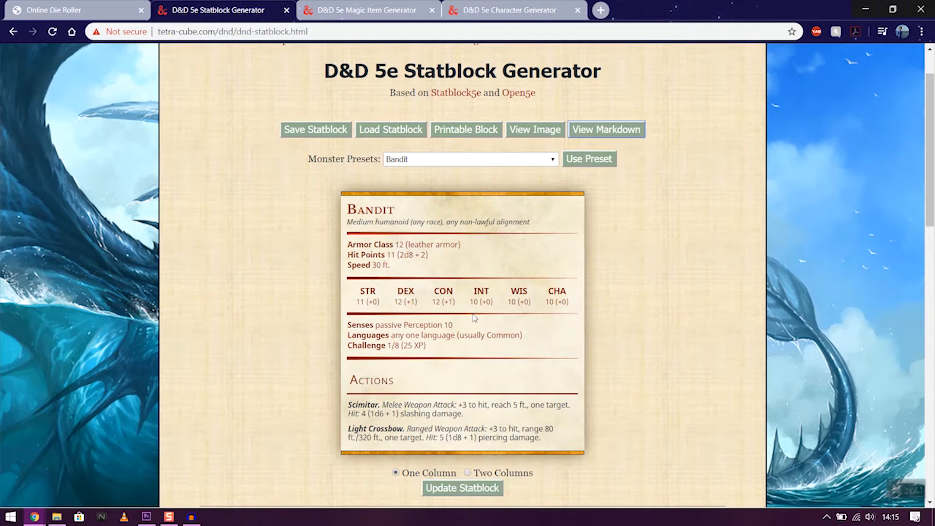
{"action": "scroll", "coordinate": [519, 351], "scroll_direction": "down", "scroll_amount": 4}
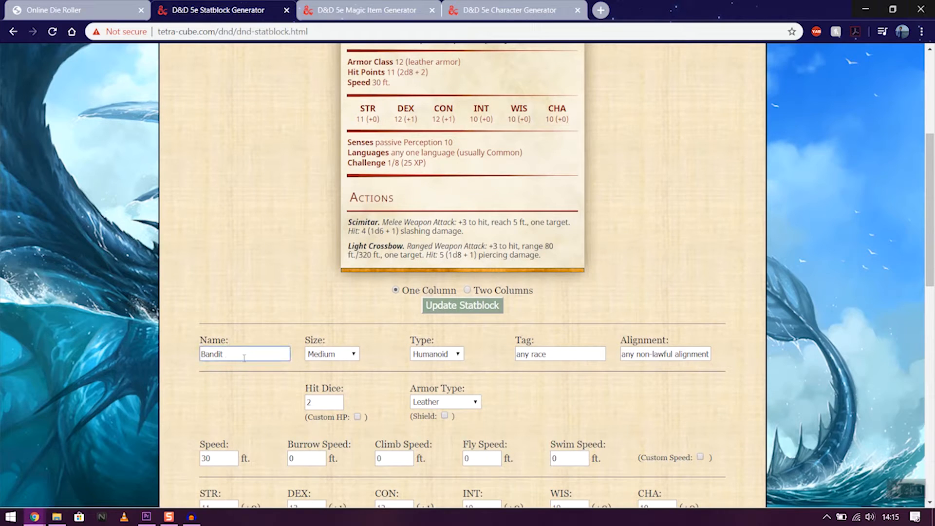
{"action": "scroll", "coordinate": [255, 356], "scroll_direction": "down", "scroll_amount": 1}
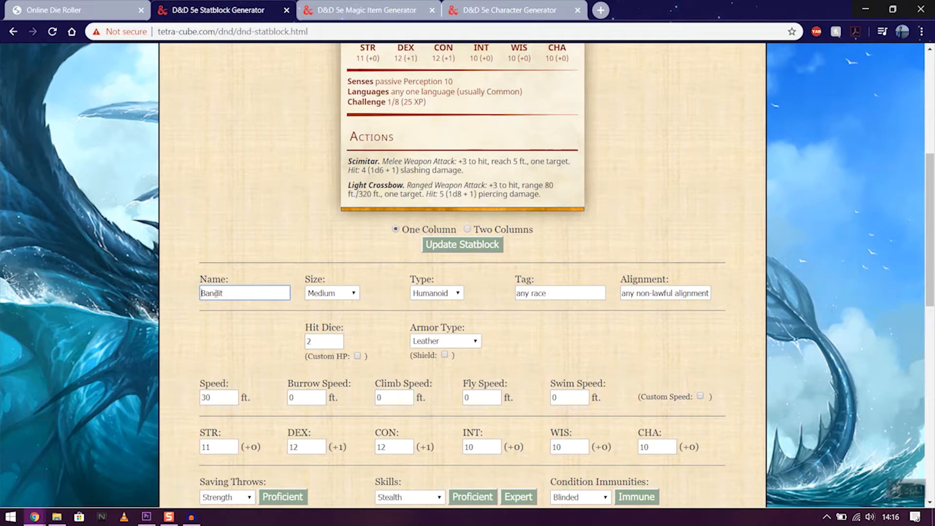
{"action": "type", "text": "Knife"}
{"action": "scroll", "coordinate": [465, 252], "scroll_direction": "up", "scroll_amount": 2}
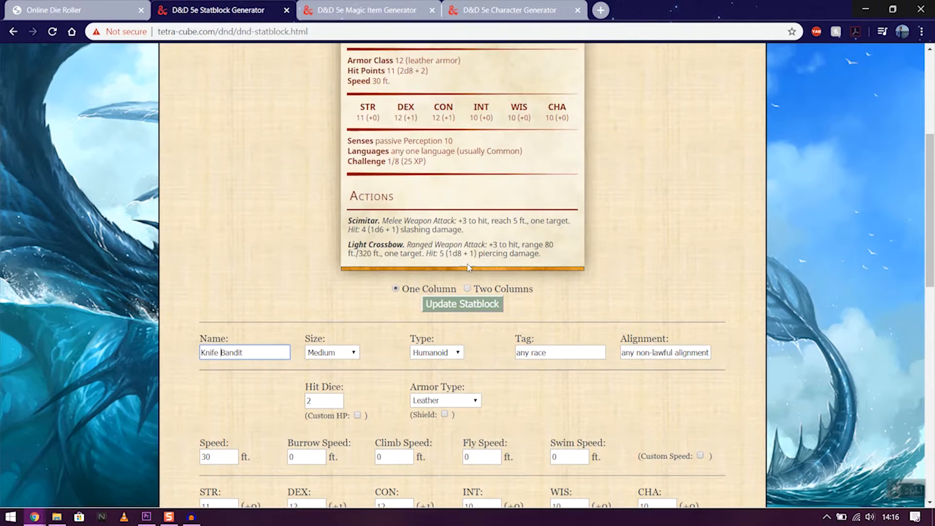
{"action": "left_click", "coordinate": [466, 366]}
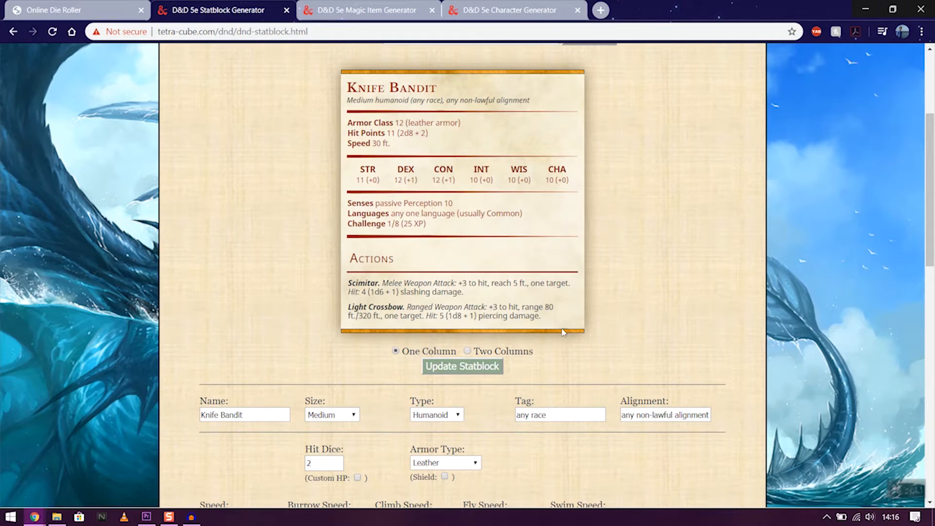
Set the Knife Bandit's hit dice to 4 and update the statblock
{"action": "scroll", "coordinate": [564, 332], "scroll_direction": "down", "scroll_amount": 3}
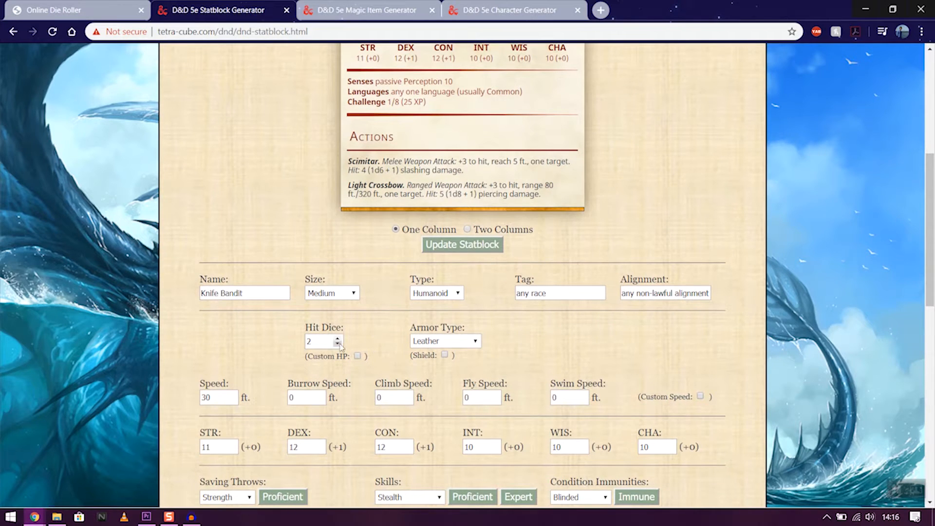
{"action": "scroll", "coordinate": [405, 294], "scroll_direction": "up", "scroll_amount": 5}
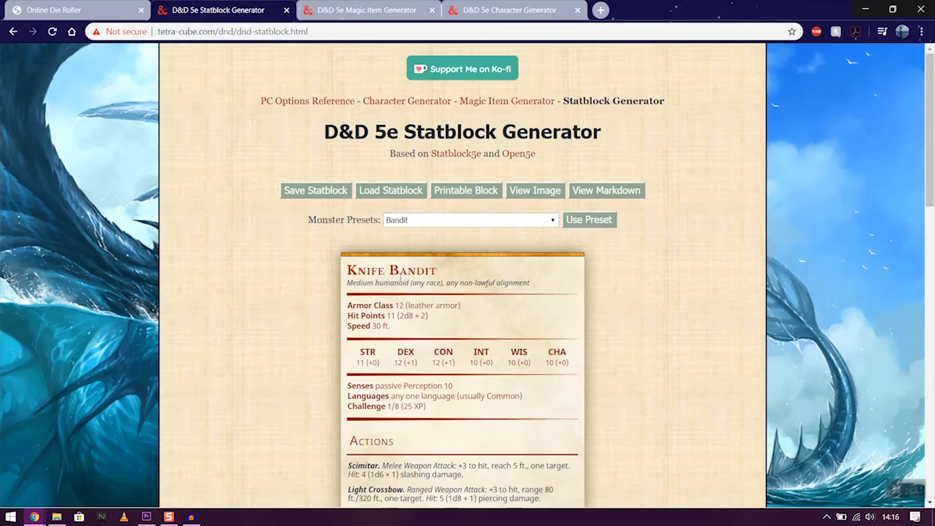
{"action": "scroll", "coordinate": [396, 319], "scroll_direction": "down", "scroll_amount": 5}
{"action": "scroll", "coordinate": [395, 255], "scroll_direction": "up", "scroll_amount": 3}
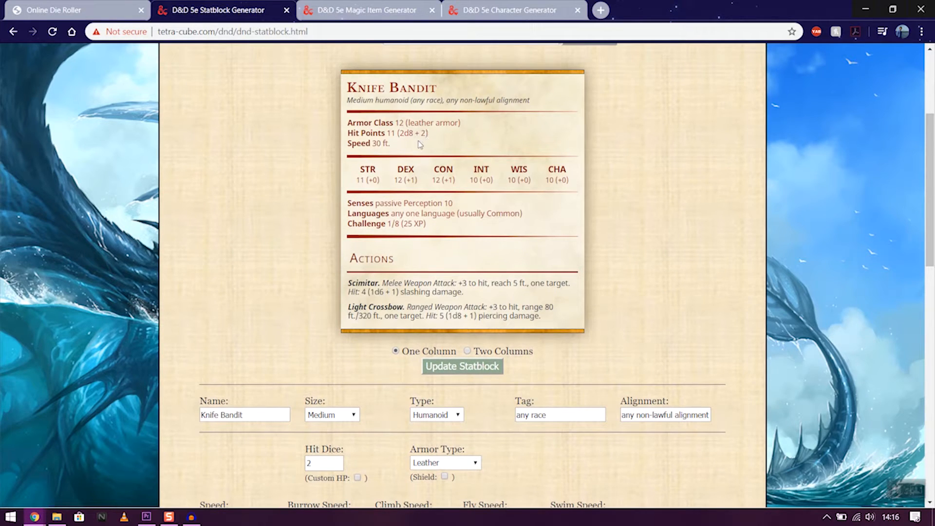
{"action": "scroll", "coordinate": [420, 169], "scroll_direction": "down", "scroll_amount": 3}
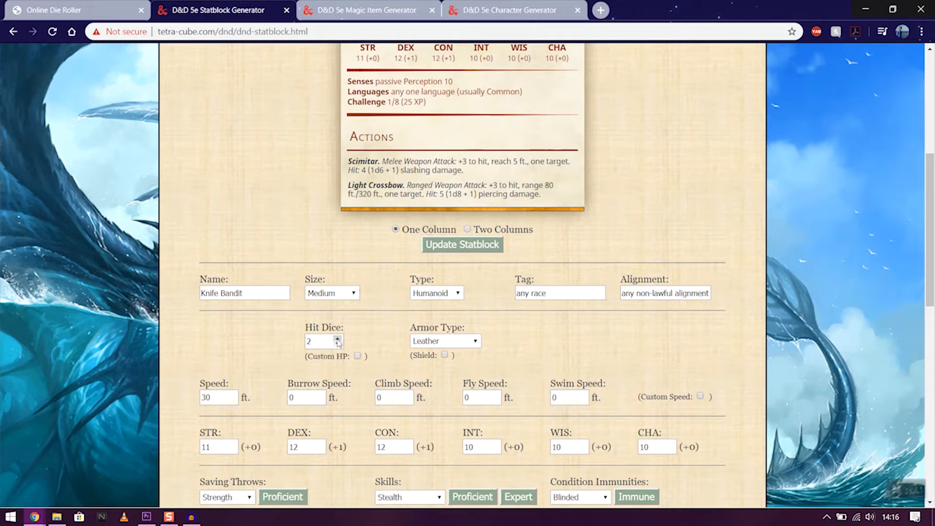
{"action": "left_click", "coordinate": [337, 339]}
{"action": "left_click", "coordinate": [337, 339]}
{"action": "left_click", "coordinate": [465, 248]}
{"action": "scroll", "coordinate": [495, 275], "scroll_direction": "up", "scroll_amount": 5}
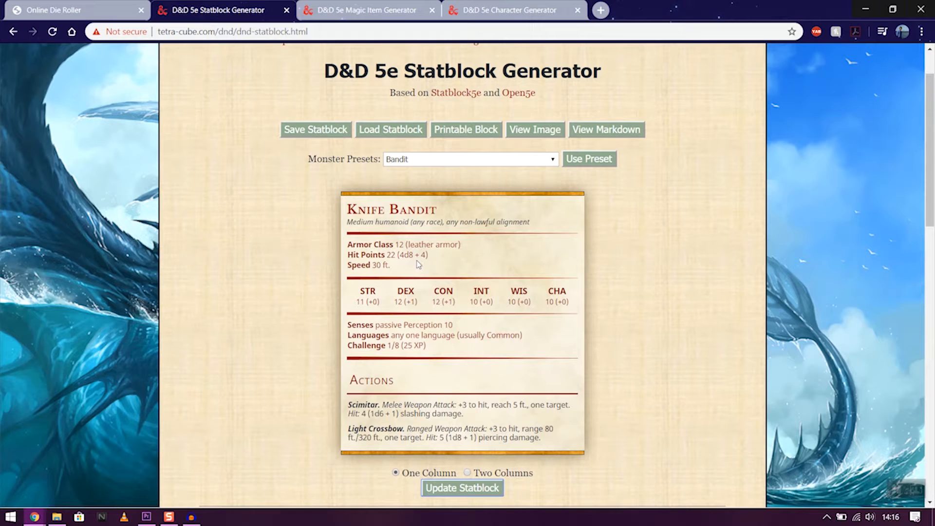
Reduce the Knife Bandit's hit dice to 3 and update the statblock
{"action": "scroll", "coordinate": [418, 266], "scroll_direction": "down", "scroll_amount": 1}
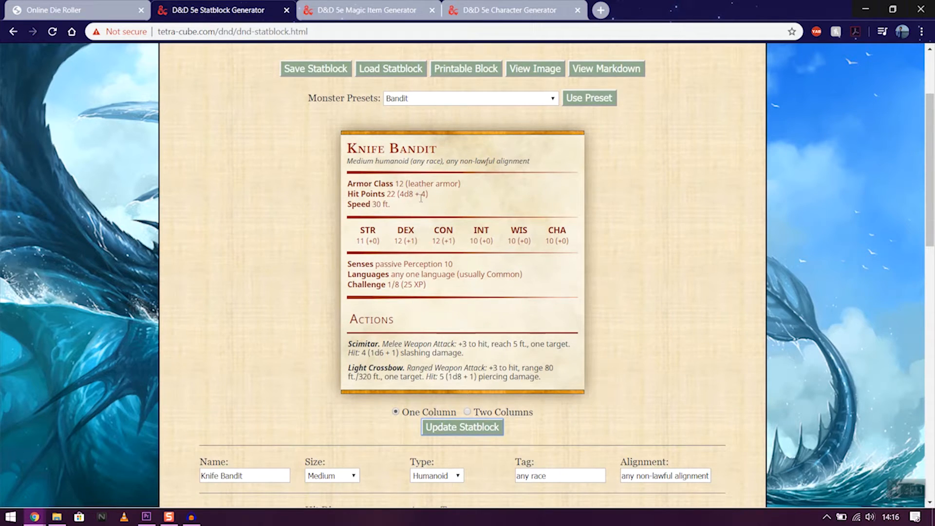
{"action": "scroll", "coordinate": [426, 195], "scroll_direction": "down", "scroll_amount": 1}
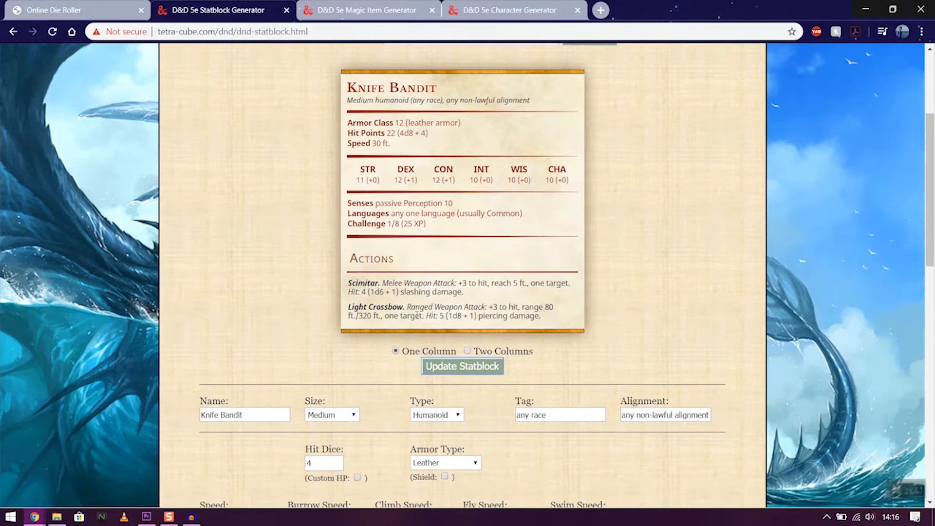
{"action": "scroll", "coordinate": [365, 475], "scroll_direction": "down", "scroll_amount": 2}
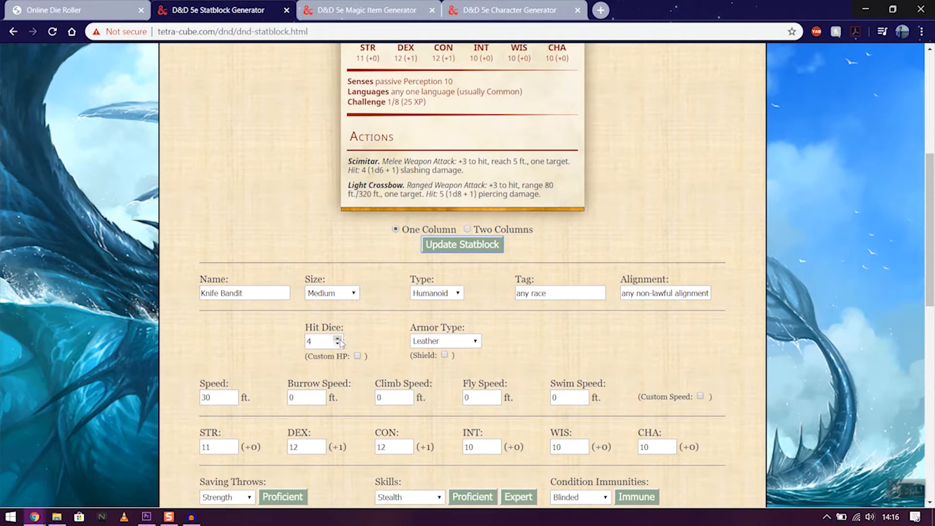
{"action": "left_click", "coordinate": [337, 343]}
{"action": "left_click", "coordinate": [458, 245]}
Examine the custom HP option and the armor type choices, keeping custom HP off and the armor as Leather
{"action": "scroll", "coordinate": [456, 411], "scroll_direction": "down", "scroll_amount": 3}
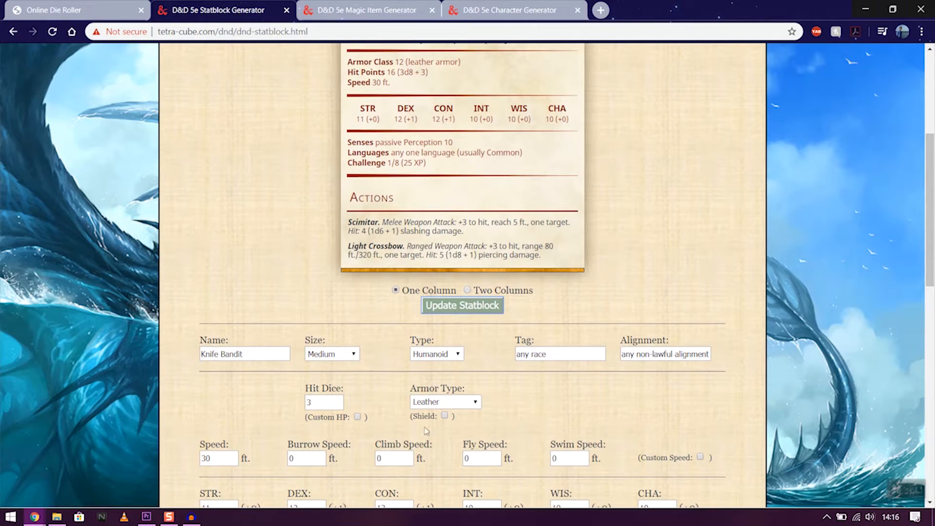
{"action": "left_click", "coordinate": [357, 417]}
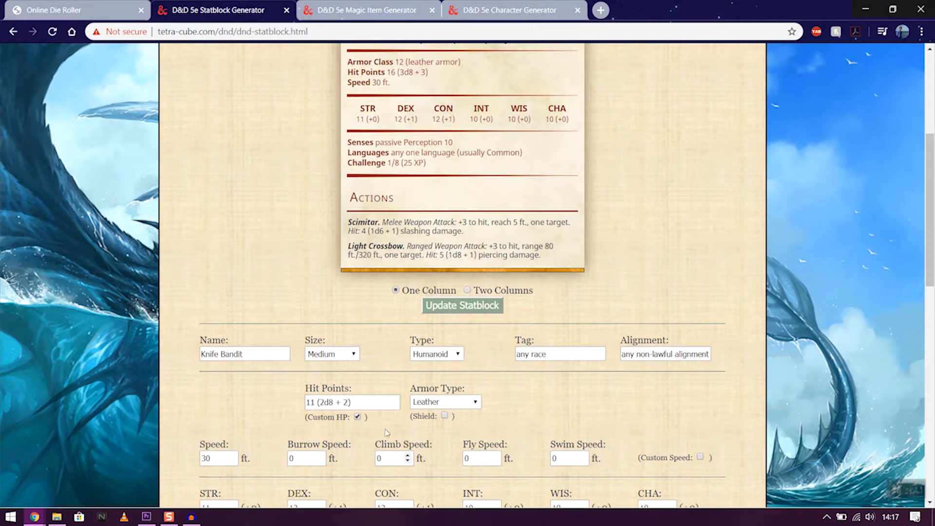
{"action": "left_click", "coordinate": [358, 417]}
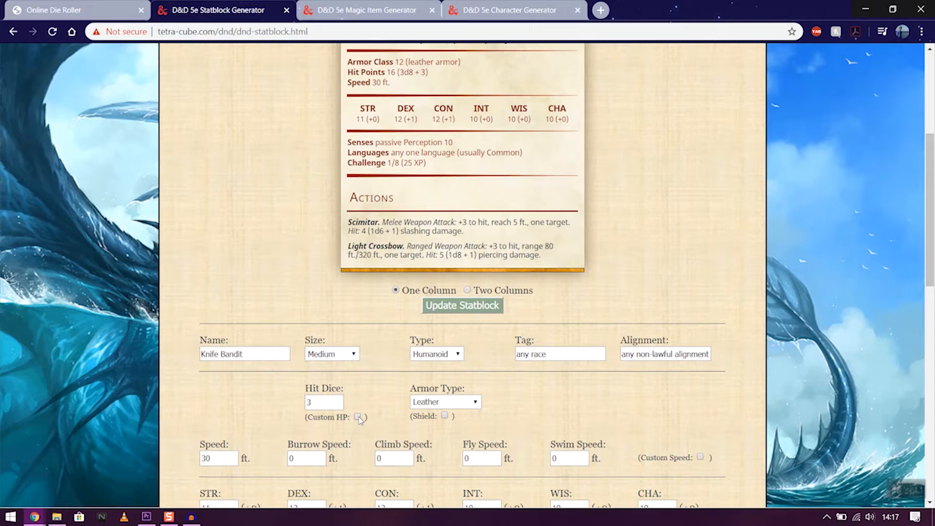
{"action": "left_click", "coordinate": [461, 405]}
{"action": "left_click", "coordinate": [460, 406]}
{"action": "scroll", "coordinate": [438, 351], "scroll_direction": "down", "scroll_amount": 3}
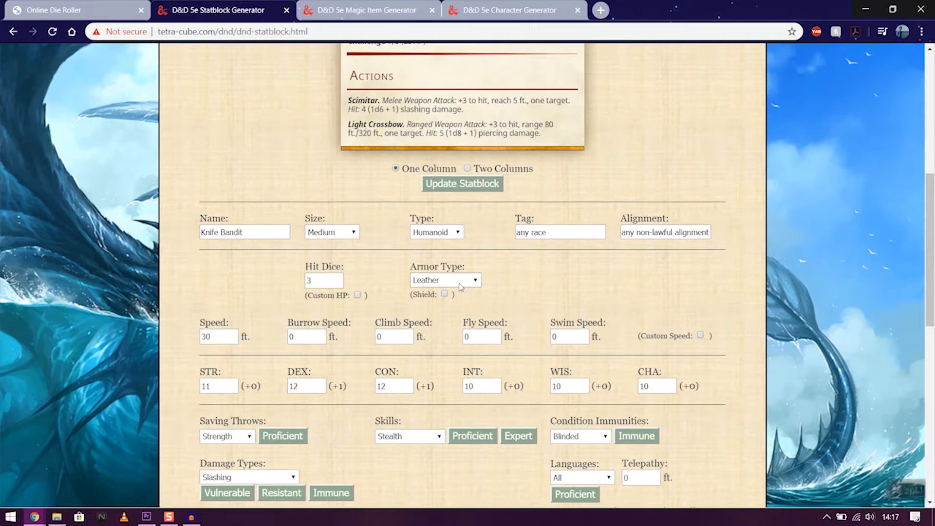
Set the Knife Bandit's DEX score to 14 and update the statblock
{"action": "scroll", "coordinate": [511, 316], "scroll_direction": "up", "scroll_amount": 8}
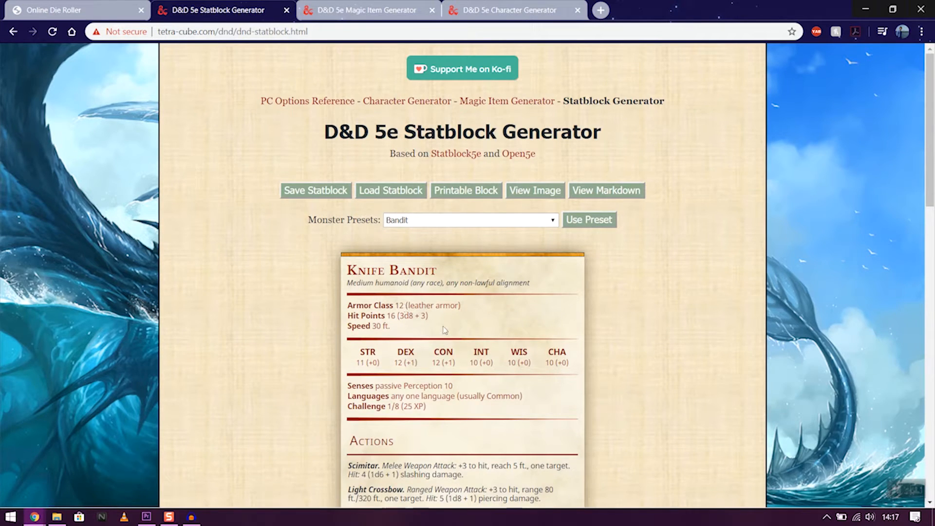
{"action": "scroll", "coordinate": [444, 330], "scroll_direction": "down", "scroll_amount": 1}
{"action": "scroll", "coordinate": [452, 330], "scroll_direction": "down", "scroll_amount": 6}
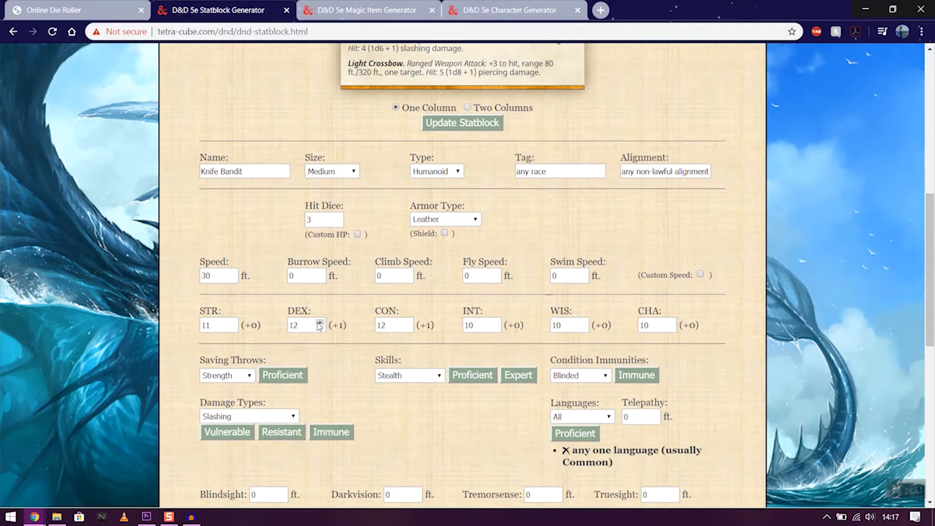
{"action": "left_click", "coordinate": [319, 323]}
{"action": "left_click", "coordinate": [320, 322]}
{"action": "scroll", "coordinate": [457, 467], "scroll_direction": "up", "scroll_amount": 6}
{"action": "scroll", "coordinate": [456, 468], "scroll_direction": "down", "scroll_amount": 4}
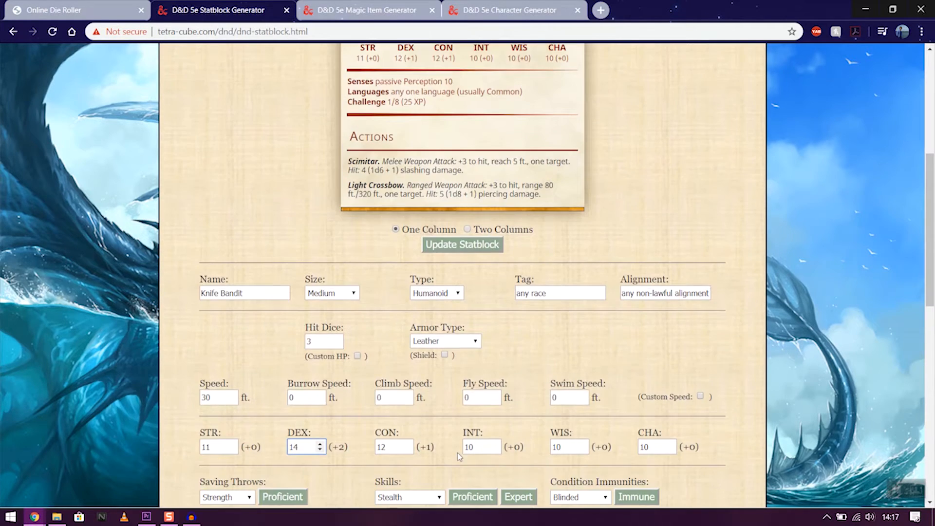
{"action": "scroll", "coordinate": [460, 448], "scroll_direction": "up", "scroll_amount": 4}
{"action": "left_click", "coordinate": [467, 429]}
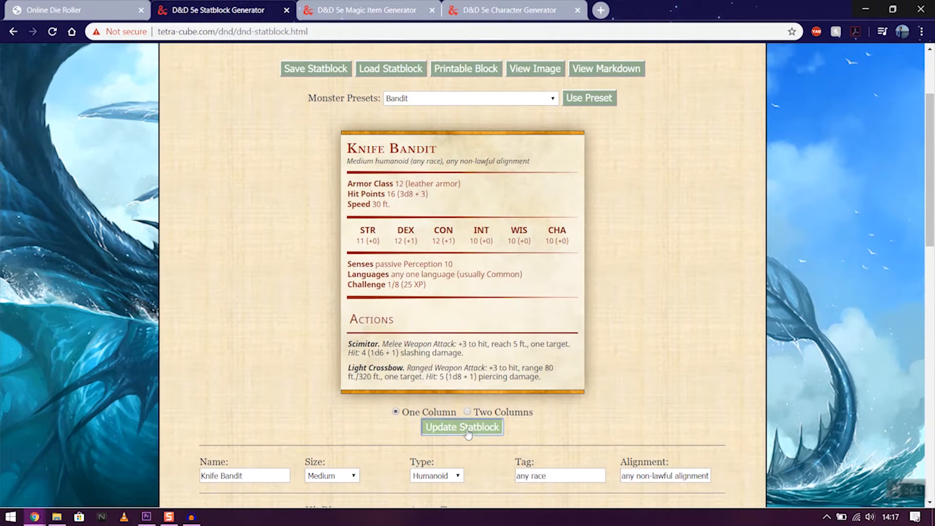
Give the Knife Bandit a shield, update the statblock, and review its armor class
{"action": "scroll", "coordinate": [456, 332], "scroll_direction": "down", "scroll_amount": 5}
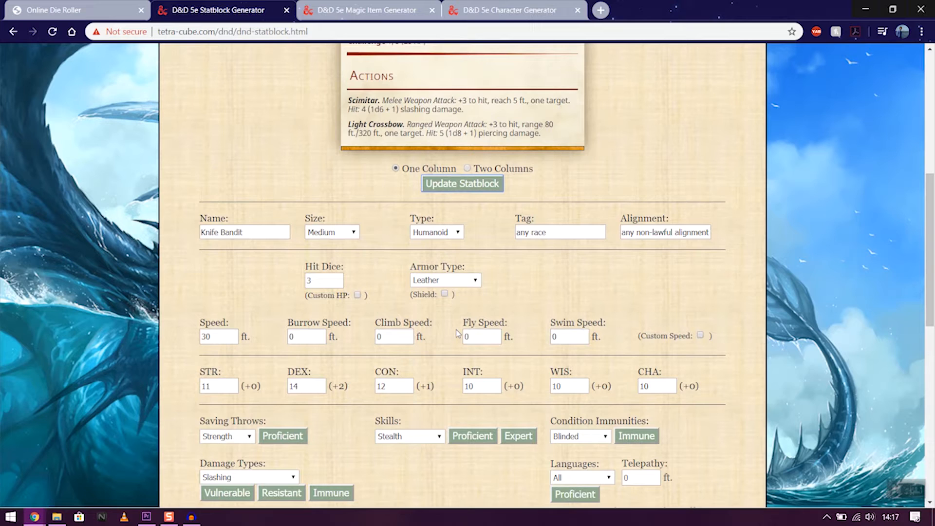
{"action": "left_click", "coordinate": [445, 294]}
{"action": "left_click", "coordinate": [463, 183]}
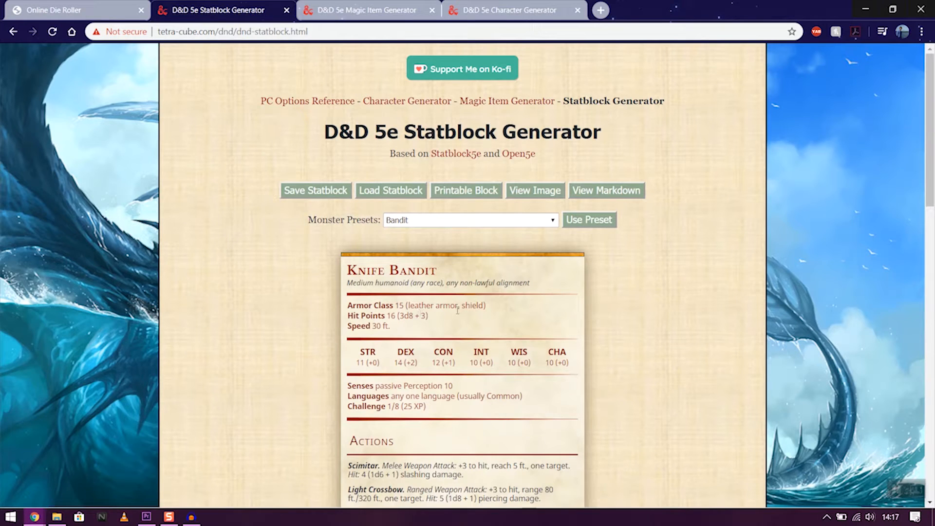
{"action": "scroll", "coordinate": [436, 310], "scroll_direction": "down", "scroll_amount": 7}
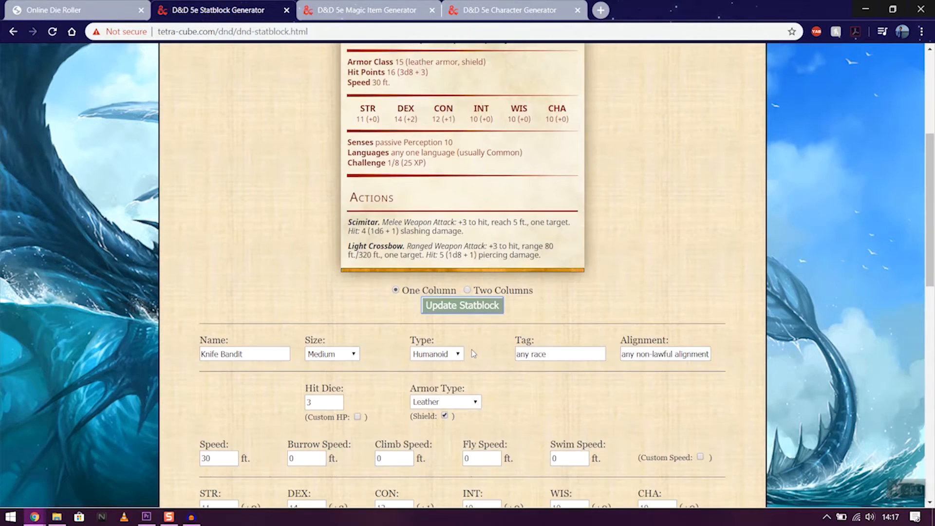
Remove the Knife Bandit's shield, try the None, Other and Mage Armor types, and settle on Chain Shirt as its armor
{"action": "left_click", "coordinate": [444, 294]}
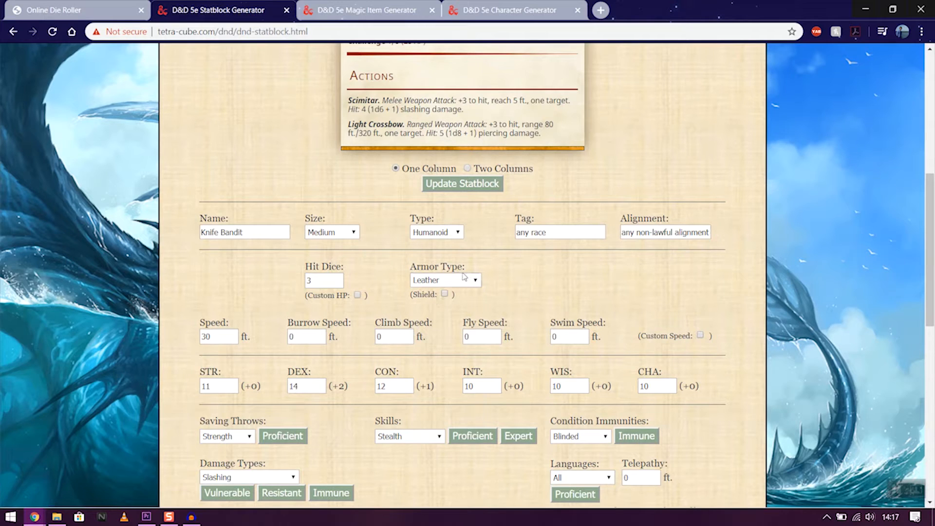
{"action": "left_click", "coordinate": [465, 278]}
{"action": "left_click", "coordinate": [428, 294]}
{"action": "left_click", "coordinate": [457, 277]}
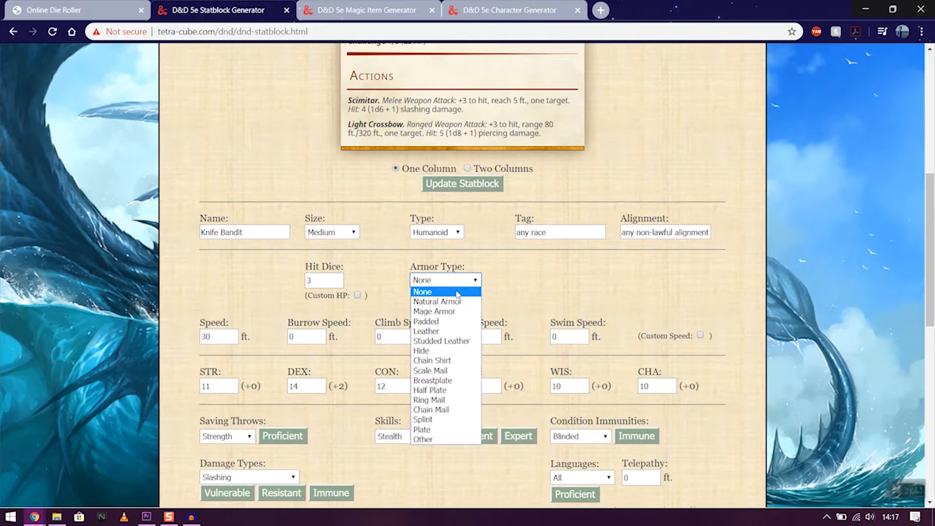
{"action": "left_click", "coordinate": [431, 439]}
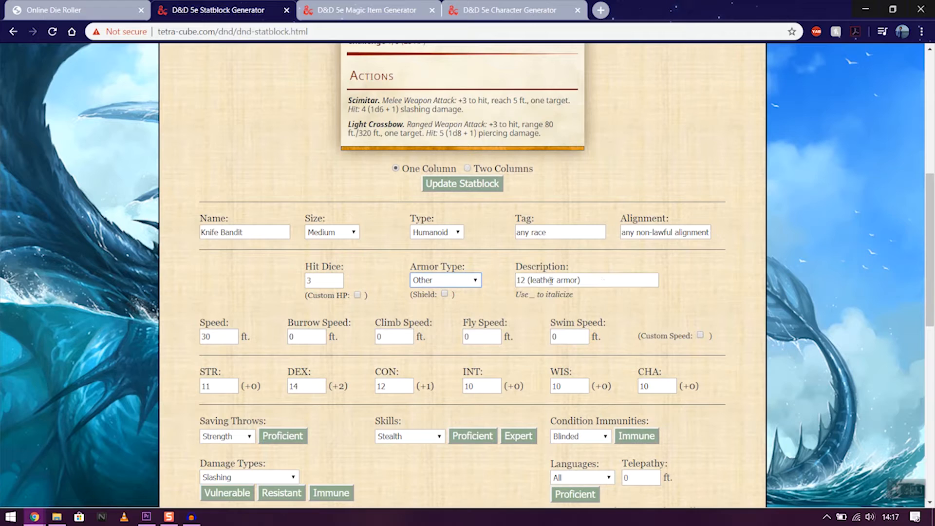
{"action": "left_click", "coordinate": [443, 280]}
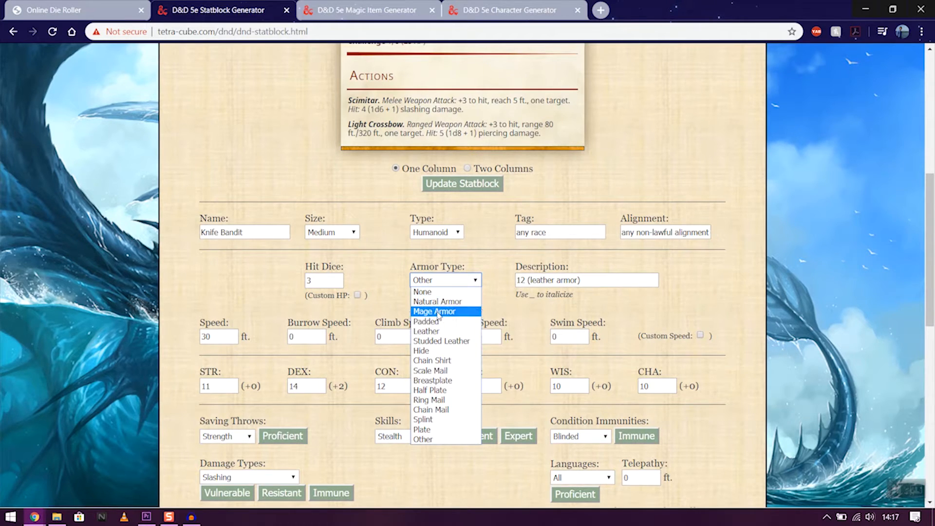
{"action": "left_click", "coordinate": [438, 312]}
{"action": "left_click", "coordinate": [445, 281]}
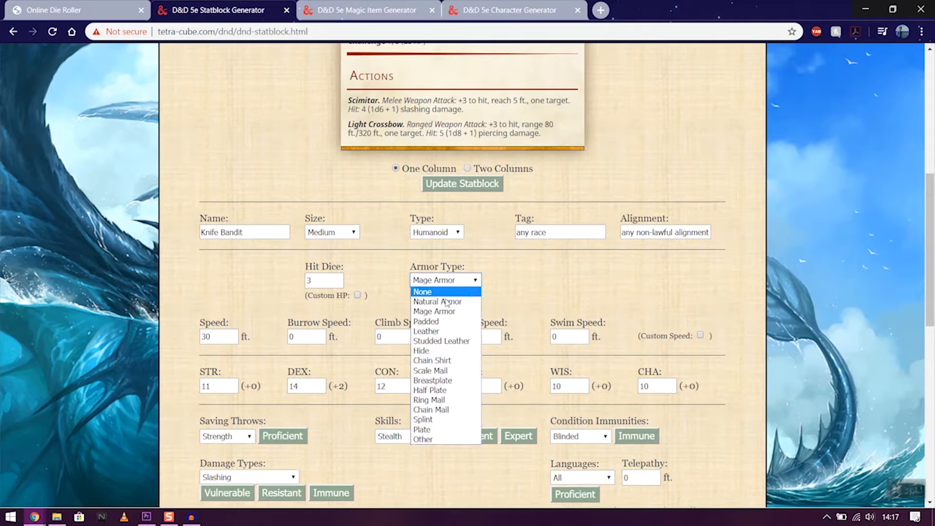
{"action": "left_click", "coordinate": [445, 361]}
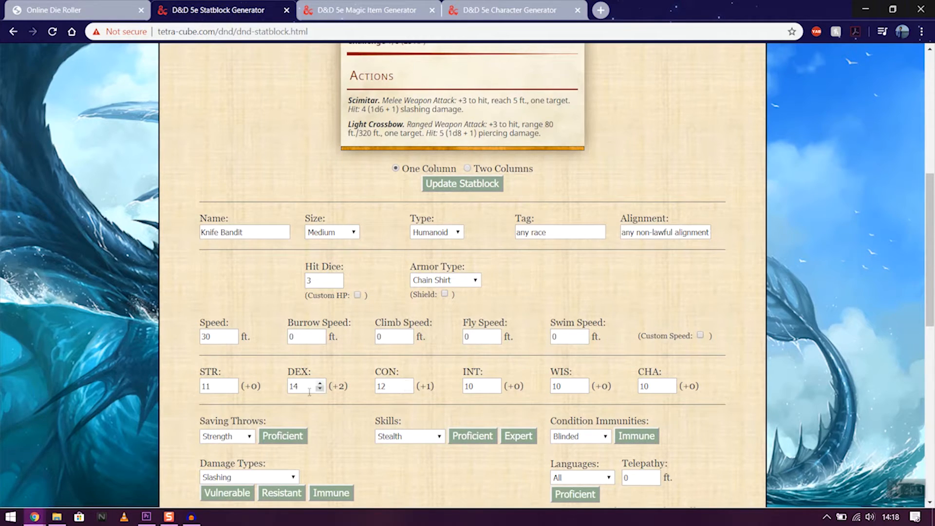
Set the Knife Bandit's STR score to 13
{"action": "left_click", "coordinate": [232, 383]}
{"action": "left_click", "coordinate": [233, 383]}
{"action": "left_click", "coordinate": [233, 389]}
{"action": "scroll", "coordinate": [374, 232], "scroll_direction": "down", "scroll_amount": 3}
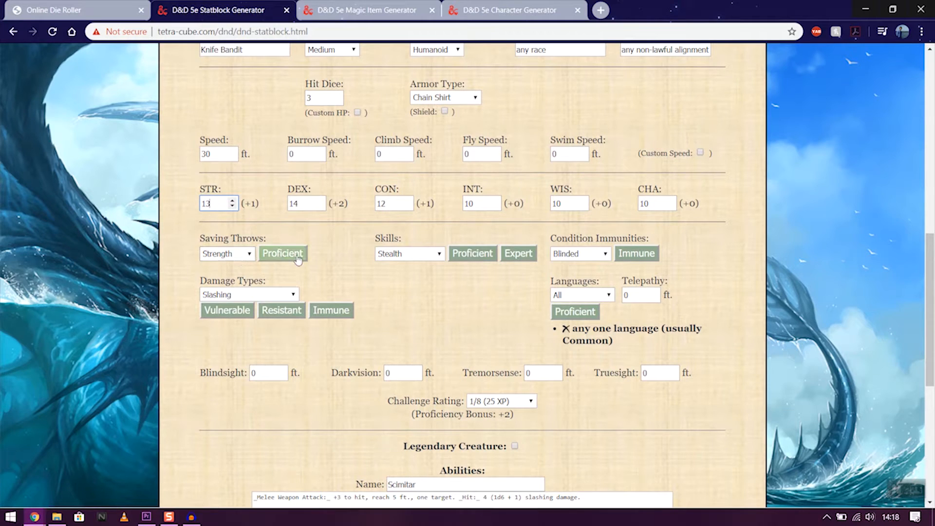
Give the Knife Bandit proficiency in Stealth, update the statblock, and review the result
{"action": "scroll", "coordinate": [431, 261], "scroll_direction": "up", "scroll_amount": 8}
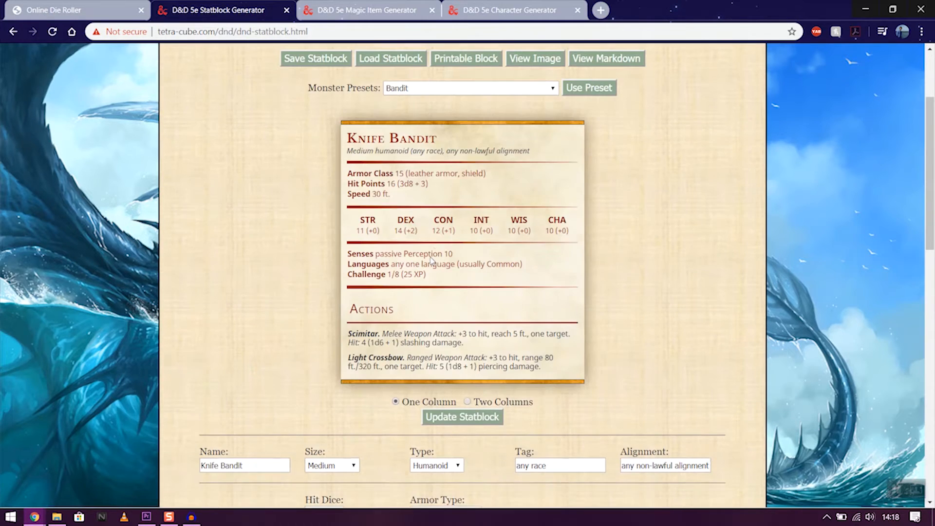
{"action": "scroll", "coordinate": [449, 302], "scroll_direction": "down", "scroll_amount": 6}
{"action": "left_click", "coordinate": [428, 316]}
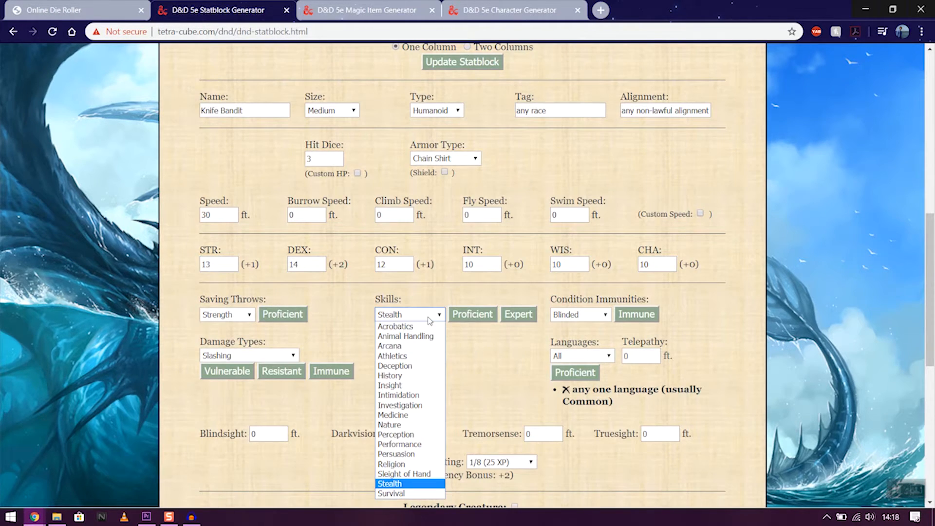
{"action": "left_click", "coordinate": [427, 317]}
{"action": "left_click", "coordinate": [484, 317]}
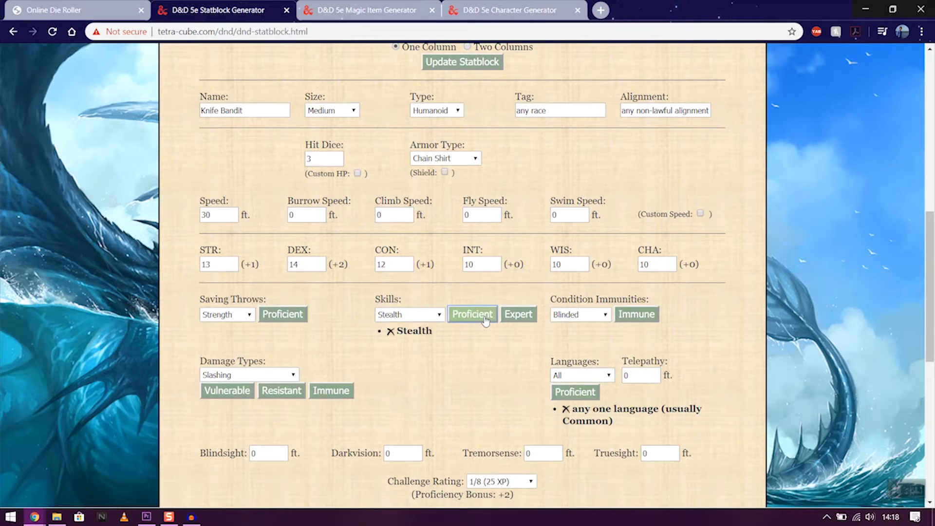
{"action": "scroll", "coordinate": [452, 342], "scroll_direction": "up", "scroll_amount": 7}
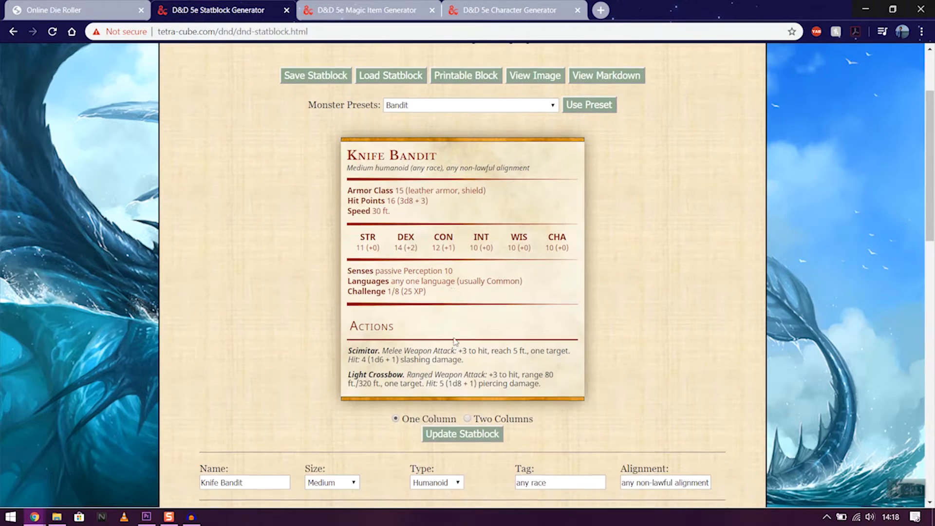
{"action": "scroll", "coordinate": [409, 344], "scroll_direction": "down", "scroll_amount": 4}
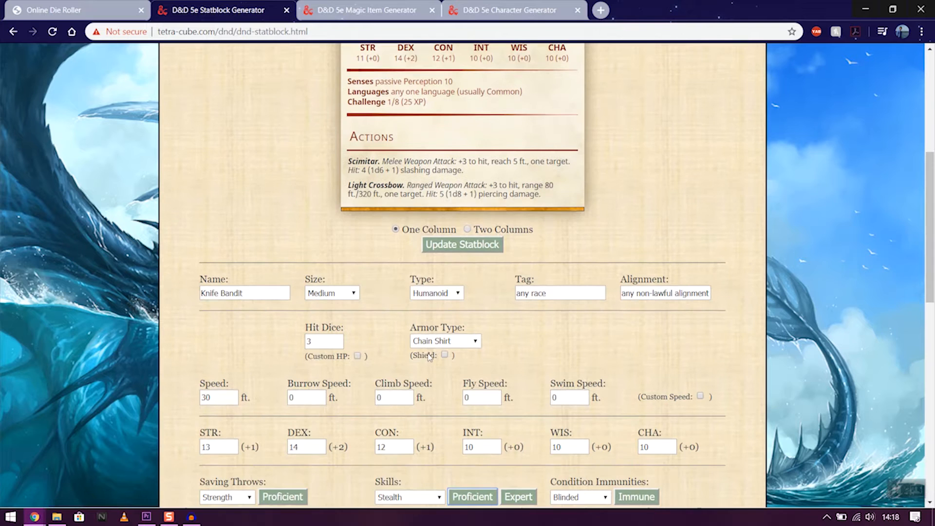
{"action": "left_click", "coordinate": [460, 251]}
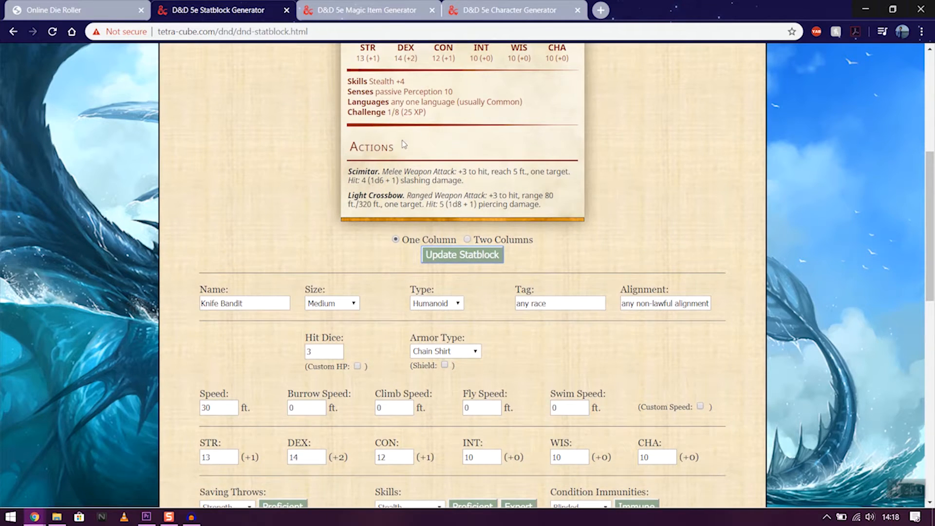
{"action": "scroll", "coordinate": [405, 146], "scroll_direction": "up", "scroll_amount": 2}
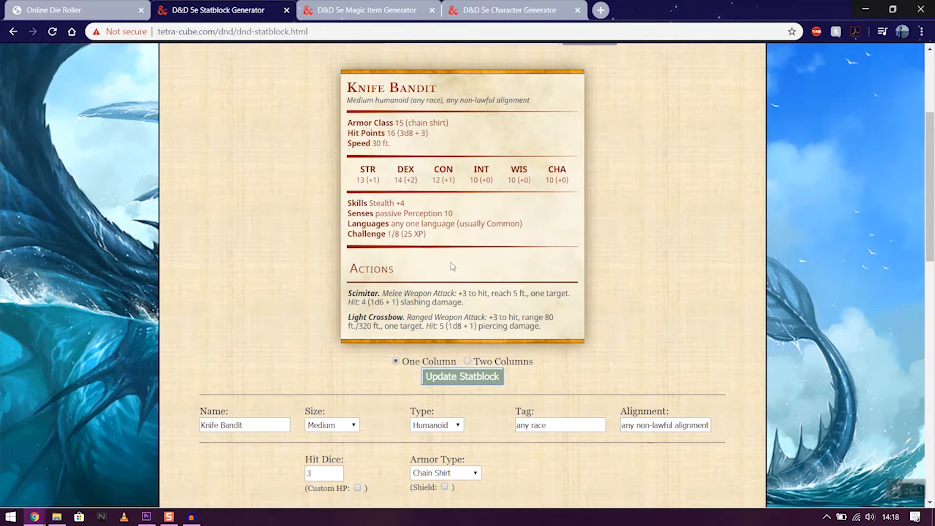
Try a challenge rating of 12 (8,400 XP) for the Knife Bandit, and settle on 1 (200 XP)
{"action": "scroll", "coordinate": [453, 276], "scroll_direction": "down", "scroll_amount": 6}
{"action": "scroll", "coordinate": [453, 276], "scroll_direction": "down", "scroll_amount": 2}
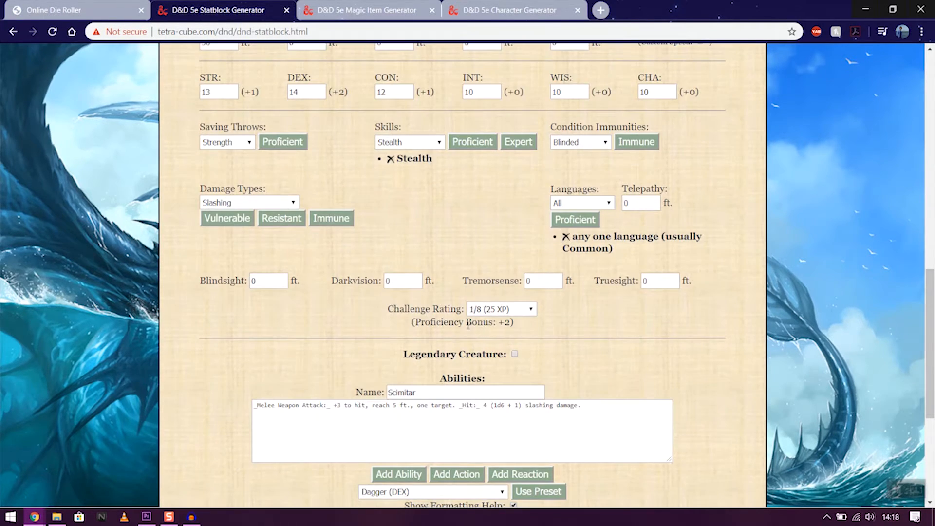
{"action": "left_click", "coordinate": [507, 315]}
{"action": "left_click", "coordinate": [494, 256]}
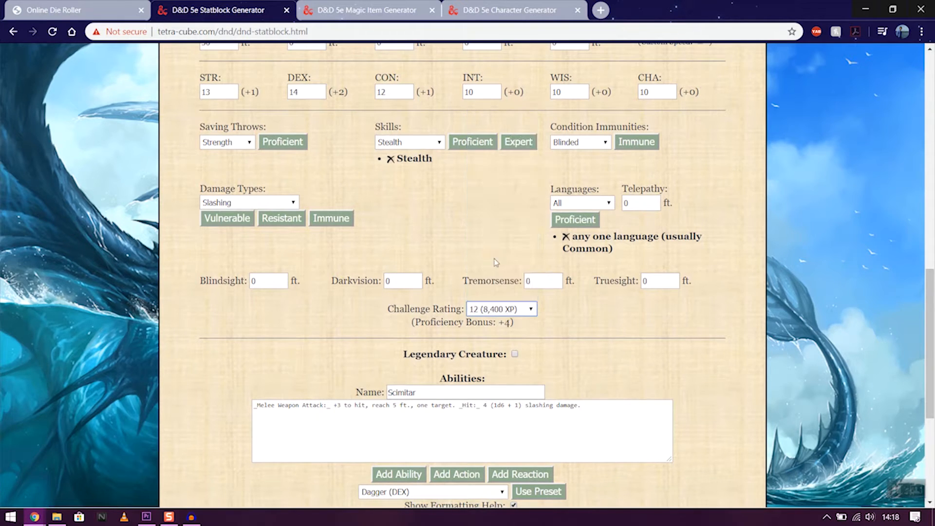
{"action": "left_click", "coordinate": [516, 312]}
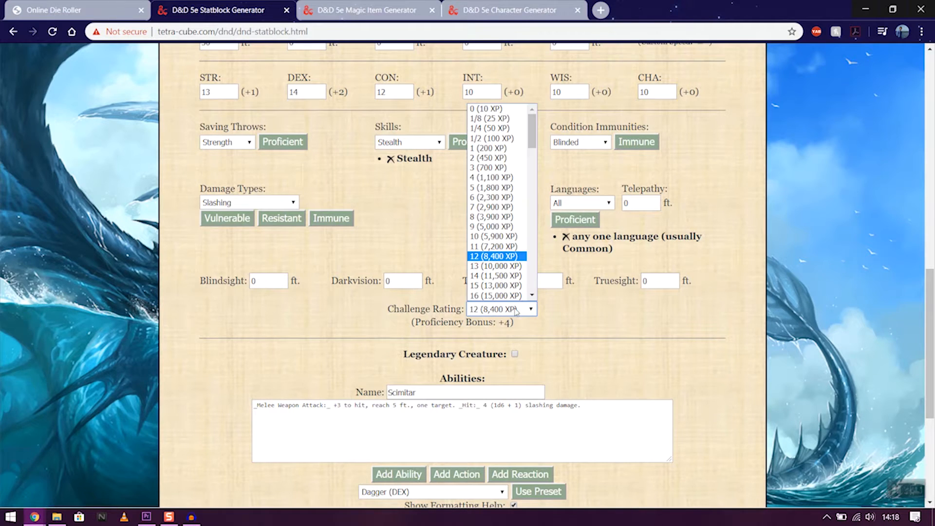
{"action": "left_click", "coordinate": [491, 152]}
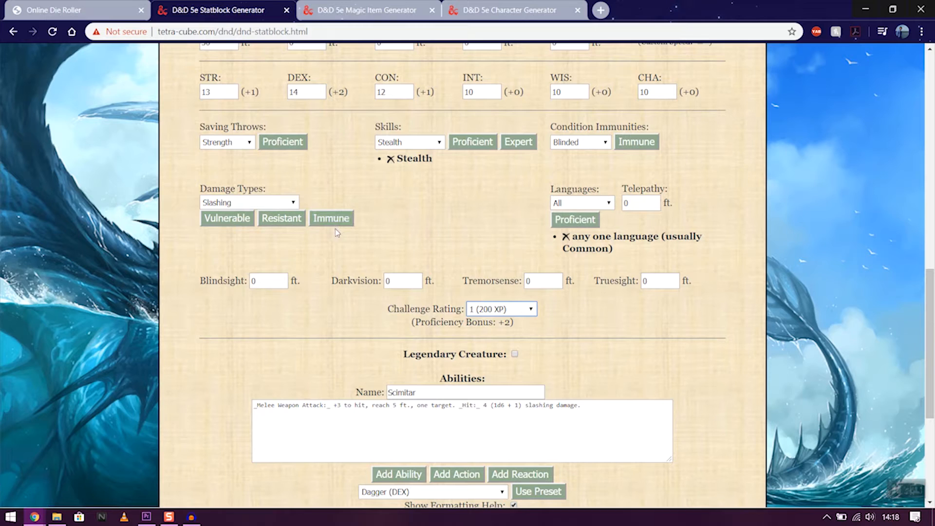
Give the Knife Bandit resistance to slashing damage and expertise in Athletics, and update the statblock
{"action": "left_click", "coordinate": [279, 217]}
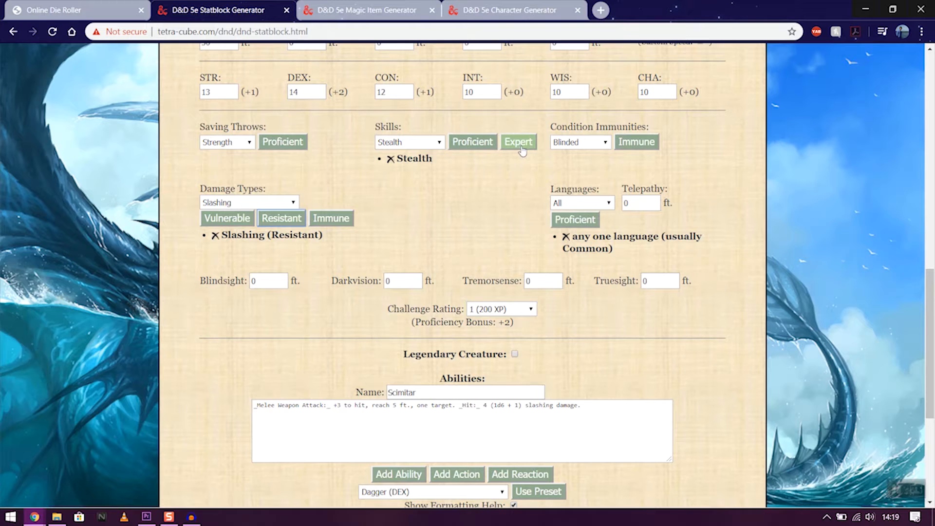
{"action": "left_click", "coordinate": [441, 145]}
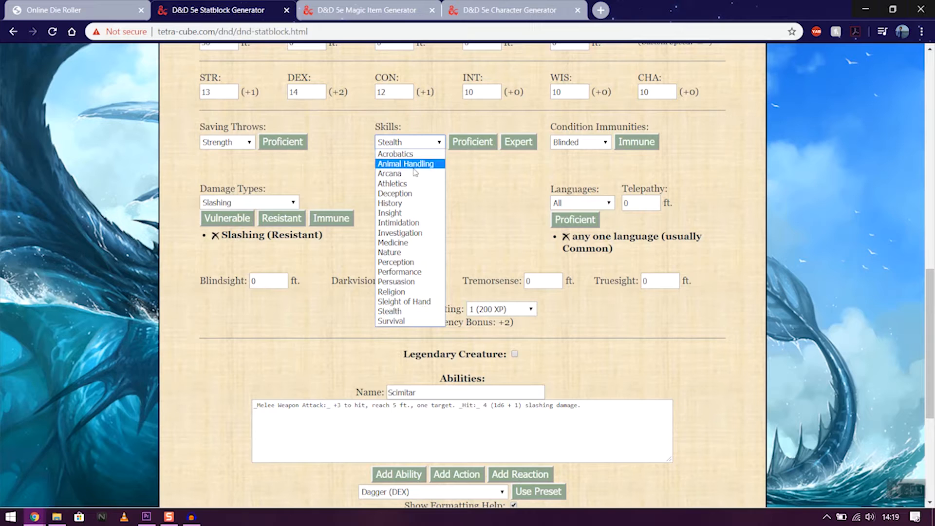
{"action": "left_click", "coordinate": [405, 186]}
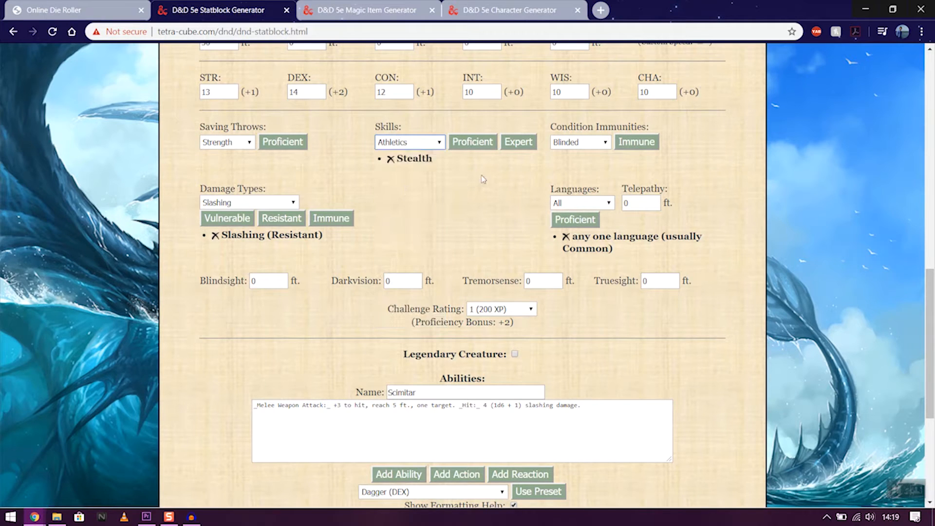
{"action": "left_click", "coordinate": [519, 146]}
{"action": "scroll", "coordinate": [400, 381], "scroll_direction": "up", "scroll_amount": 4}
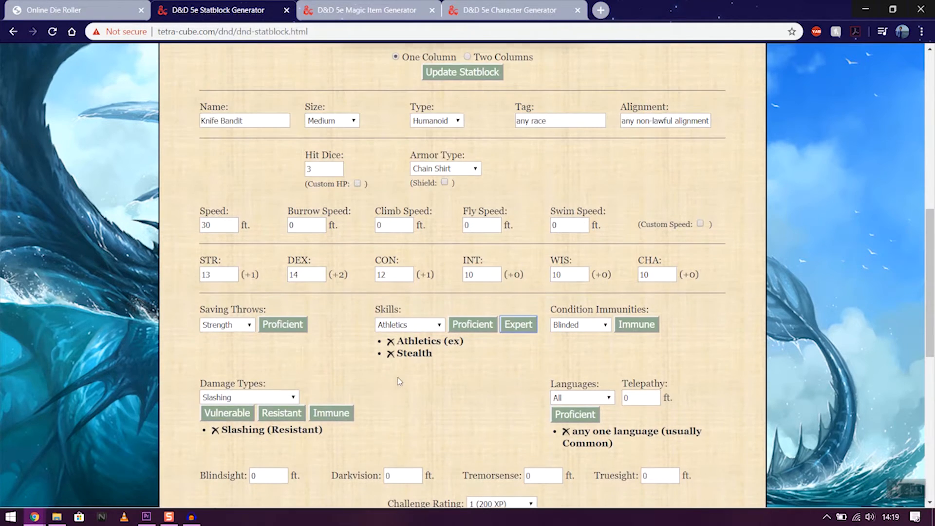
{"action": "scroll", "coordinate": [456, 342], "scroll_direction": "up", "scroll_amount": 6}
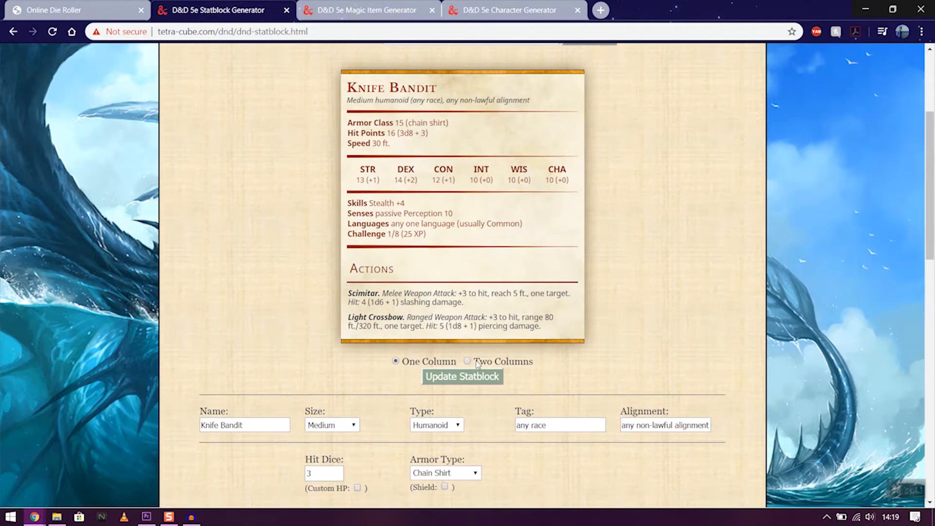
{"action": "left_click", "coordinate": [458, 378]}
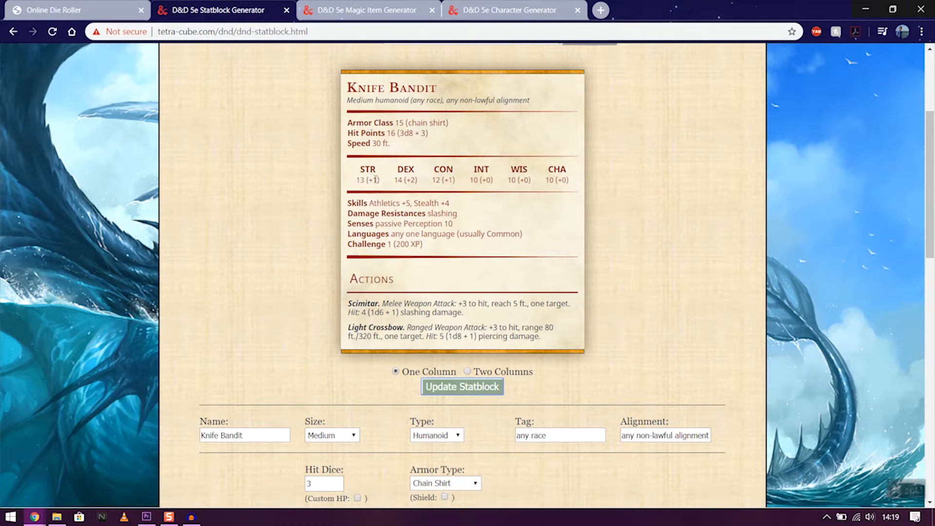
Hide the formatting help in the abilities section and load the Dagger (DEX) preset into the ability editor
{"action": "scroll", "coordinate": [502, 299], "scroll_direction": "down", "scroll_amount": 14}
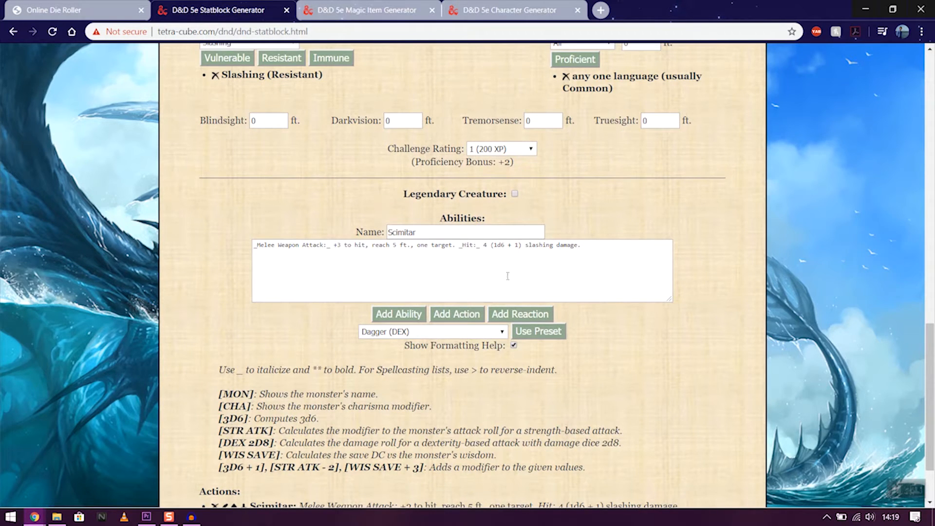
{"action": "scroll", "coordinate": [274, 342], "scroll_direction": "down", "scroll_amount": 1}
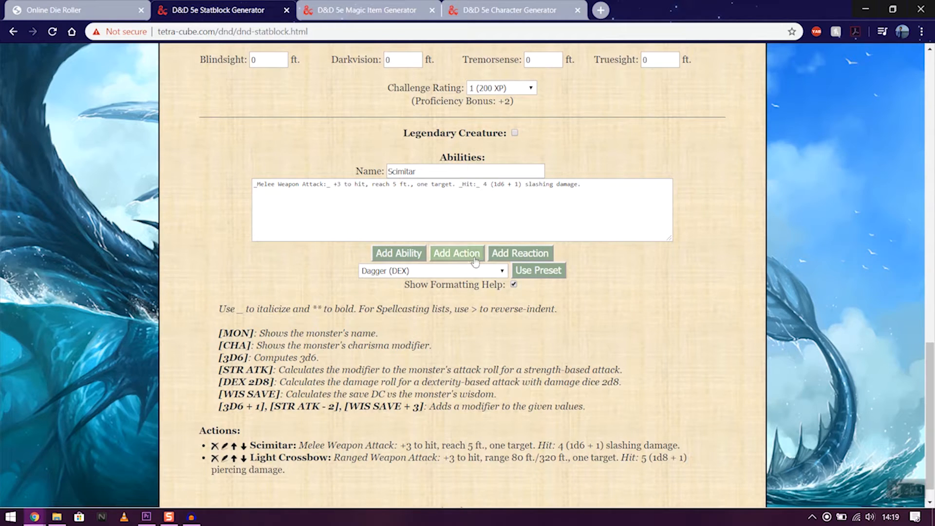
{"action": "scroll", "coordinate": [506, 265], "scroll_direction": "down", "scroll_amount": 1}
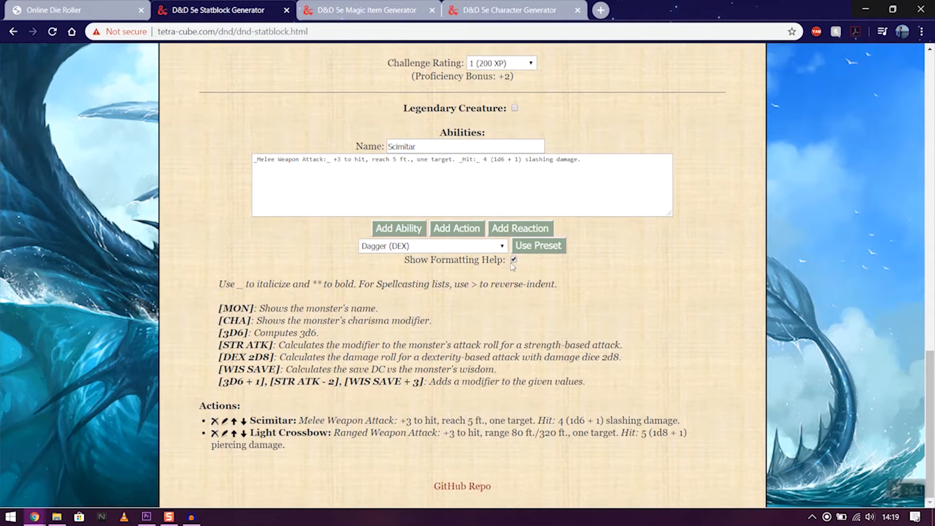
{"action": "left_click", "coordinate": [513, 260]}
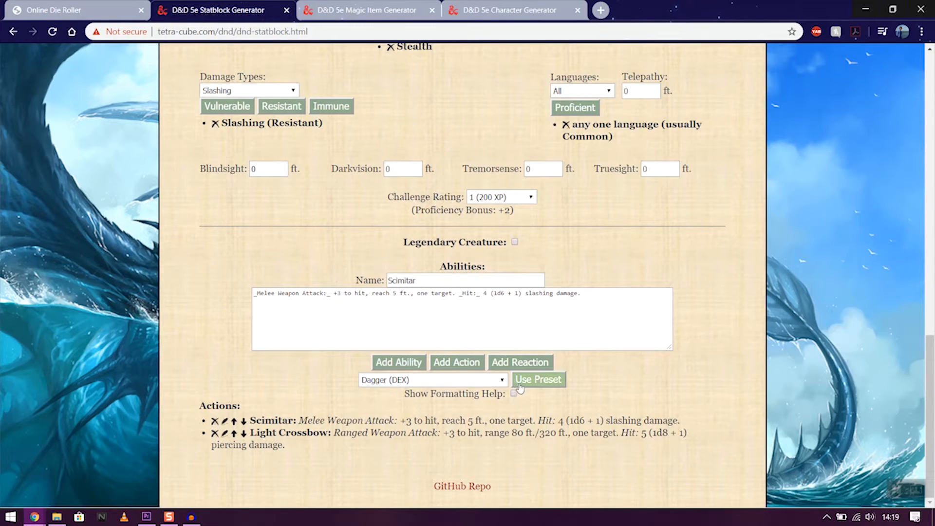
{"action": "left_click", "coordinate": [487, 380]}
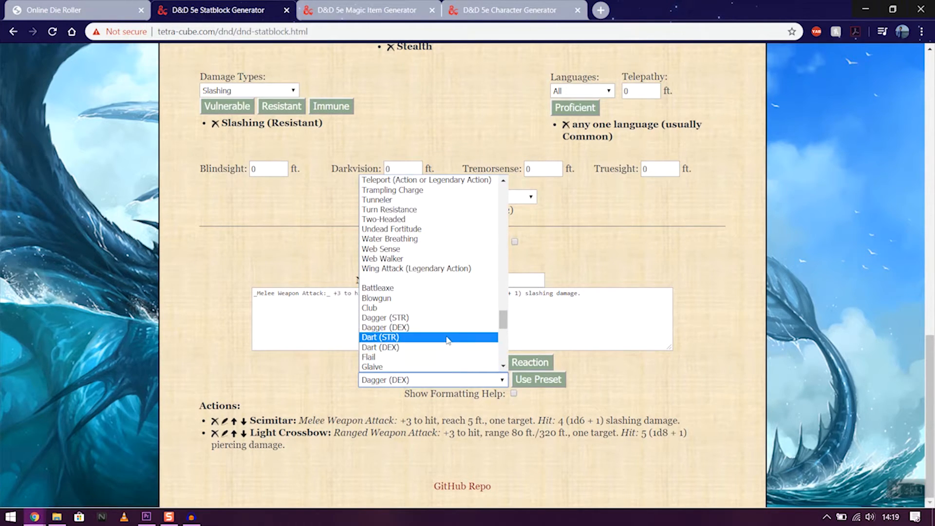
{"action": "left_click", "coordinate": [397, 329]}
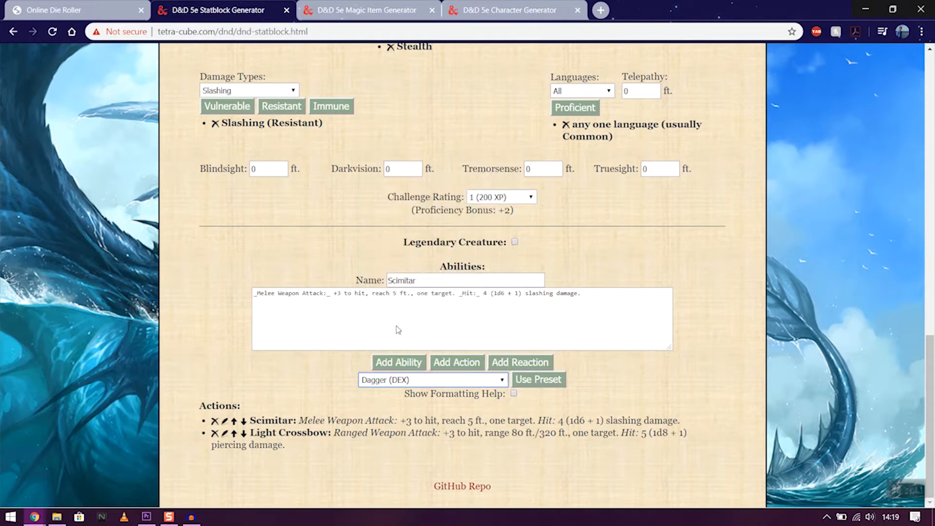
{"action": "left_click", "coordinate": [538, 379]}
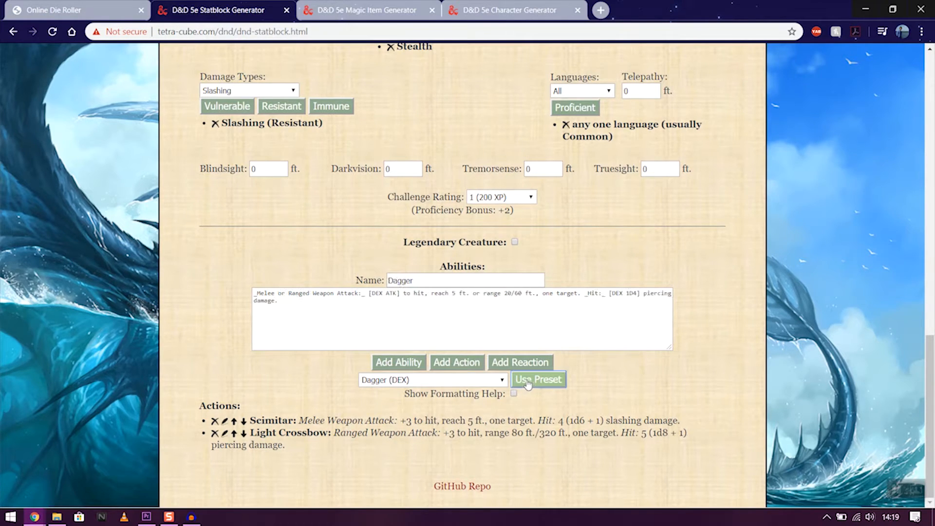
Examine the Dagger's name and its [DEX ATK] and [DEX 1D4] placeholders, and show the formatting help again
{"action": "double_click", "coordinate": [402, 280]}
{"action": "left_click", "coordinate": [290, 298]}
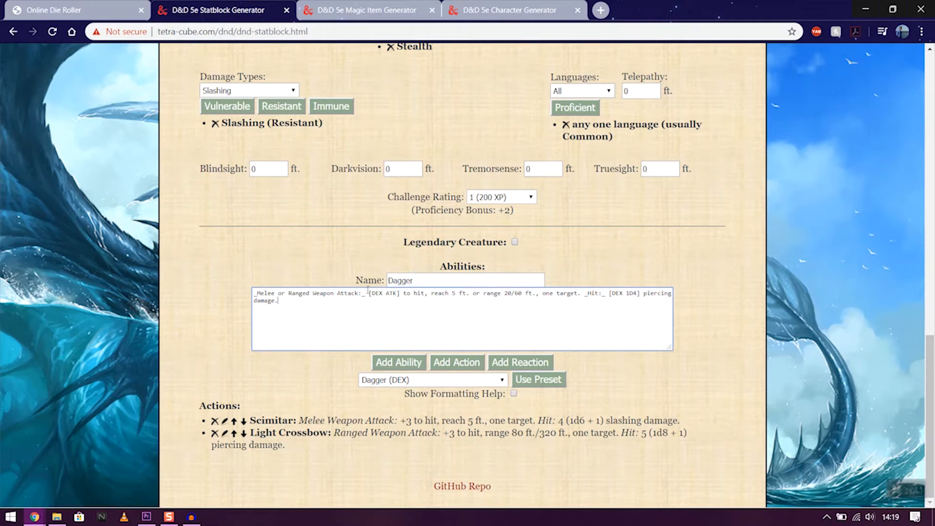
{"action": "left_click_drag", "start_coordinate": [372, 294], "coordinate": [401, 296]}
{"action": "left_click_drag", "start_coordinate": [610, 294], "coordinate": [640, 294]}
{"action": "left_click", "coordinate": [514, 394]}
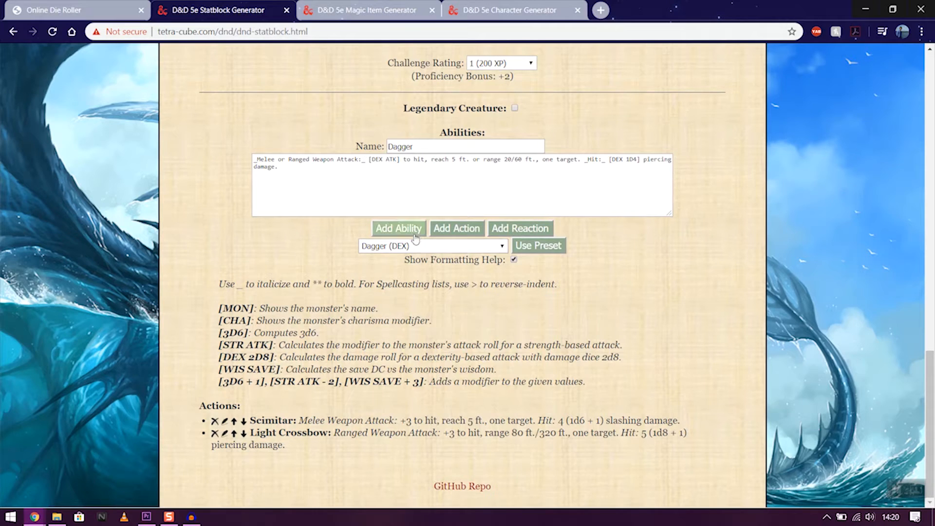
Add the Dagger to the Knife Bandit's actions and update the statblock
{"action": "left_click", "coordinate": [473, 228]}
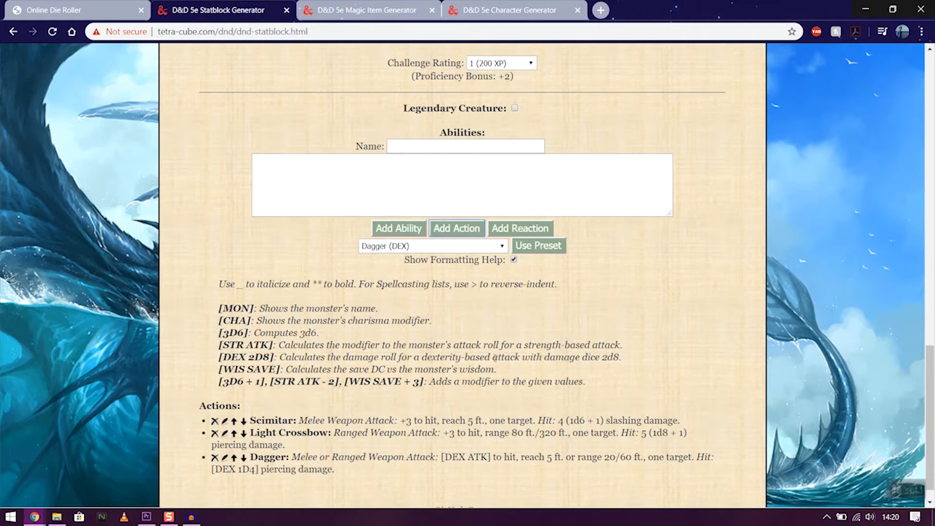
{"action": "scroll", "coordinate": [495, 358], "scroll_direction": "up", "scroll_amount": 15}
{"action": "left_click", "coordinate": [466, 362]}
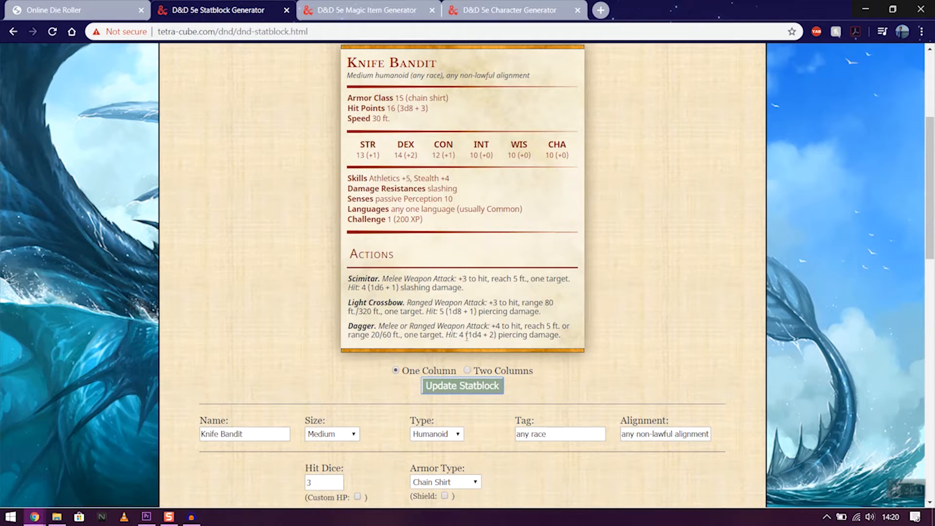
Highlight the [DEX ATK] and [DEX 1D4] placeholders in the Dagger entry of the actions list to examine them
{"action": "scroll", "coordinate": [494, 352], "scroll_direction": "down", "scroll_amount": 15}
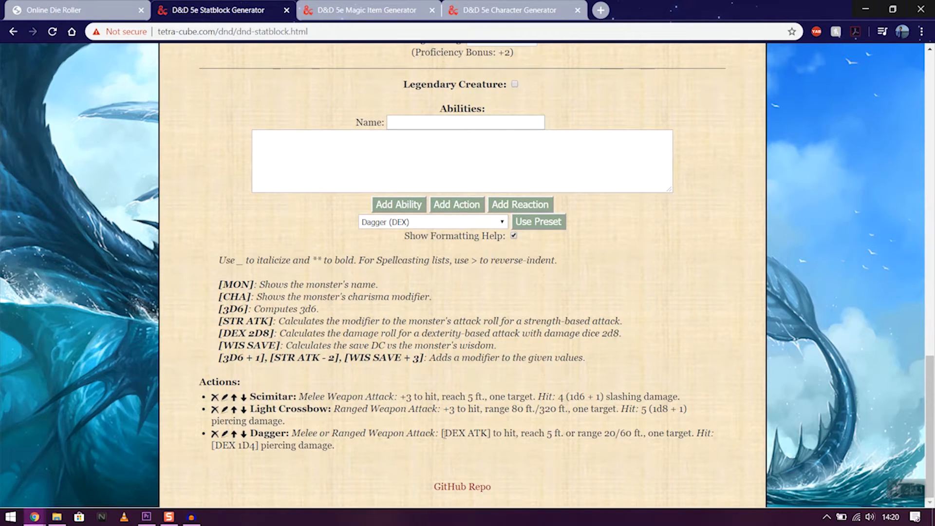
{"action": "left_click_drag", "start_coordinate": [443, 433], "coordinate": [490, 433]}
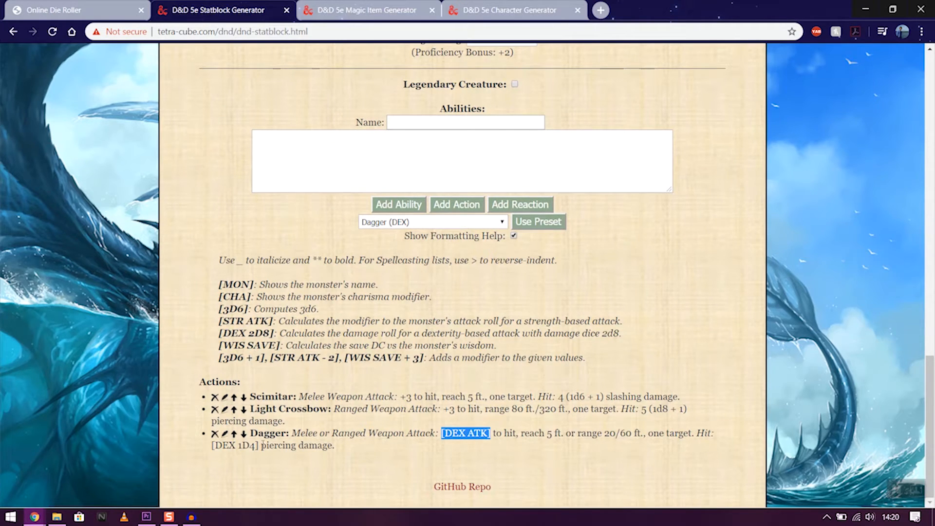
{"action": "left_click_drag", "start_coordinate": [262, 445], "coordinate": [209, 449]}
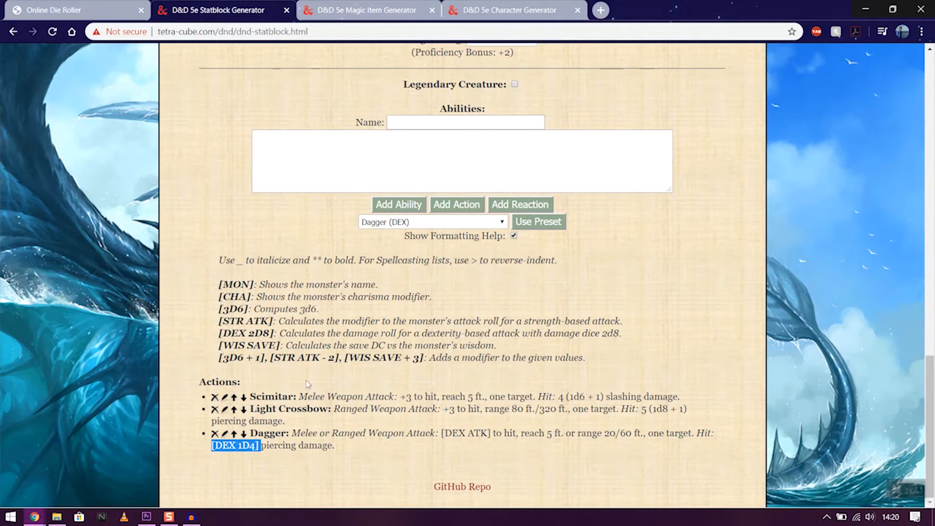
Find the Keen Hearing preset among the ability presets and load it into the ability editor
{"action": "left_click", "coordinate": [502, 223]}
{"action": "scroll", "coordinate": [449, 363], "scroll_direction": "down", "scroll_amount": 10}
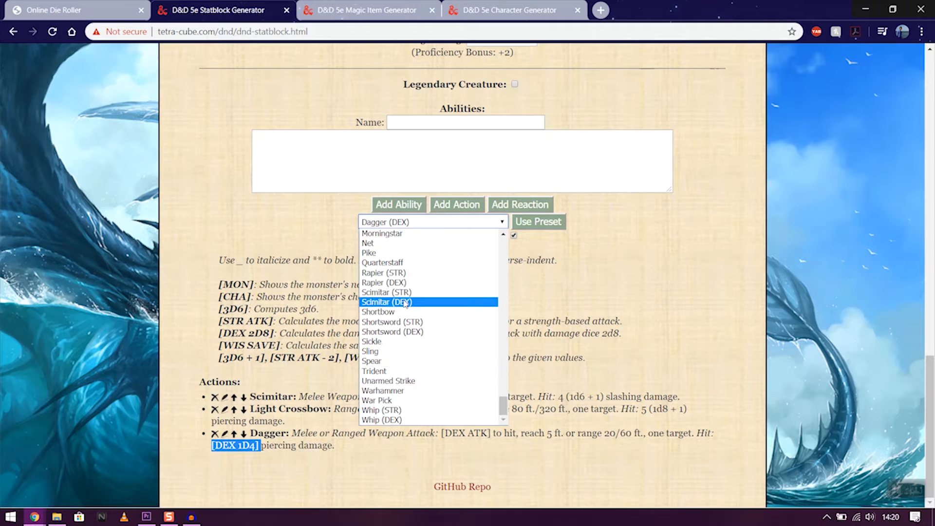
{"action": "scroll", "coordinate": [436, 364], "scroll_direction": "up", "scroll_amount": 5}
{"action": "scroll", "coordinate": [436, 364], "scroll_direction": "up", "scroll_amount": 8}
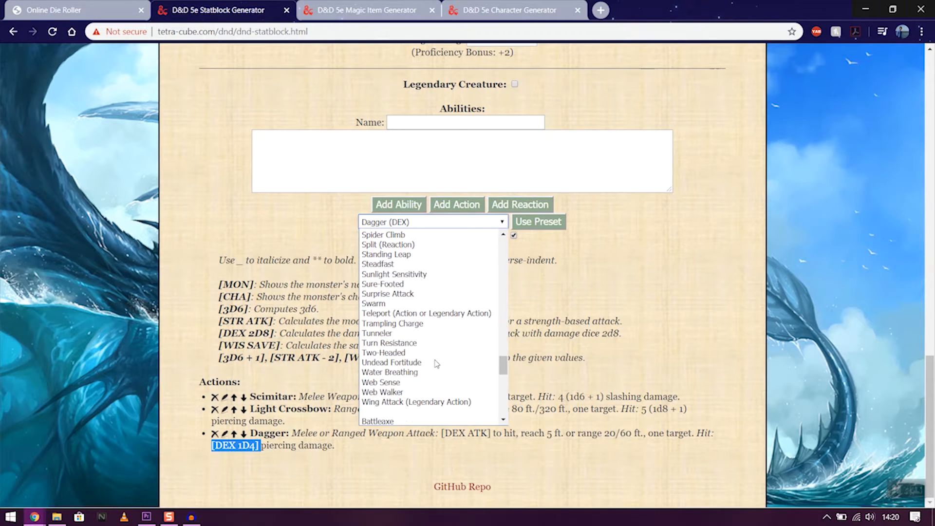
{"action": "scroll", "coordinate": [417, 359], "scroll_direction": "up", "scroll_amount": 4}
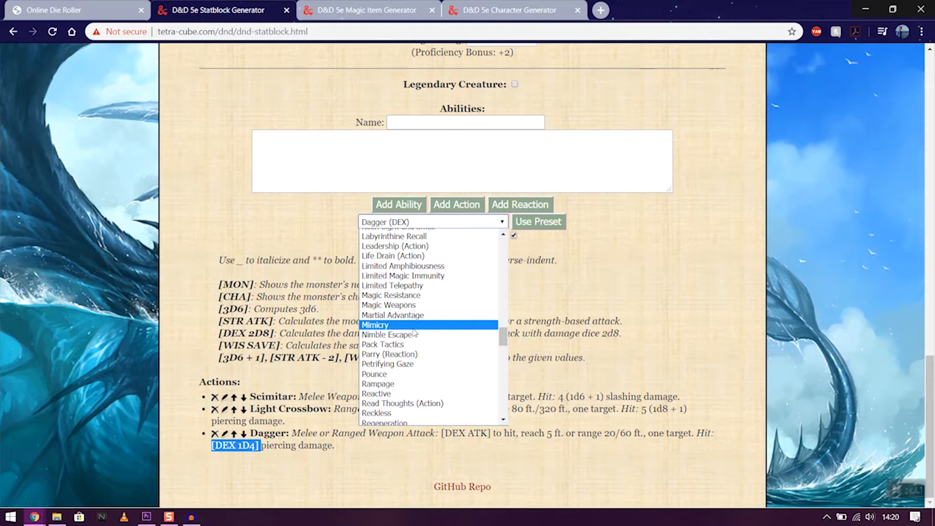
{"action": "scroll", "coordinate": [417, 335], "scroll_direction": "up", "scroll_amount": 4}
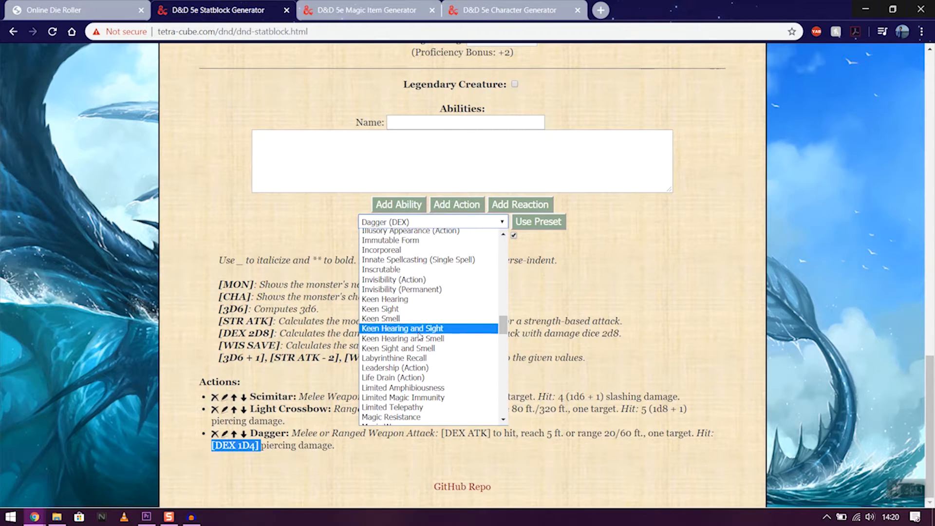
{"action": "left_click", "coordinate": [398, 300]}
{"action": "left_click", "coordinate": [550, 225]}
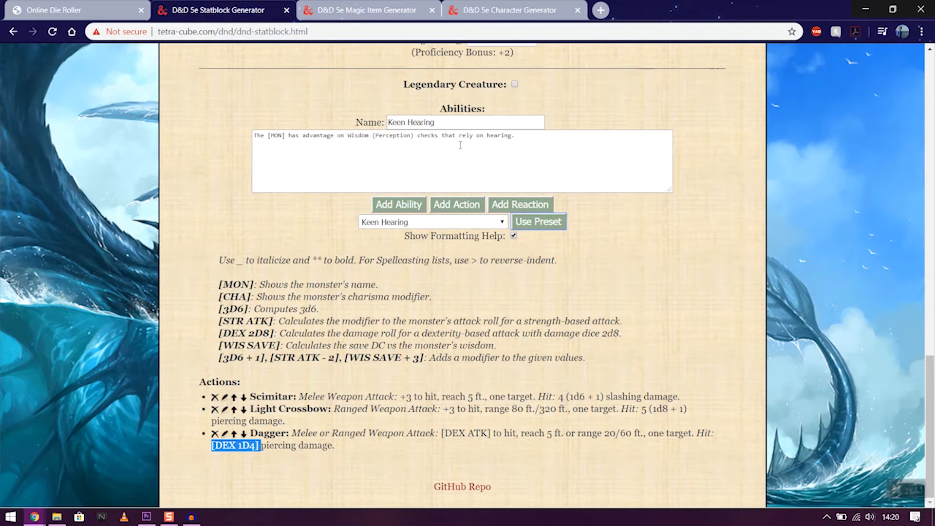
Add Keen Hearing to the Knife Bandit's abilities and update the statblock
{"action": "left_click", "coordinate": [390, 206]}
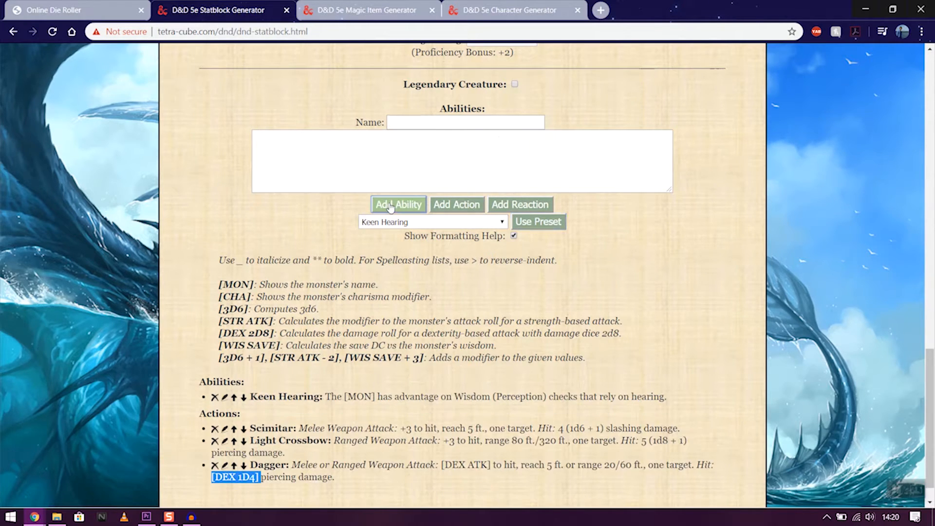
{"action": "scroll", "coordinate": [483, 291], "scroll_direction": "up", "scroll_amount": 8}
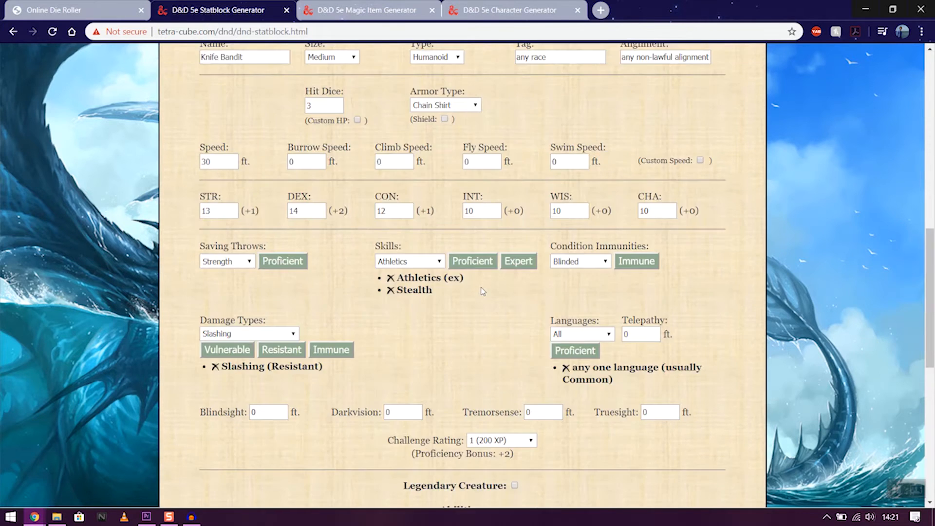
{"action": "scroll", "coordinate": [483, 291], "scroll_direction": "up", "scroll_amount": 7}
{"action": "left_click", "coordinate": [454, 344]}
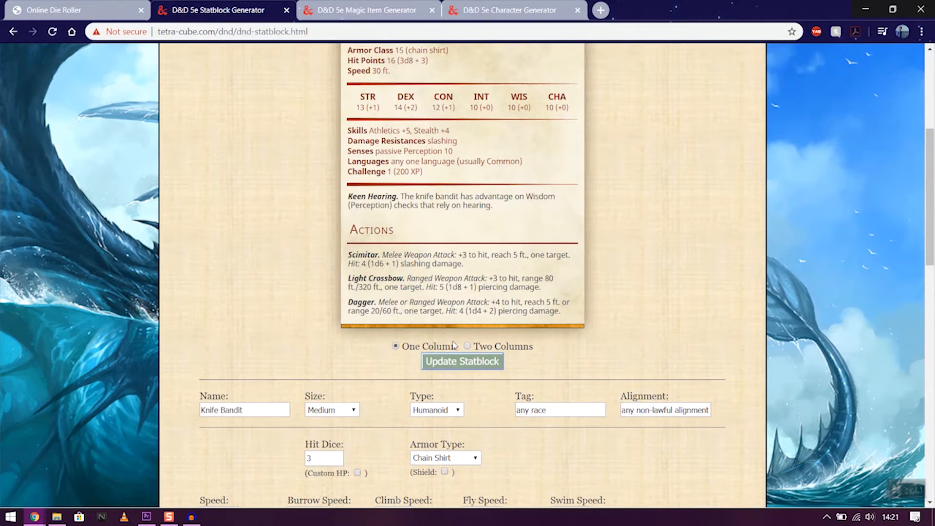
Review the whole Knife Bandit statblock along with the page's save, load, print, image and Markdown options
{"action": "scroll", "coordinate": [384, 213], "scroll_direction": "up", "scroll_amount": 1}
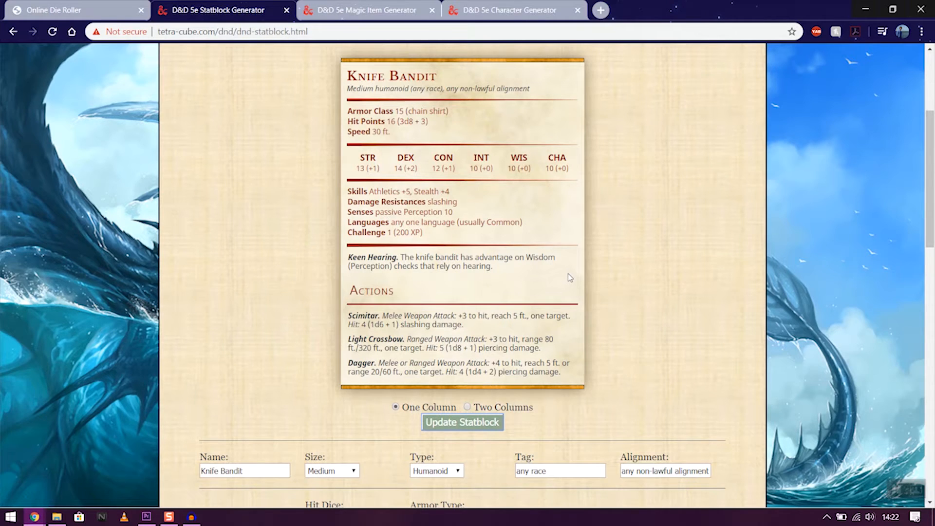
{"action": "scroll", "coordinate": [653, 295], "scroll_direction": "up", "scroll_amount": 1}
{"action": "scroll", "coordinate": [652, 299], "scroll_direction": "up", "scroll_amount": 3}
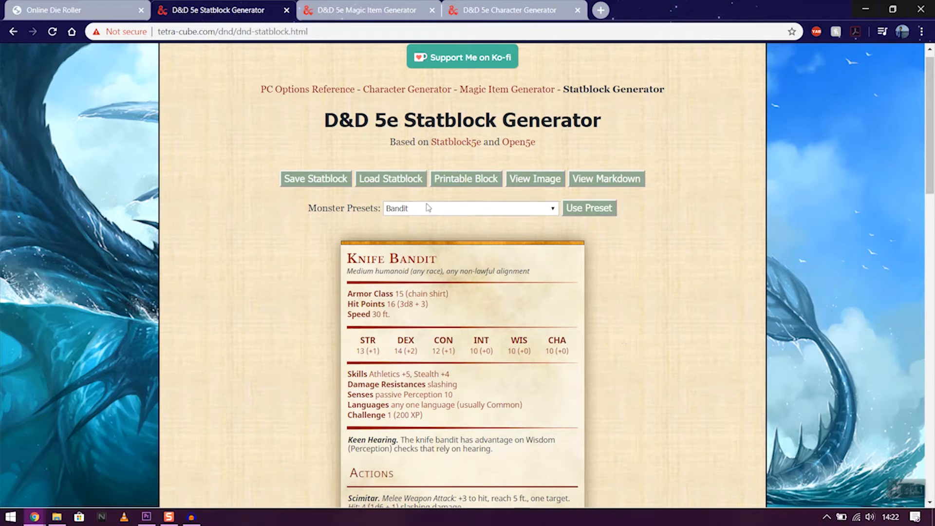
{"action": "scroll", "coordinate": [707, 297], "scroll_direction": "down", "scroll_amount": 5}
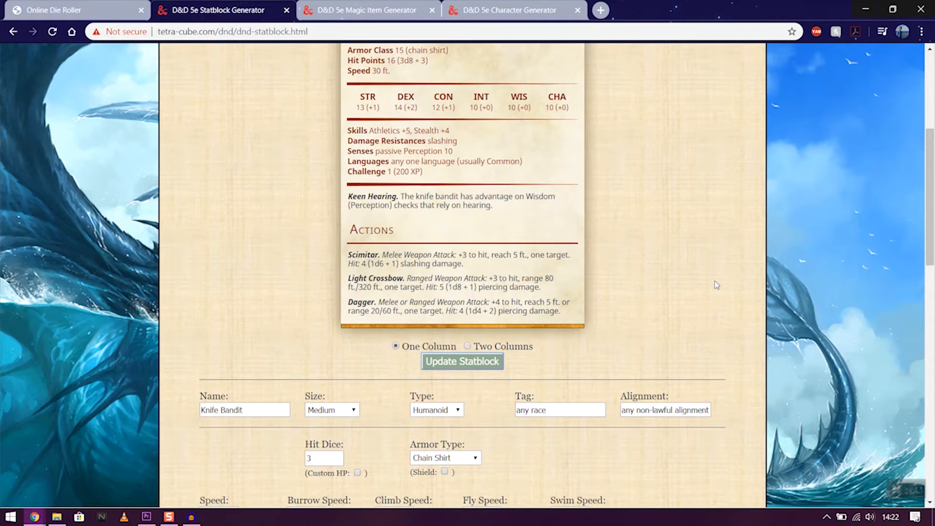
{"action": "scroll", "coordinate": [728, 316], "scroll_direction": "up", "scroll_amount": 5}
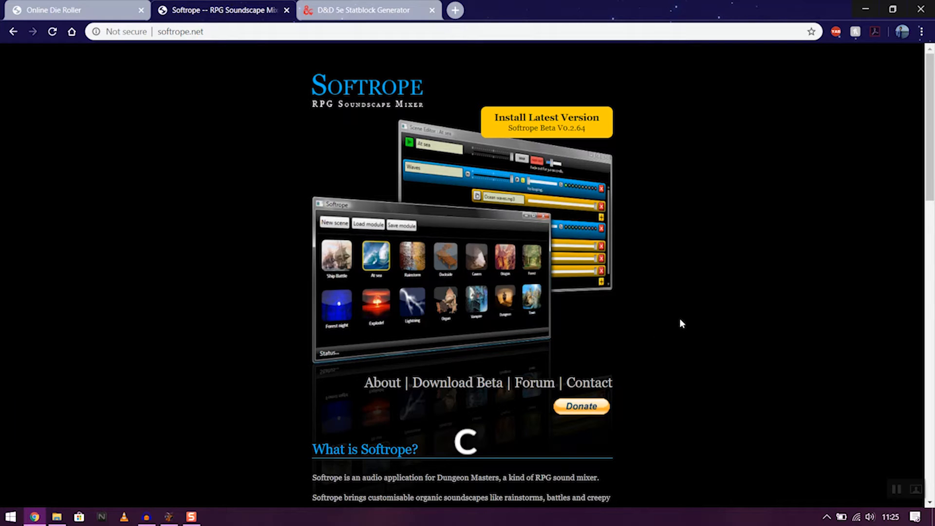
Read through the Softrope home page, from the soundscape mixer description to the name's origin, and check the installer link
{"action": "scroll", "coordinate": [622, 257], "scroll_direction": "down", "scroll_amount": 3}
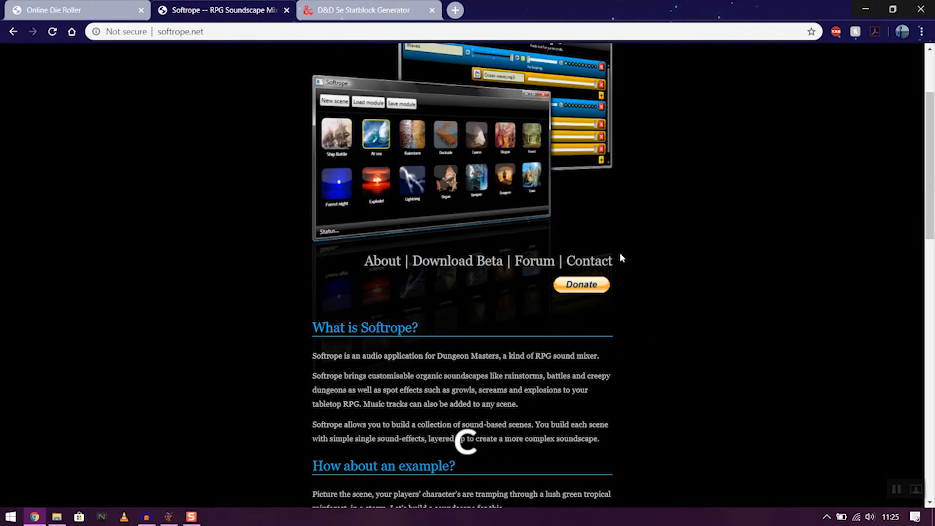
{"action": "scroll", "coordinate": [458, 273], "scroll_direction": "down", "scroll_amount": 1}
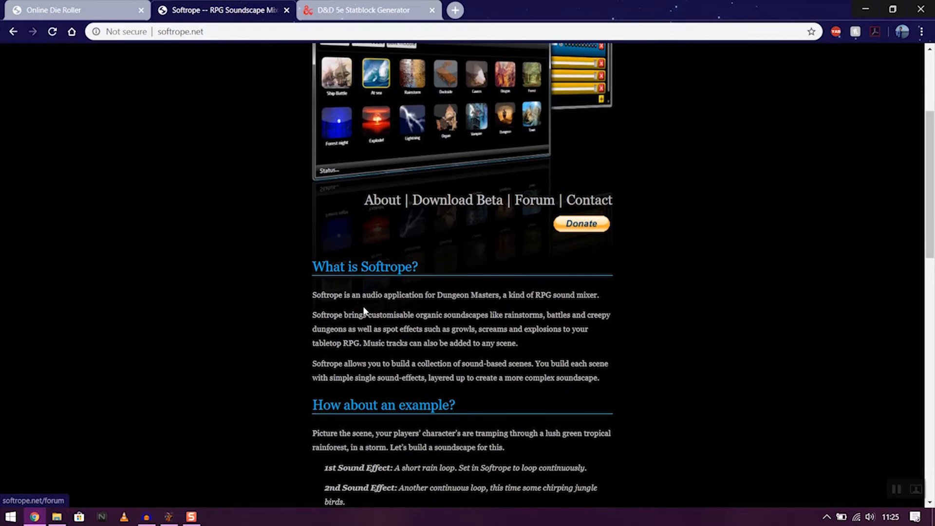
{"action": "scroll", "coordinate": [614, 313], "scroll_direction": "down", "scroll_amount": 5}
{"action": "scroll", "coordinate": [611, 389], "scroll_direction": "down", "scroll_amount": 7}
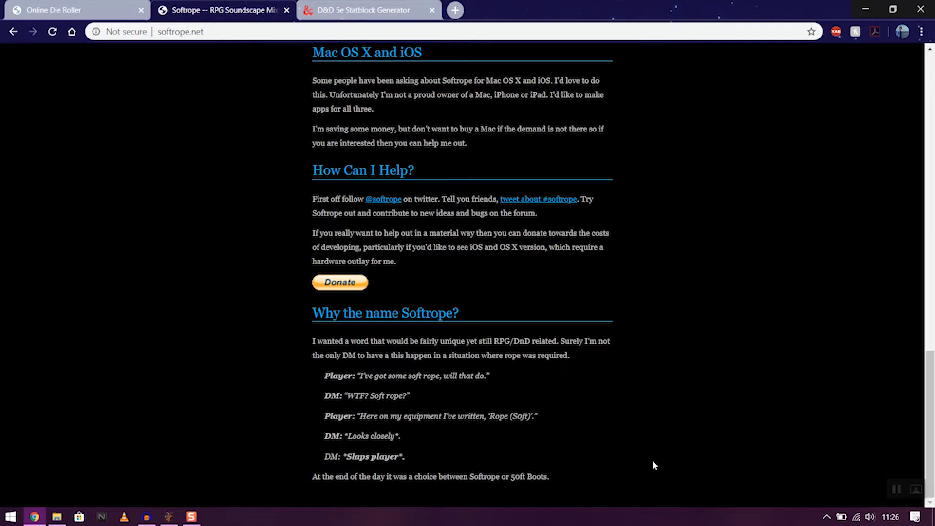
{"action": "scroll", "coordinate": [688, 430], "scroll_direction": "up", "scroll_amount": 15}
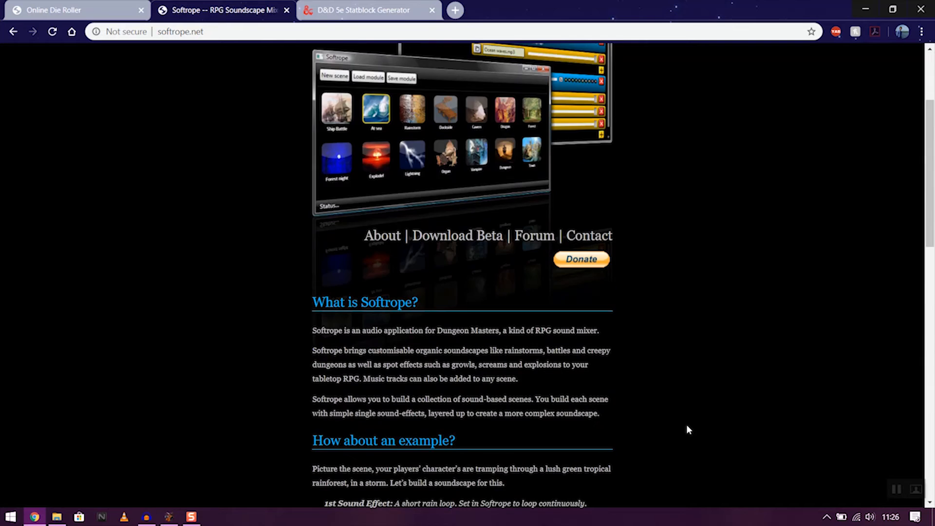
{"action": "scroll", "coordinate": [688, 430], "scroll_direction": "up", "scroll_amount": 3}
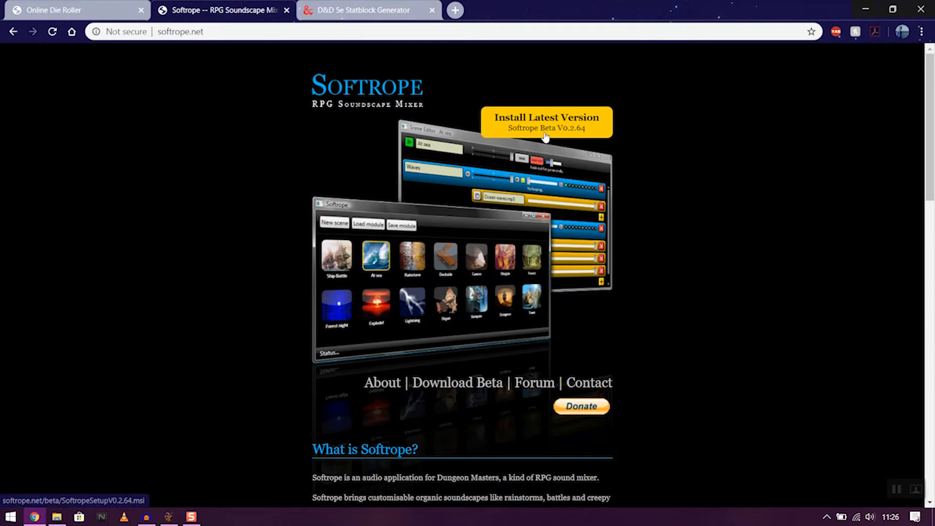
{"action": "scroll", "coordinate": [730, 246], "scroll_direction": "down", "scroll_amount": 3}
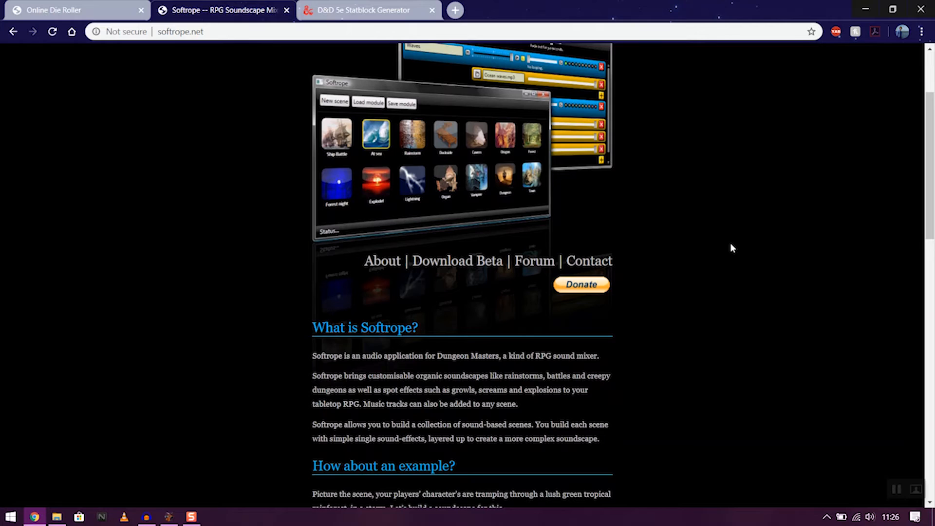
{"action": "scroll", "coordinate": [424, 241], "scroll_direction": "up", "scroll_amount": 3}
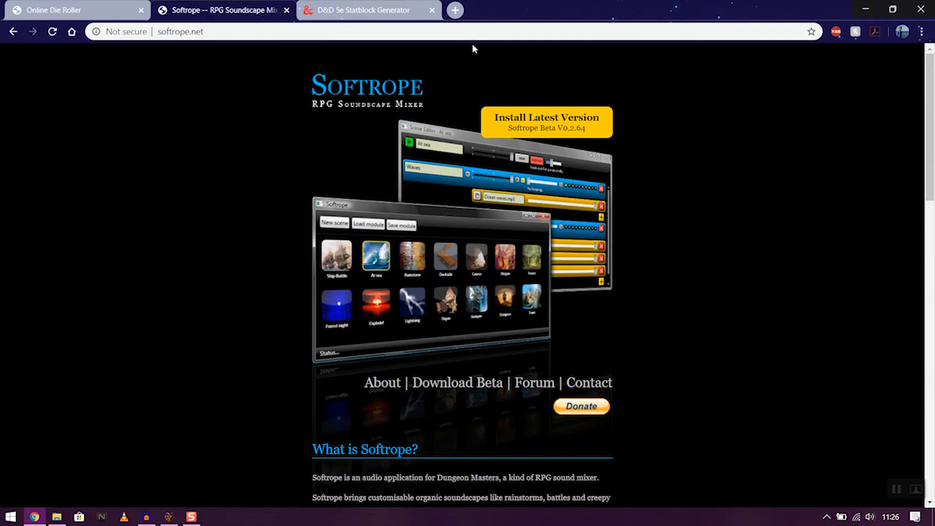
Open tabletopaudio.com in a new browser tab
{"action": "left_click", "coordinate": [458, 10]}
{"action": "type", "text": "tab"}
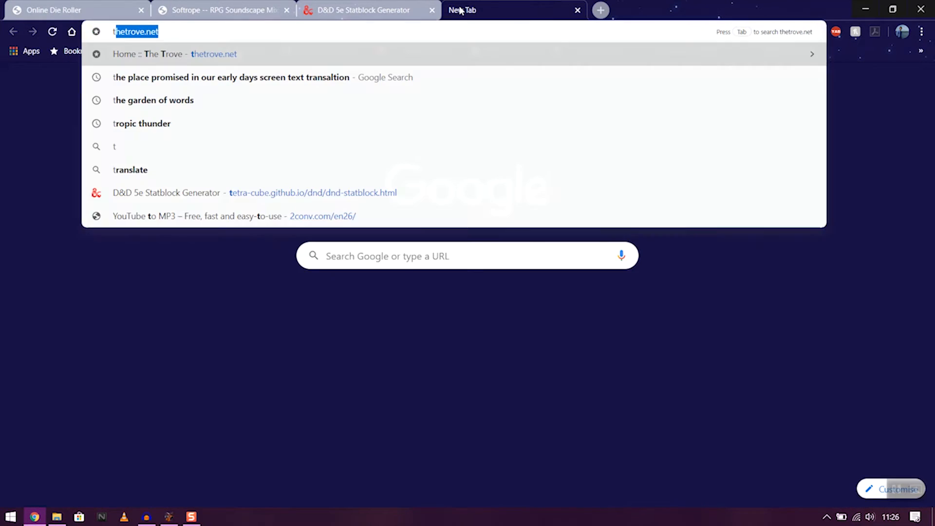
{"action": "type", "text": "le"}
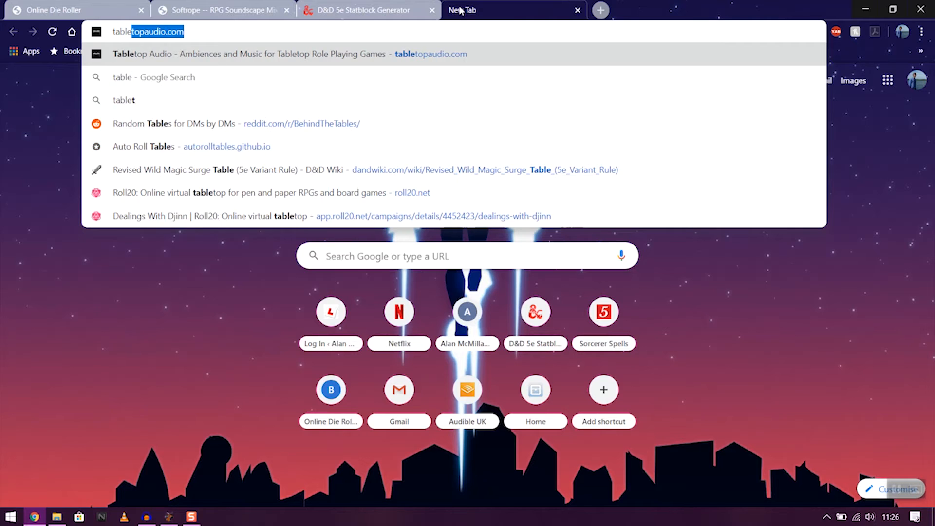
{"action": "key", "text": "Return"}
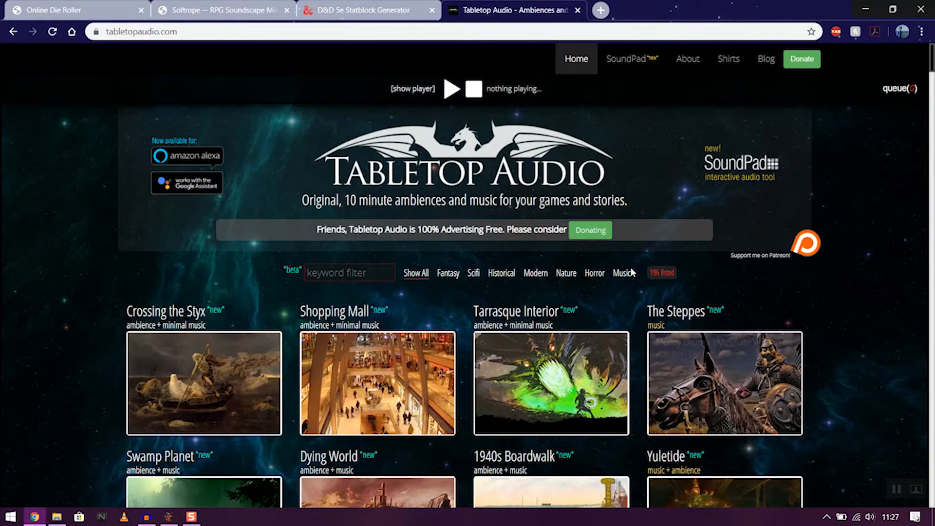
Play the Dying World ambience, show the audio player and pause the track
{"action": "scroll", "coordinate": [551, 380], "scroll_direction": "down", "scroll_amount": 2}
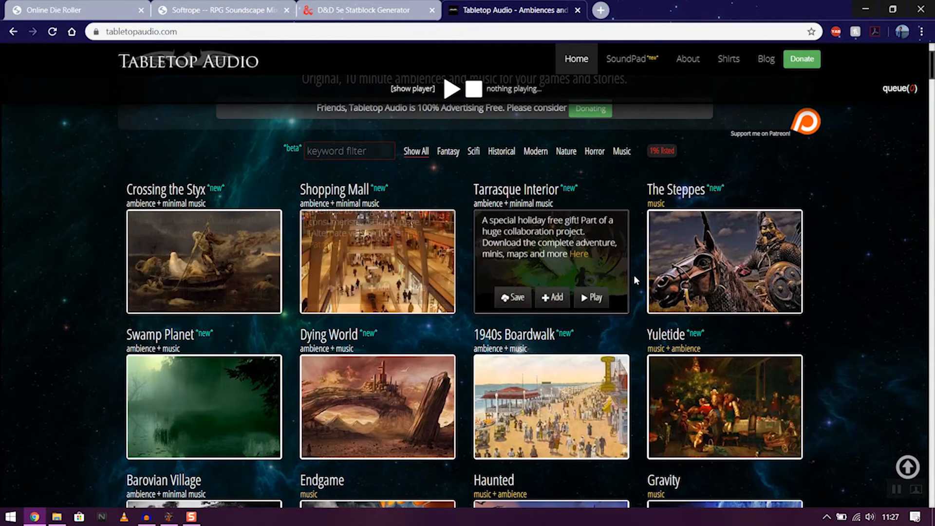
{"action": "mouse_move", "coordinate": [373, 414]}
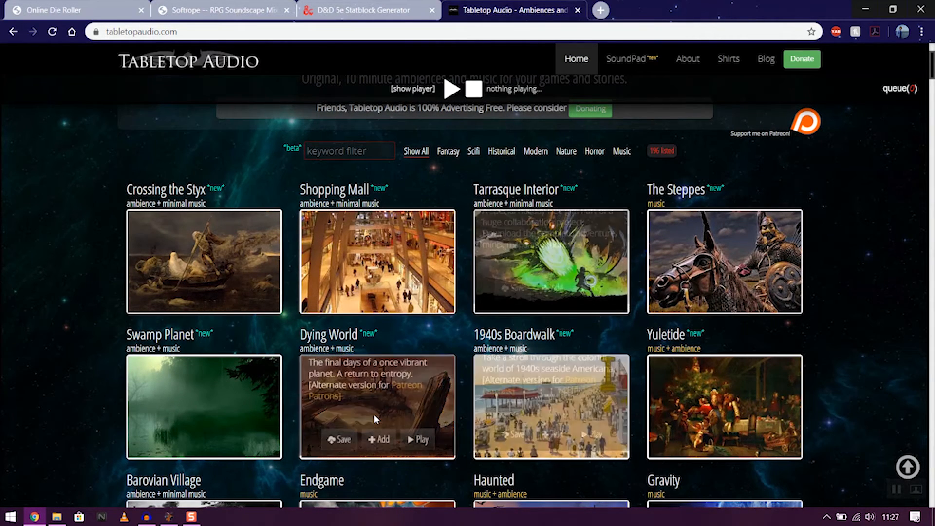
{"action": "left_click", "coordinate": [418, 444]}
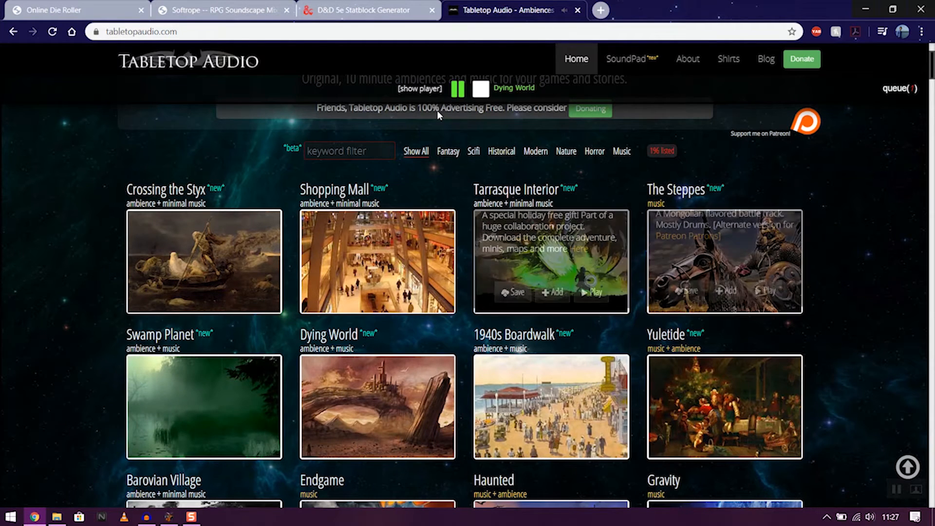
{"action": "left_click", "coordinate": [415, 92]}
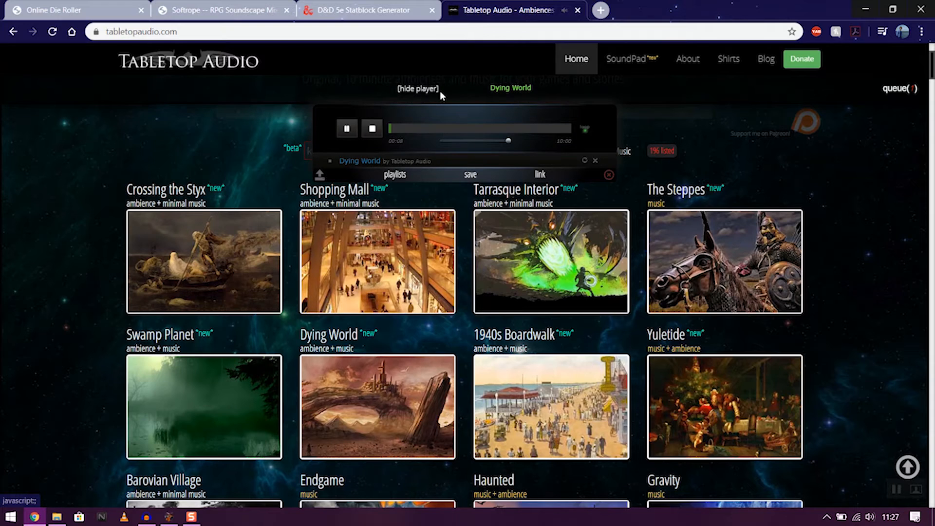
{"action": "left_click", "coordinate": [347, 129]}
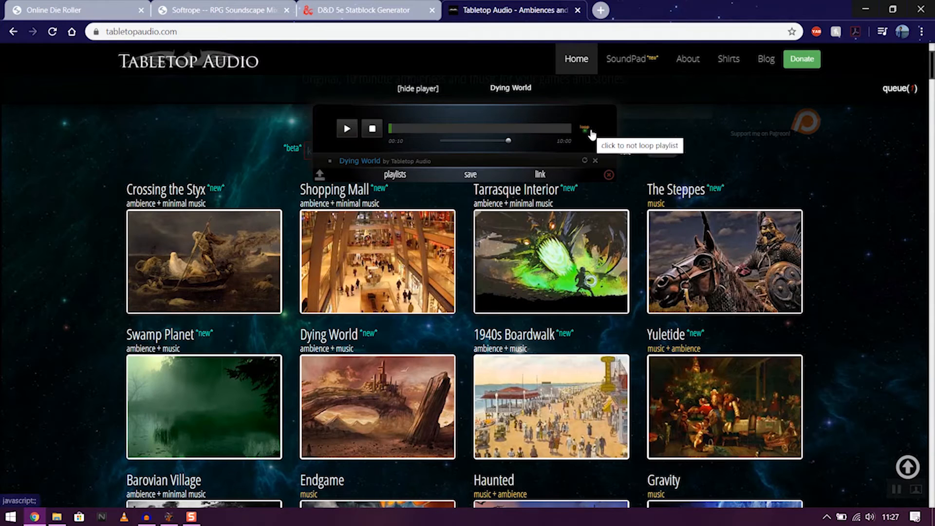
Open the Dark Forest and Olde Towne SoundPads, each in its own new browser tab
{"action": "left_click", "coordinate": [629, 65]}
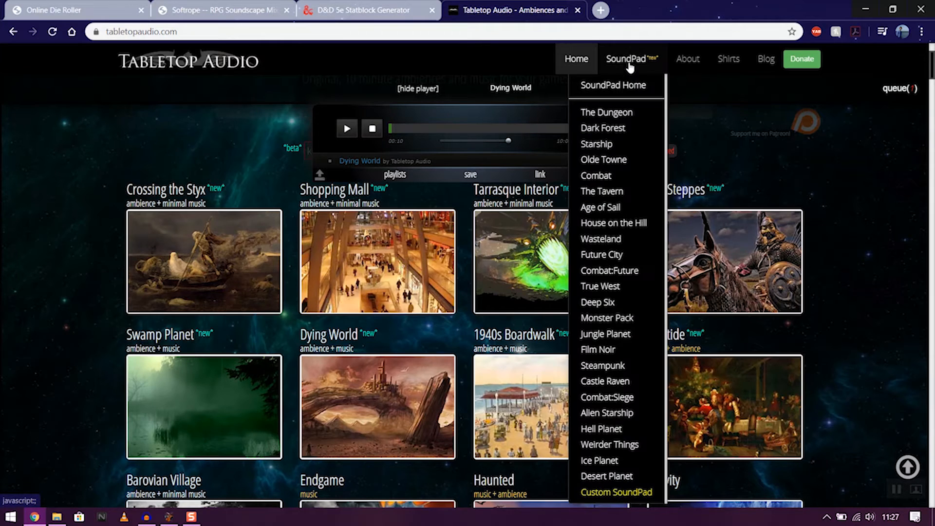
{"action": "right_click", "coordinate": [615, 129]}
{"action": "left_click", "coordinate": [650, 137]}
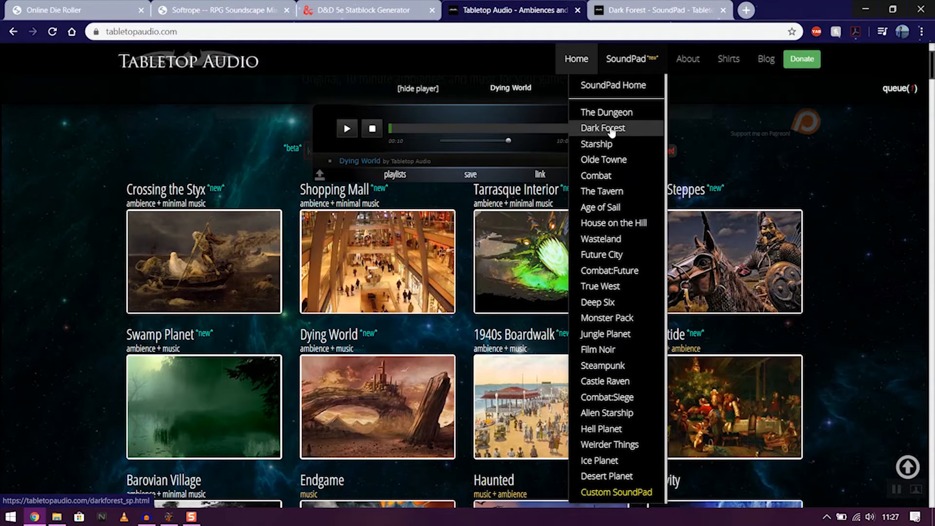
{"action": "right_click", "coordinate": [621, 168]}
{"action": "left_click", "coordinate": [648, 174]}
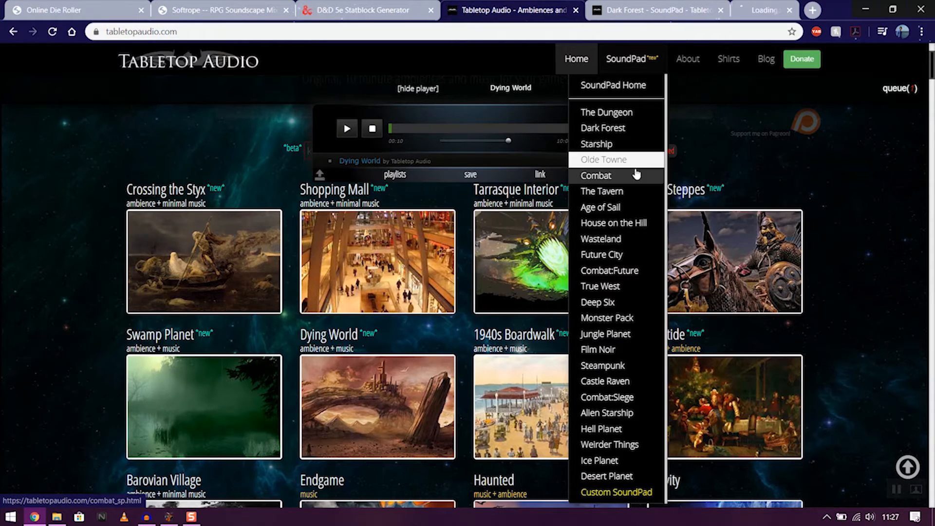
Switch to the Dark Forest SoundPad, play Strong Wind together with Horse Cart, and stop both sounds
{"action": "left_click", "coordinate": [599, 15]}
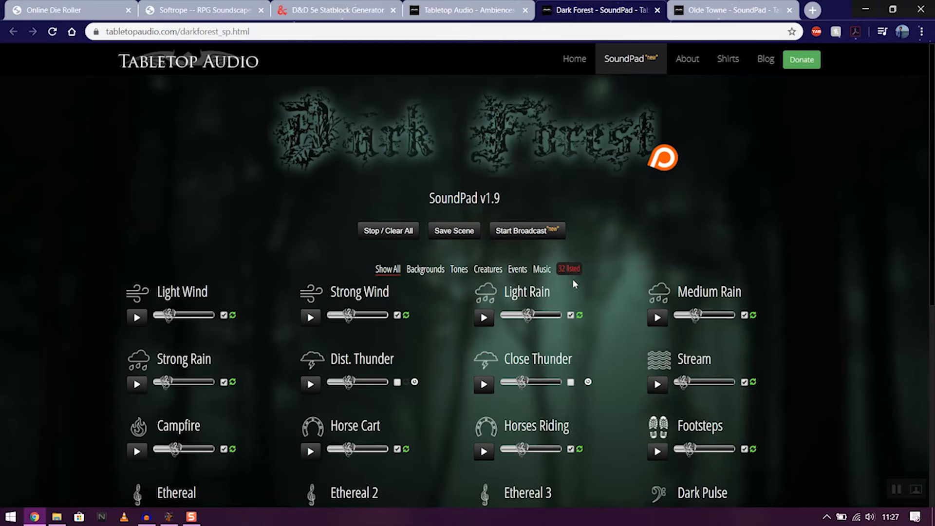
{"action": "scroll", "coordinate": [425, 335], "scroll_direction": "down", "scroll_amount": 1}
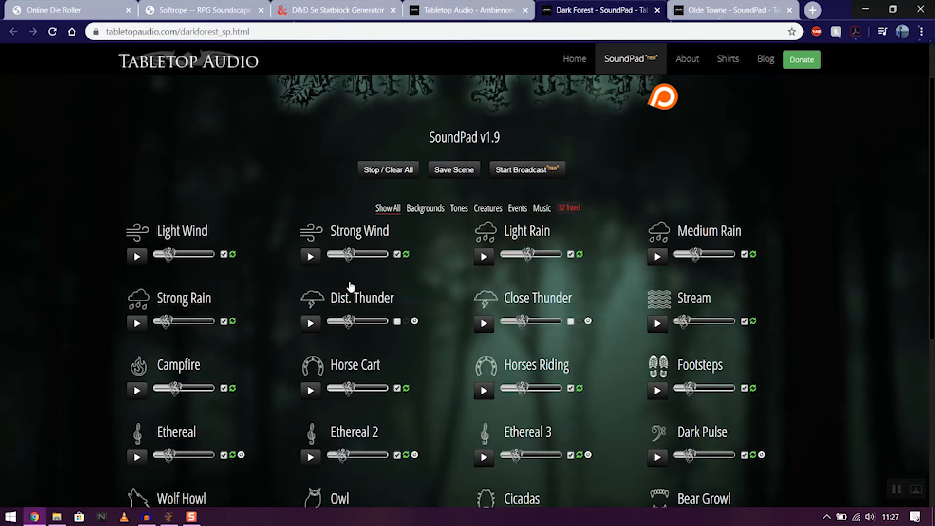
{"action": "left_click", "coordinate": [310, 256]}
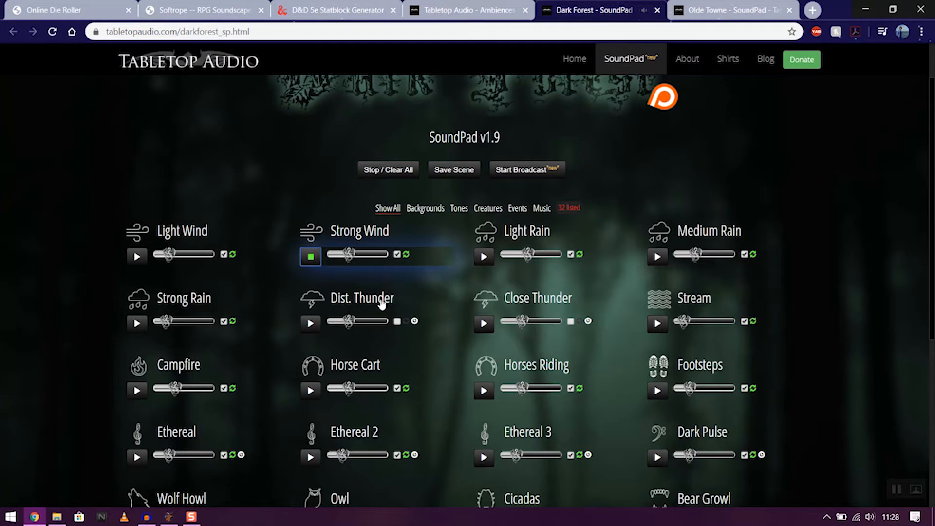
{"action": "left_click", "coordinate": [312, 393]}
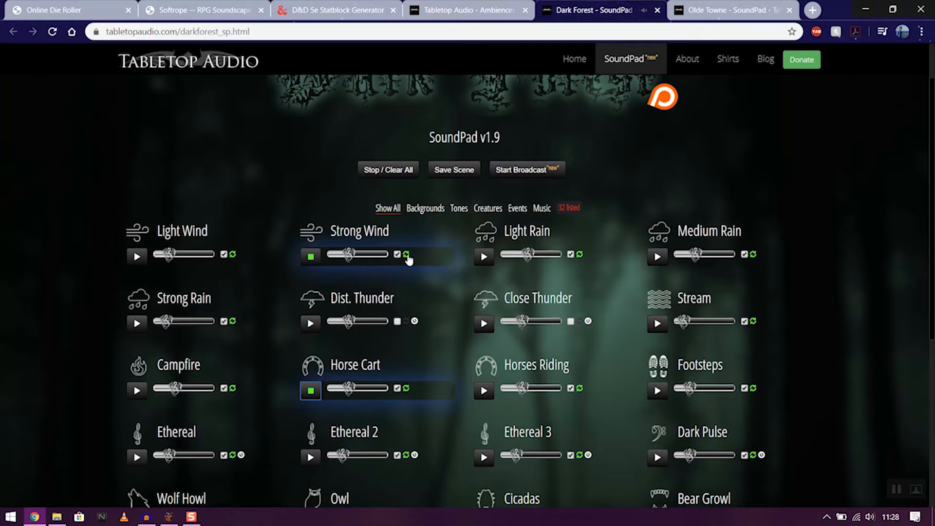
{"action": "left_click", "coordinate": [311, 257]}
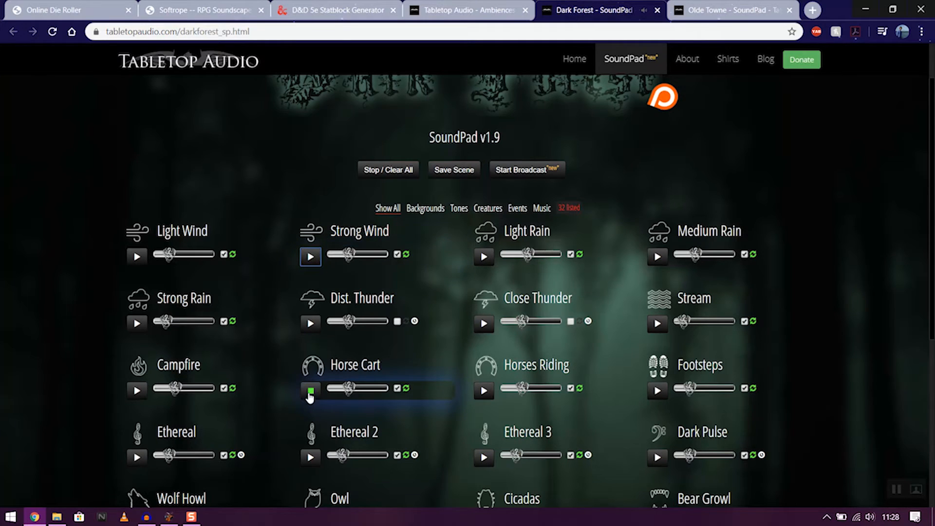
{"action": "left_click", "coordinate": [310, 394]}
Set the Owl sound to repeat every 2 minutes and the Wolf Howl sound every 30 seconds
{"action": "scroll", "coordinate": [374, 445], "scroll_direction": "down", "scroll_amount": 5}
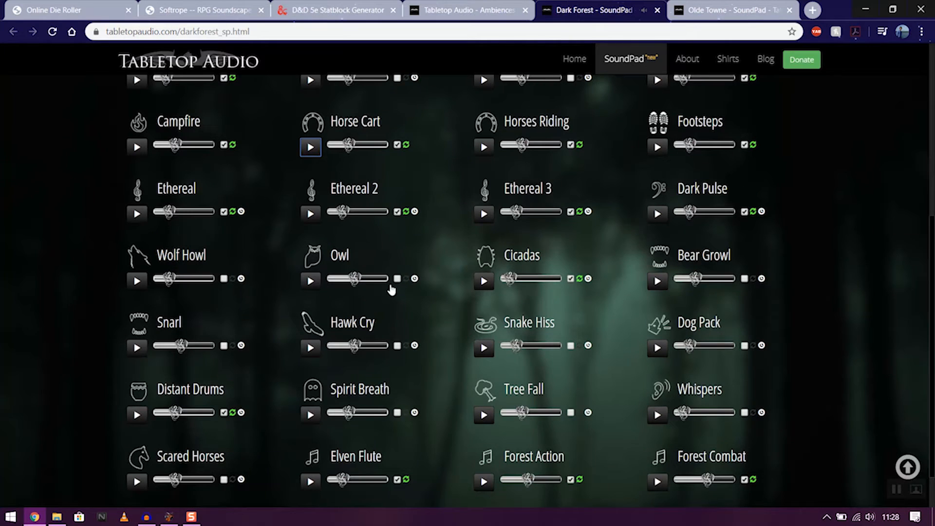
{"action": "left_click", "coordinate": [414, 279]}
{"action": "left_click", "coordinate": [369, 282]}
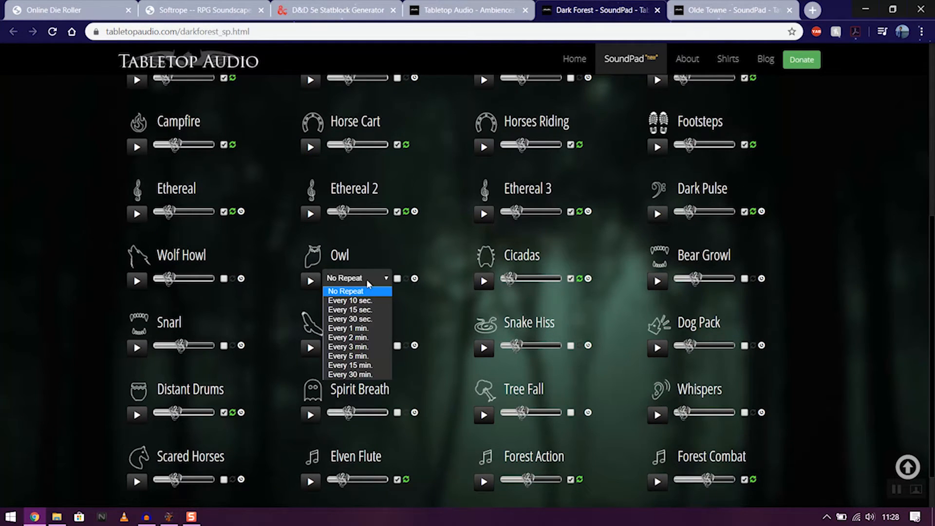
{"action": "left_click", "coordinate": [362, 336]}
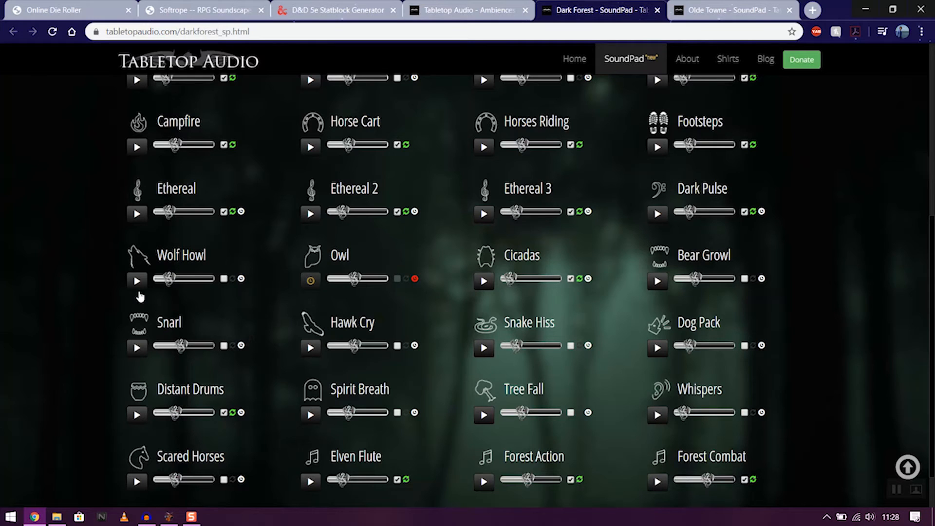
{"action": "left_click", "coordinate": [241, 278]}
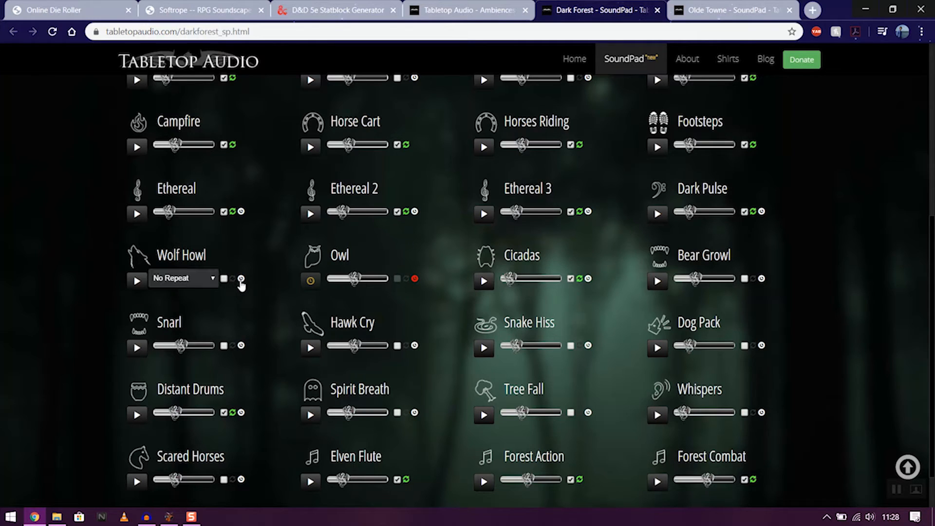
{"action": "left_click", "coordinate": [197, 280]}
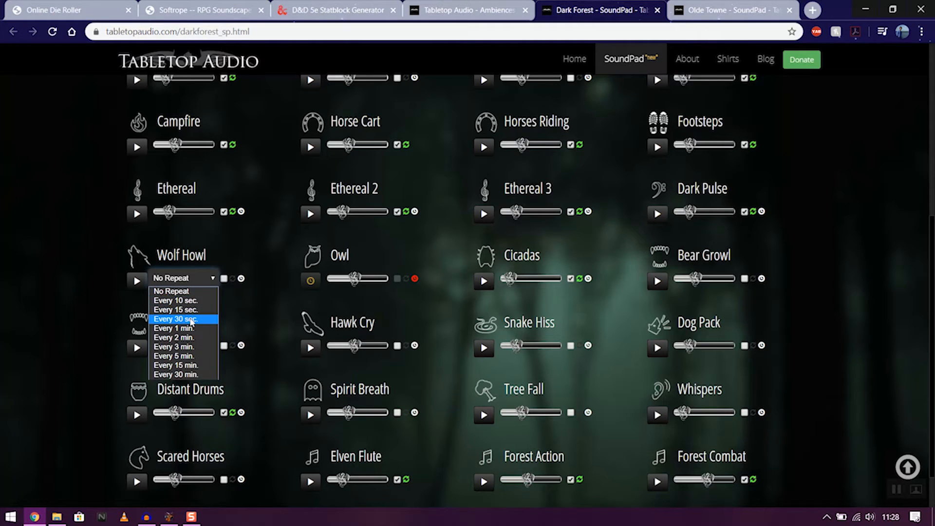
{"action": "left_click", "coordinate": [190, 319]}
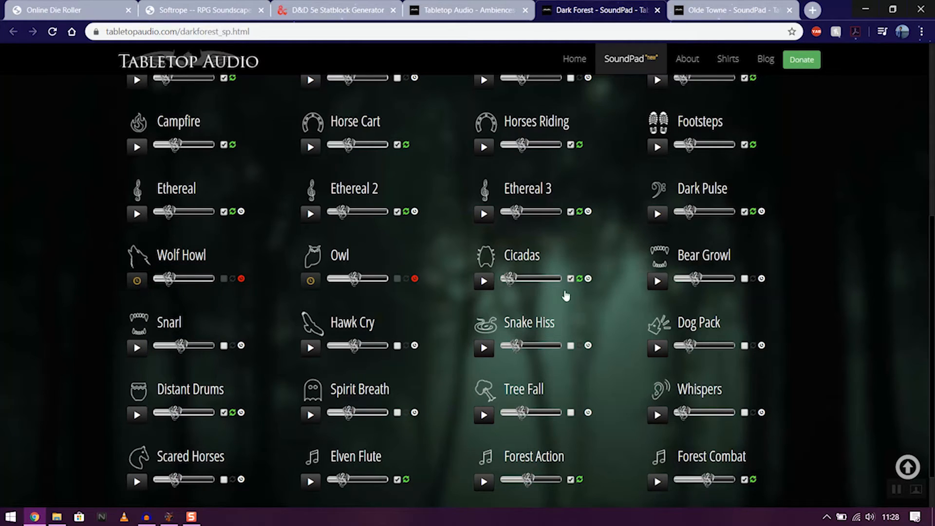
Preview the Forest Action and Elven Flute music one after the other, stopping each track
{"action": "scroll", "coordinate": [584, 344], "scroll_direction": "up", "scroll_amount": 4}
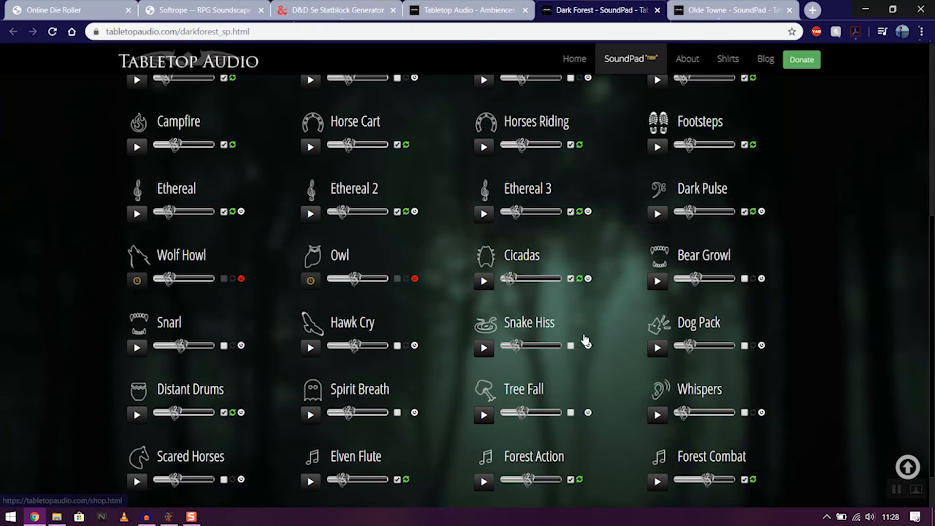
{"action": "scroll", "coordinate": [587, 340], "scroll_direction": "down", "scroll_amount": 5}
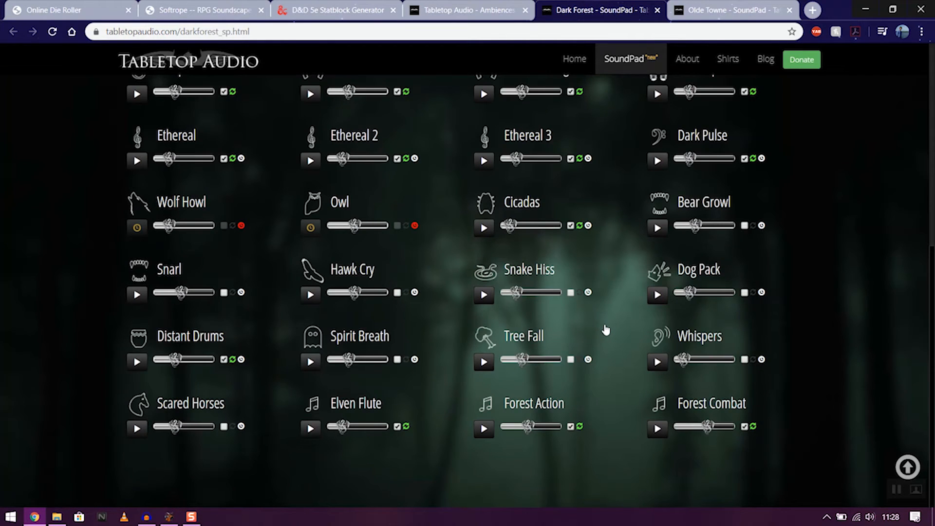
{"action": "left_click", "coordinate": [485, 429]}
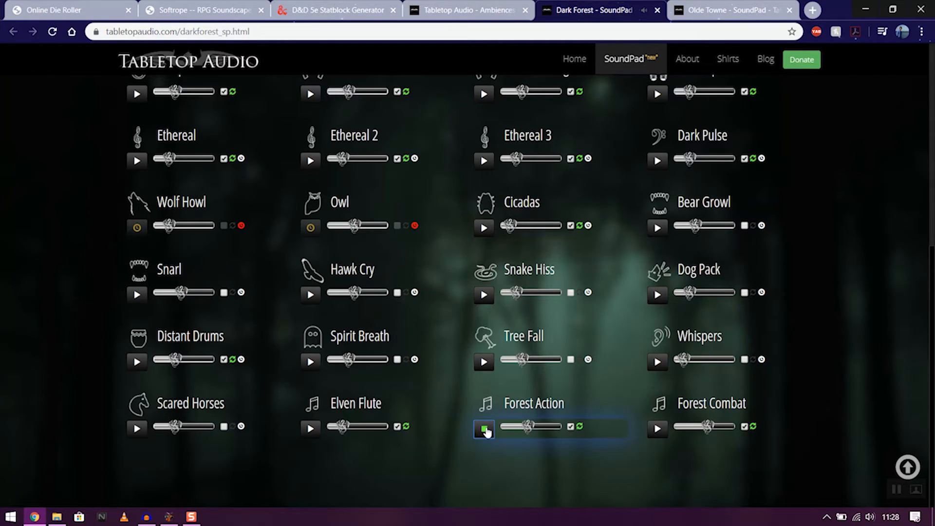
{"action": "left_click", "coordinate": [485, 430]}
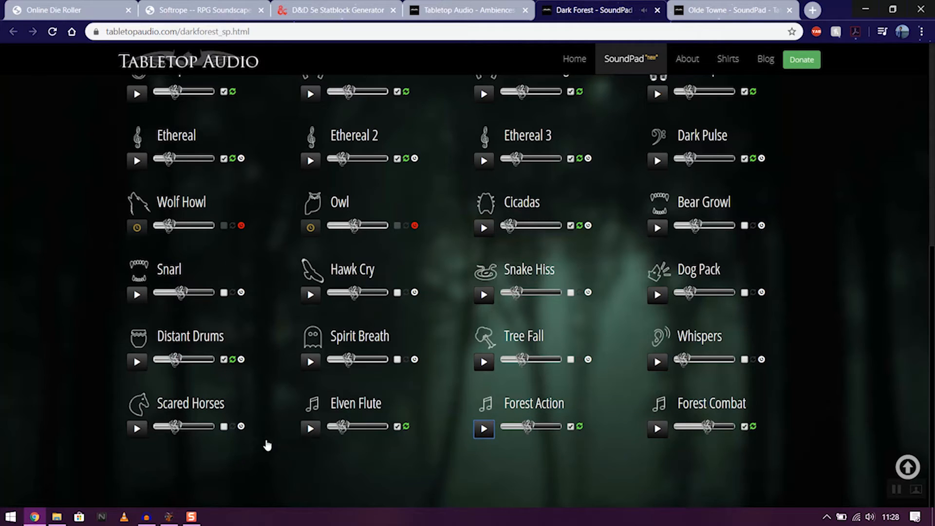
{"action": "left_click", "coordinate": [308, 430]}
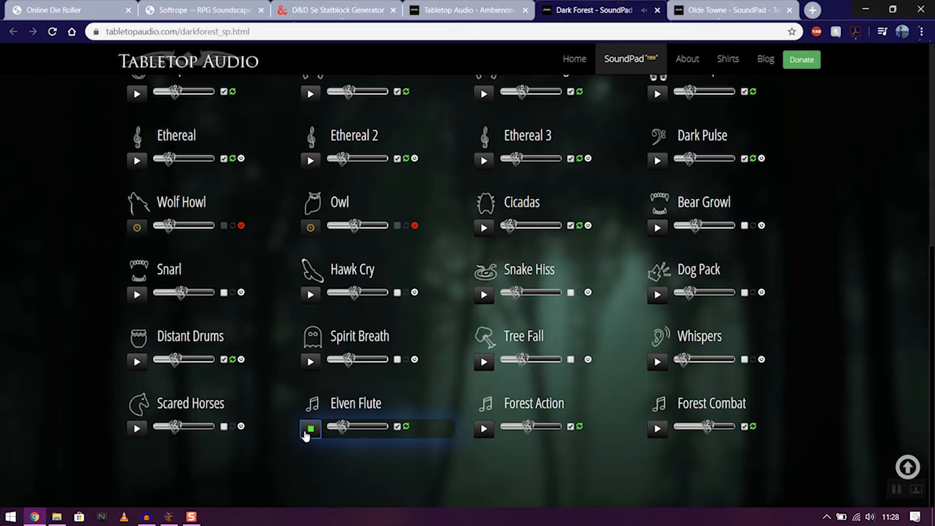
{"action": "left_click", "coordinate": [308, 429]}
{"action": "scroll", "coordinate": [465, 292], "scroll_direction": "up", "scroll_amount": 4}
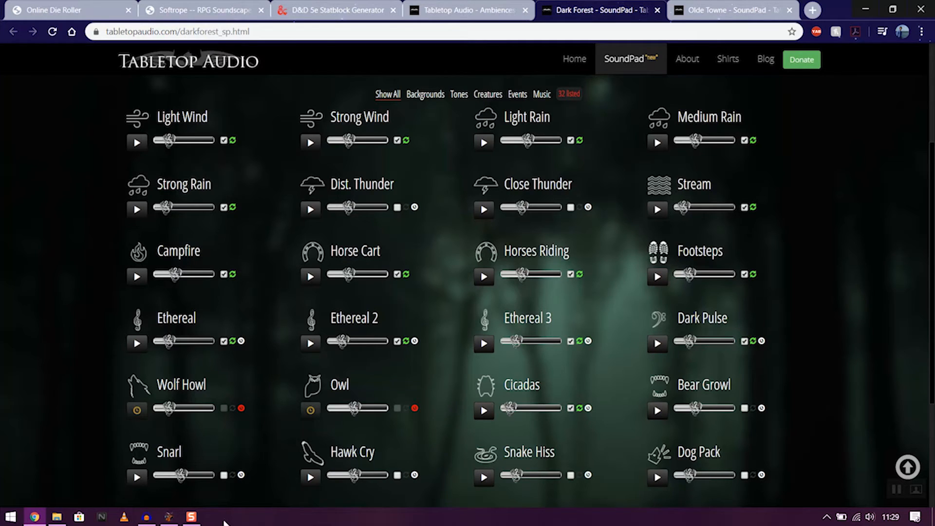
Minimise the browser to reveal the Softrope application and move its window to the middle of the desktop
{"action": "left_click", "coordinate": [870, 7]}
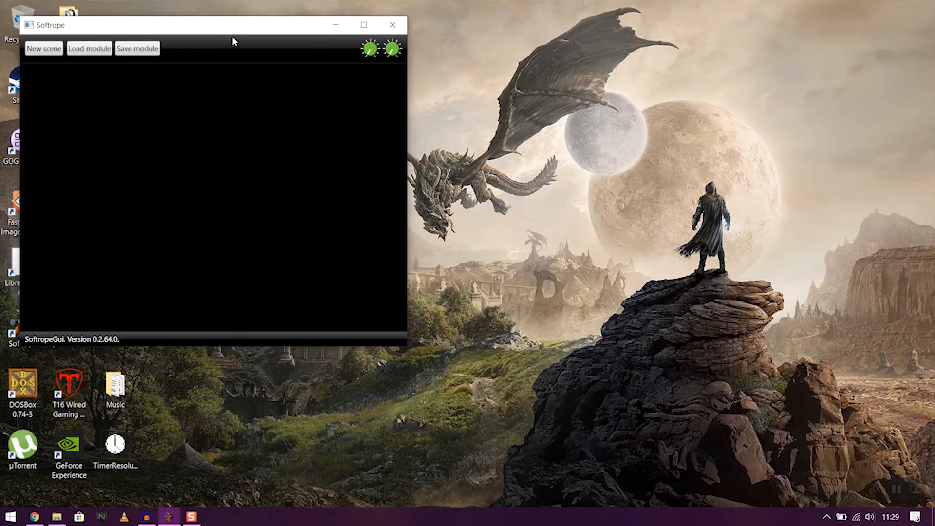
{"action": "left_click_drag", "start_coordinate": [232, 38], "coordinate": [461, 87]}
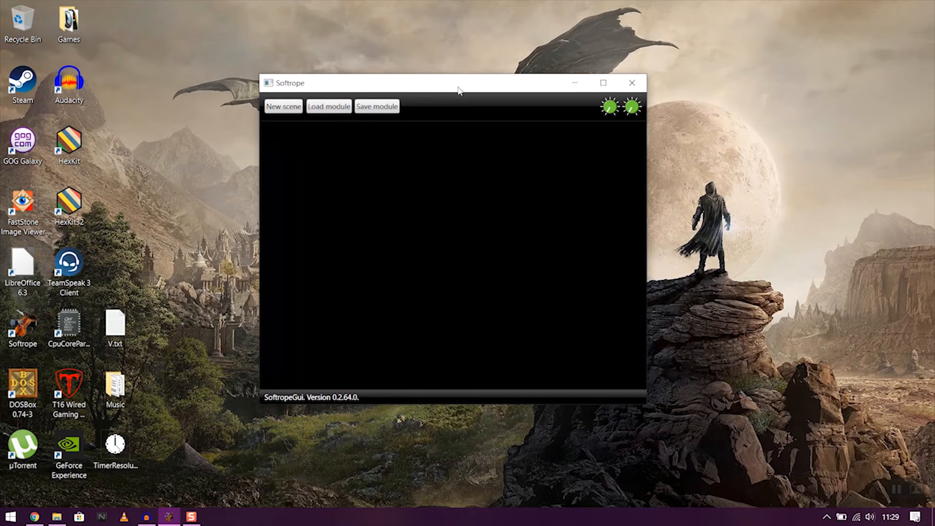
Switch back to the Dark Forest SoundPad in the browser and set Wolf Howl and Owl to No Repeat
{"action": "left_click", "coordinate": [34, 517]}
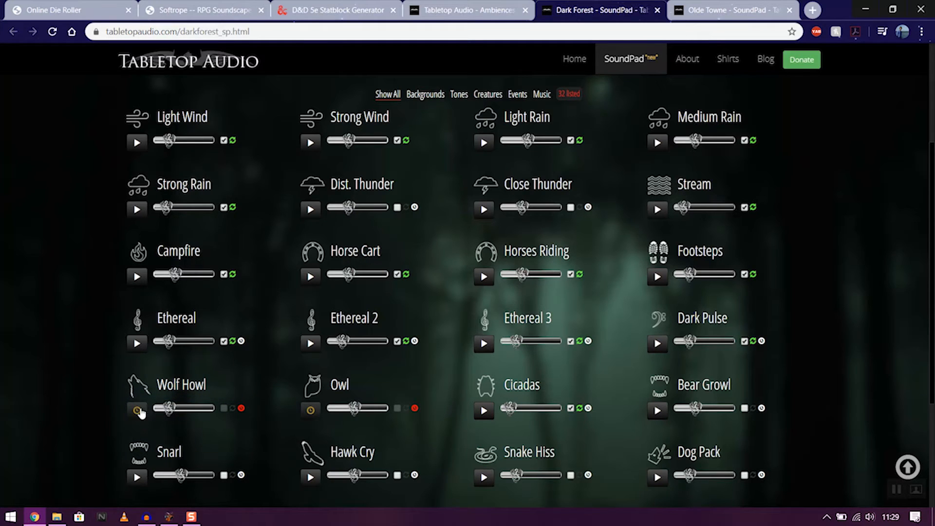
{"action": "left_click", "coordinate": [241, 409]}
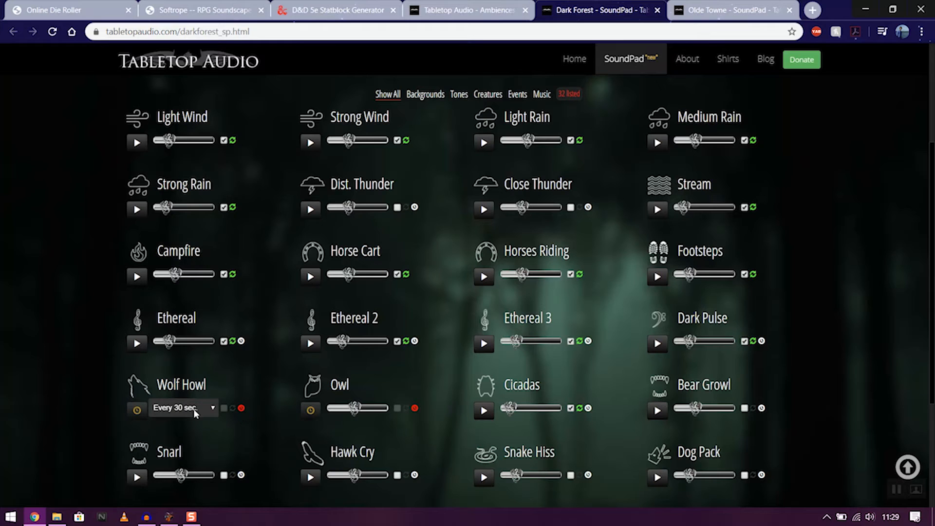
{"action": "left_click", "coordinate": [185, 409]}
{"action": "left_click", "coordinate": [177, 312]}
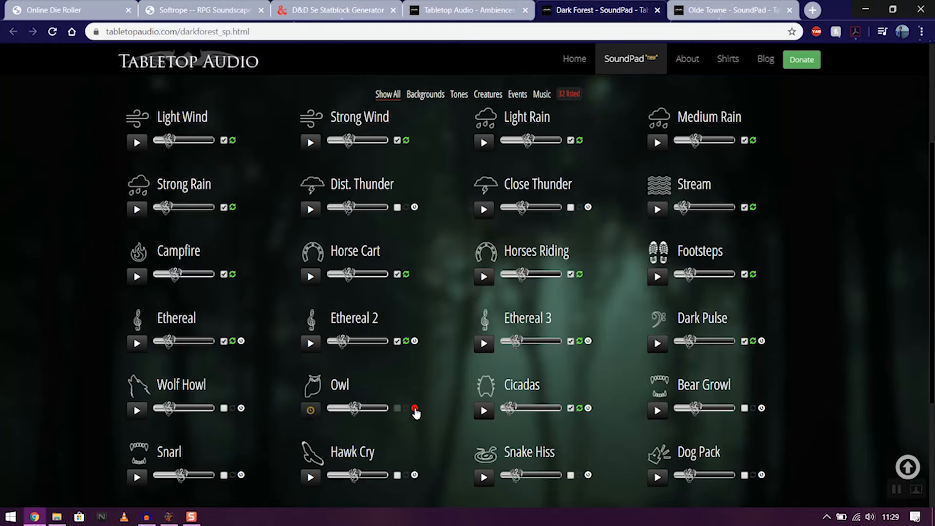
{"action": "left_click", "coordinate": [415, 408]}
{"action": "left_click", "coordinate": [339, 409]}
{"action": "left_click", "coordinate": [345, 309]}
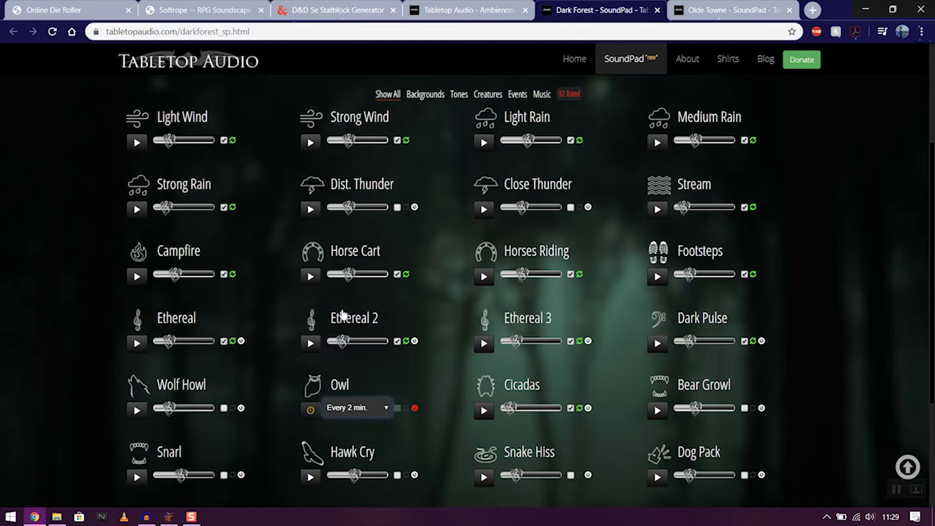
Return to Softrope and load the HOTDQ2.softrope module from the Sounds folder
{"action": "left_click", "coordinate": [866, 9]}
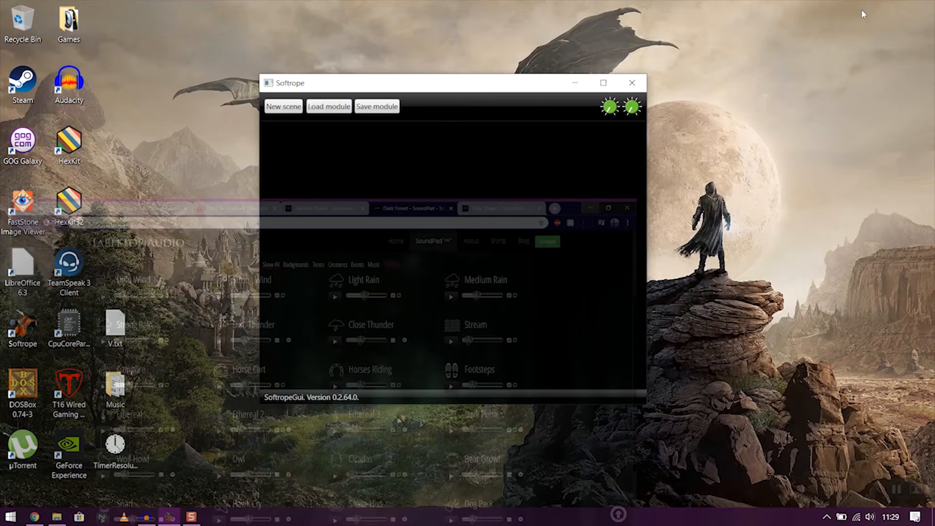
{"action": "left_click", "coordinate": [35, 517]}
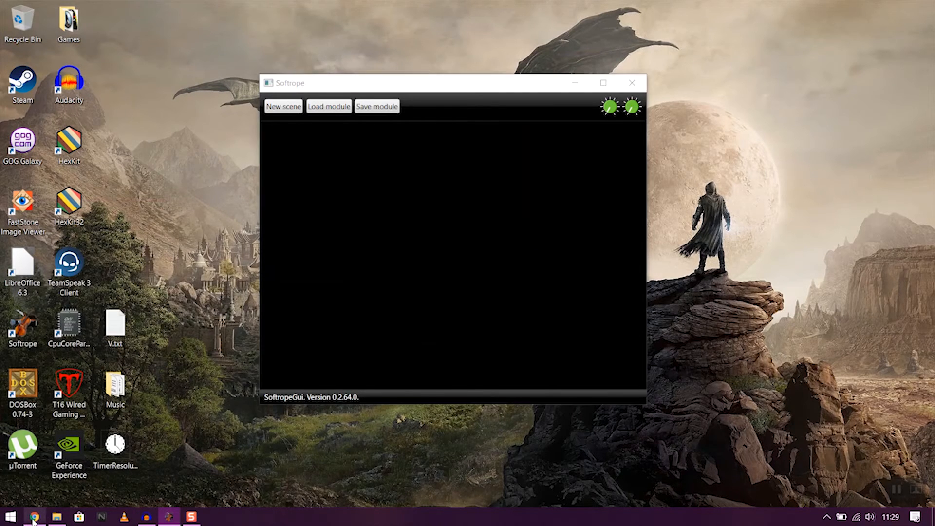
{"action": "left_click", "coordinate": [465, 9]}
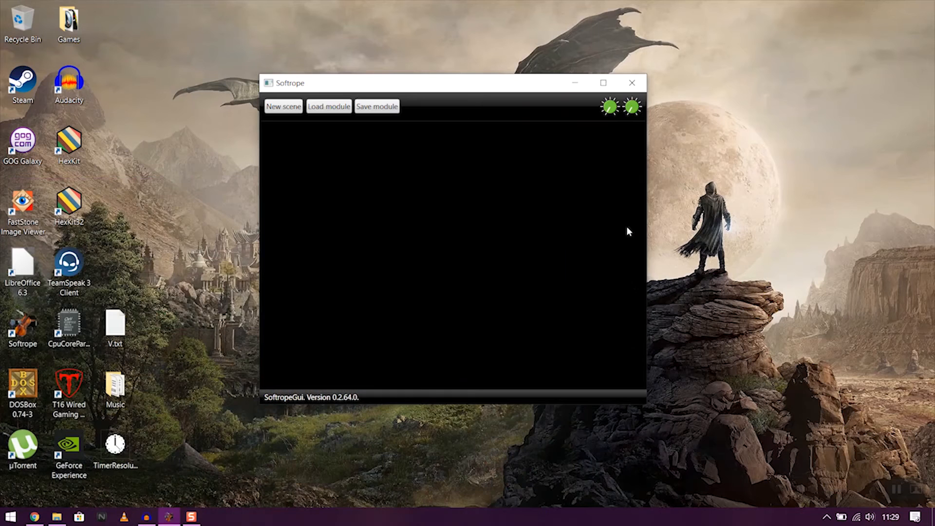
{"action": "left_click", "coordinate": [332, 108]}
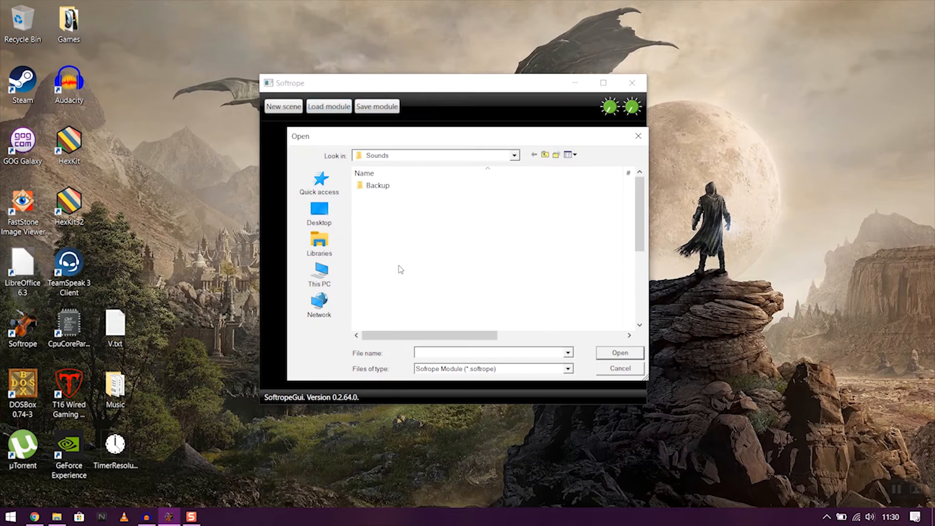
{"action": "scroll", "coordinate": [411, 267], "scroll_direction": "down", "scroll_amount": 2}
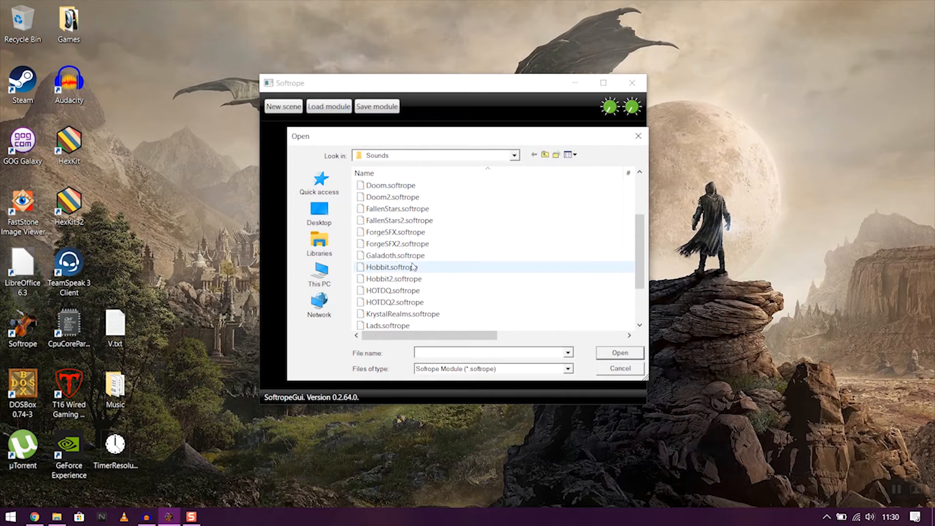
{"action": "scroll", "coordinate": [411, 267], "scroll_direction": "down", "scroll_amount": 2}
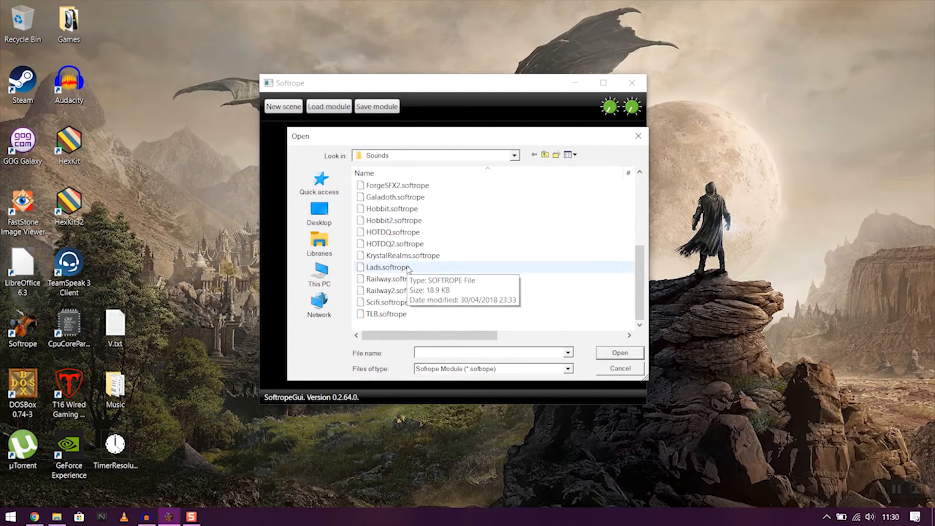
{"action": "double_click", "coordinate": [400, 245]}
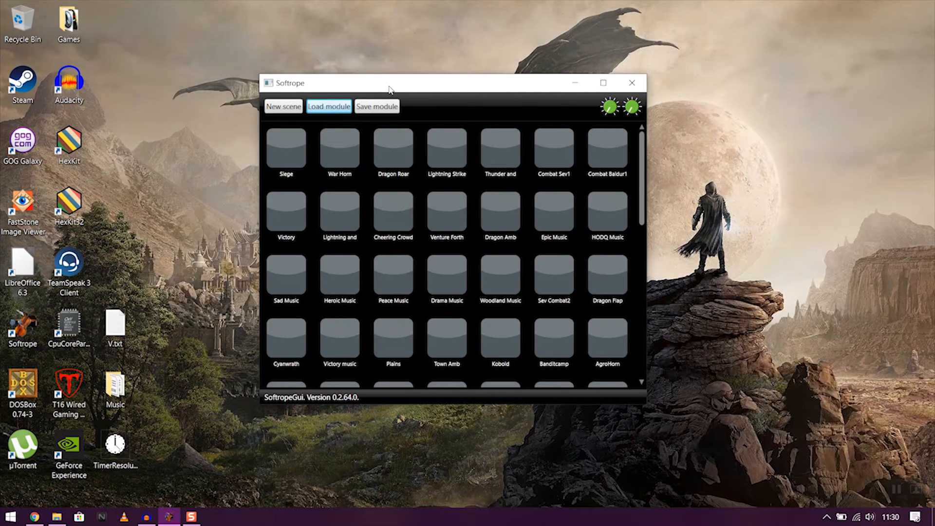
Move the Softrope window towards the upper part of the desktop and enlarge it to show more scenes
{"action": "left_click_drag", "start_coordinate": [393, 91], "coordinate": [294, 33]}
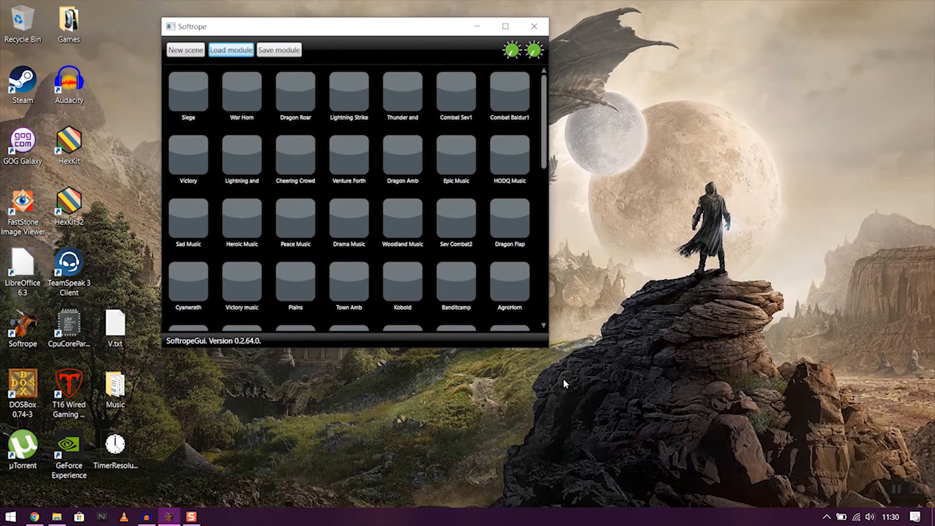
{"action": "left_click_drag", "start_coordinate": [551, 351], "coordinate": [592, 478]}
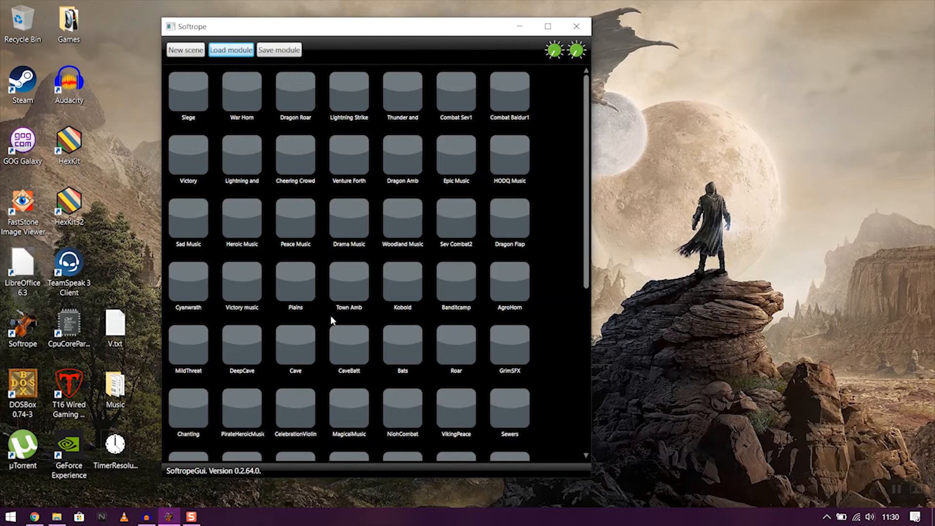
Open the Plains scene in the Scene Editor and inspect the file name of its sound sample
{"action": "left_click", "coordinate": [300, 290]}
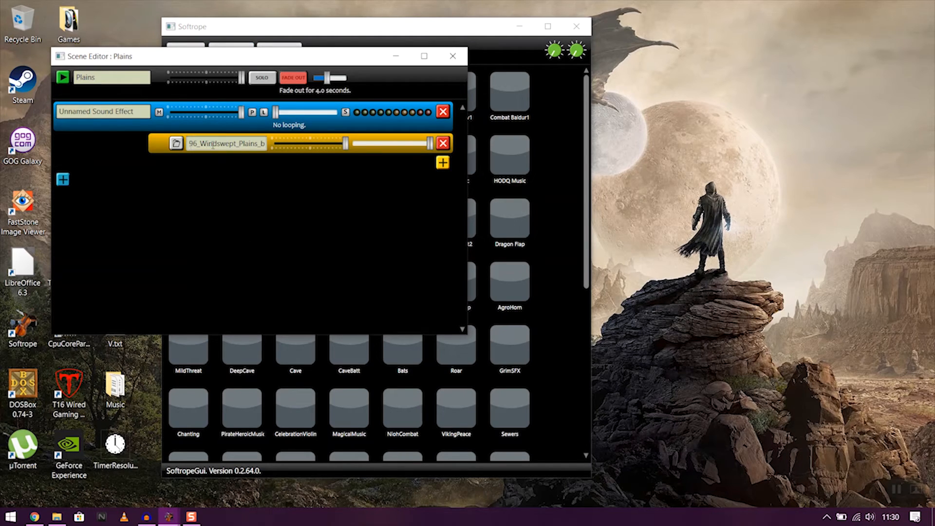
{"action": "mouse_move", "coordinate": [211, 146]}
{"action": "left_mouse_down"}
{"action": "mouse_move", "coordinate": [326, 148]}
{"action": "mouse_move", "coordinate": [221, 145]}
{"action": "left_mouse_up"}
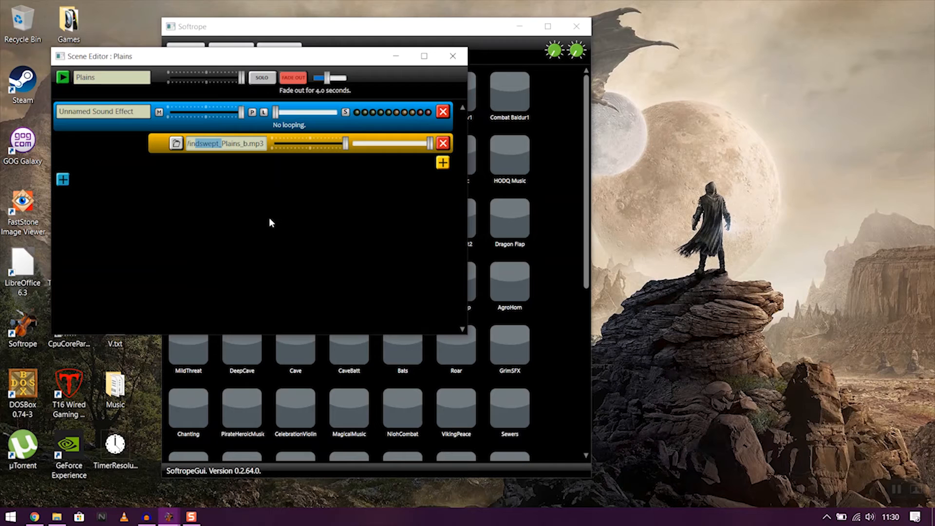
{"action": "left_click", "coordinate": [281, 231]}
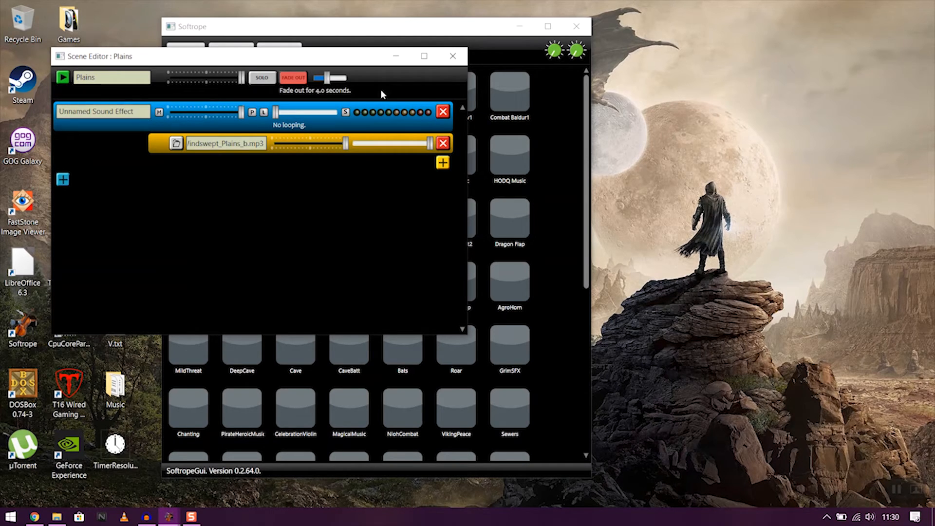
Reopen the Plains scene in the Scene Editor, loop its sound effect with no gap, and lower the scene, effect and sample volumes
{"action": "left_click", "coordinate": [445, 67]}
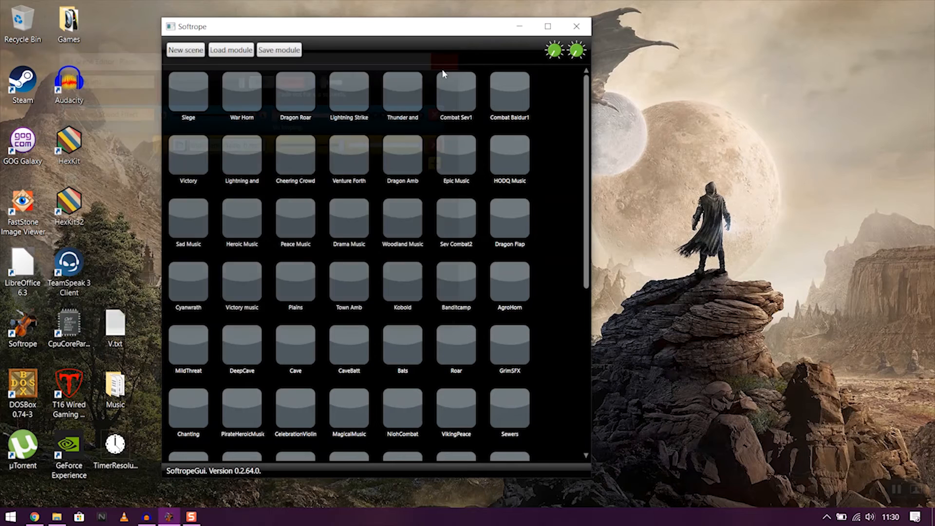
{"action": "right_click", "coordinate": [296, 291]}
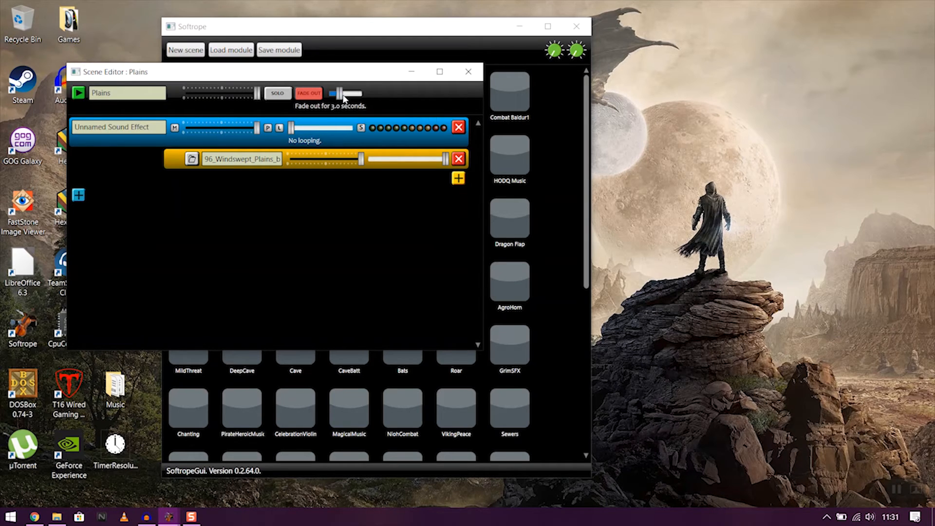
{"action": "left_click", "coordinate": [280, 129]}
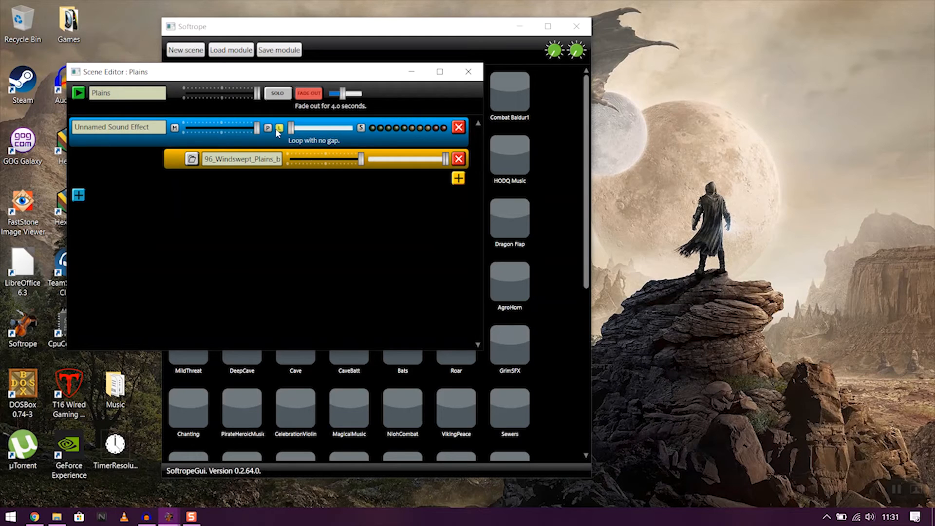
{"action": "left_click", "coordinate": [248, 93]}
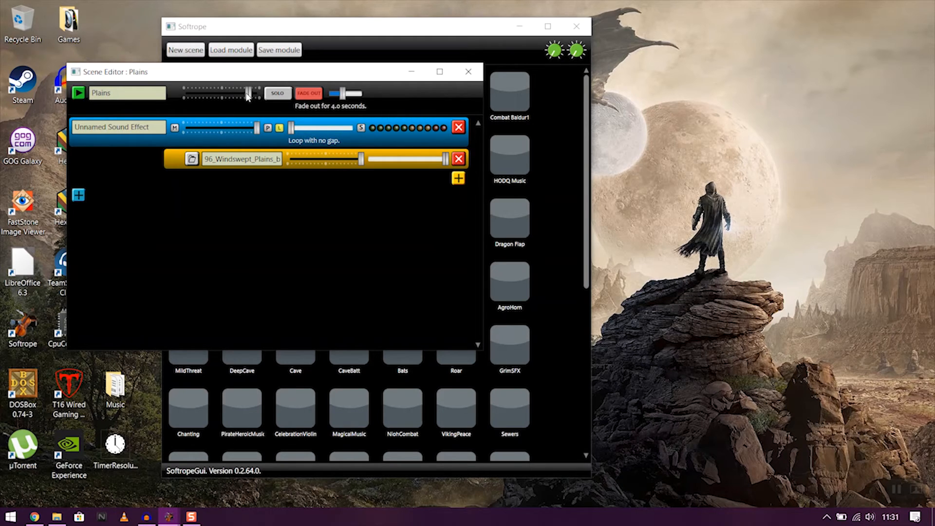
{"action": "left_click", "coordinate": [248, 128]}
{"action": "left_click", "coordinate": [350, 161]}
{"action": "left_click", "coordinate": [468, 72]}
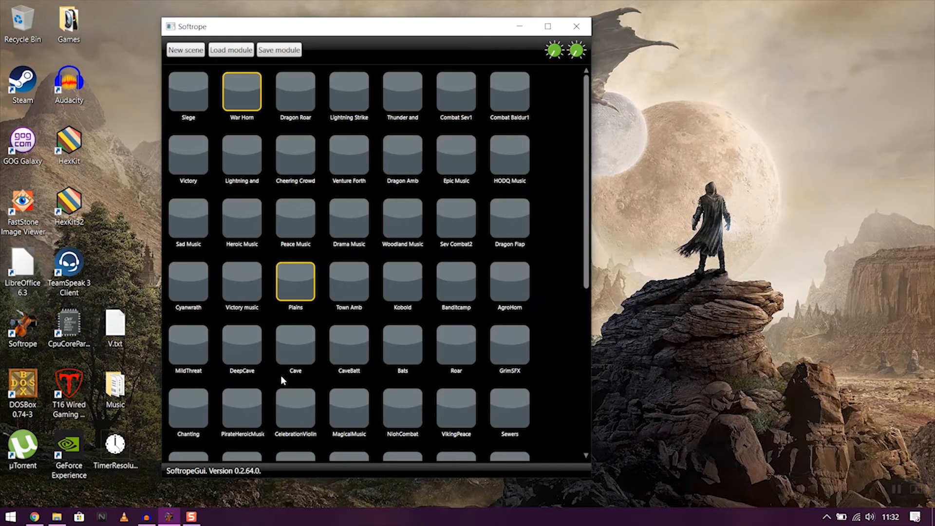
Trigger the MildThreat and War Horn scenes and look through the scenes further down the module
{"action": "left_click", "coordinate": [197, 360]}
{"action": "left_click", "coordinate": [253, 107]}
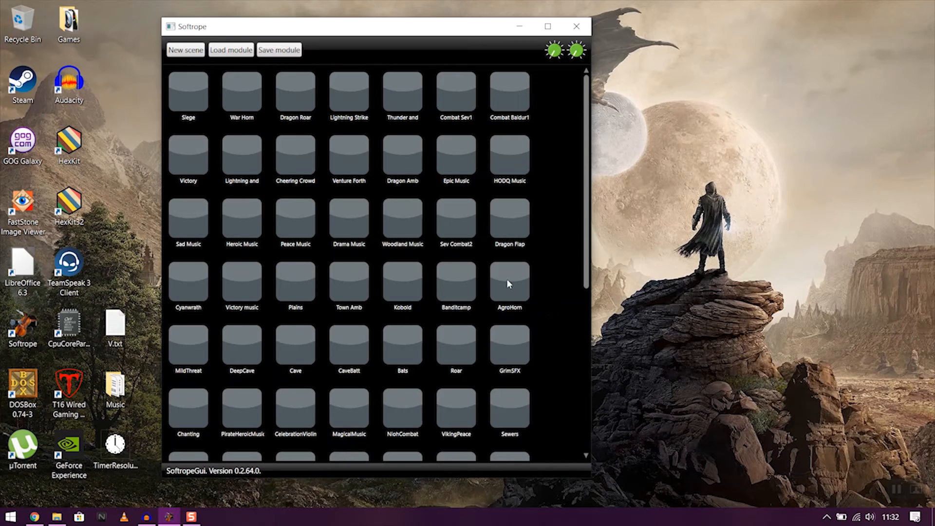
{"action": "scroll", "coordinate": [499, 277], "scroll_direction": "down", "scroll_amount": 3}
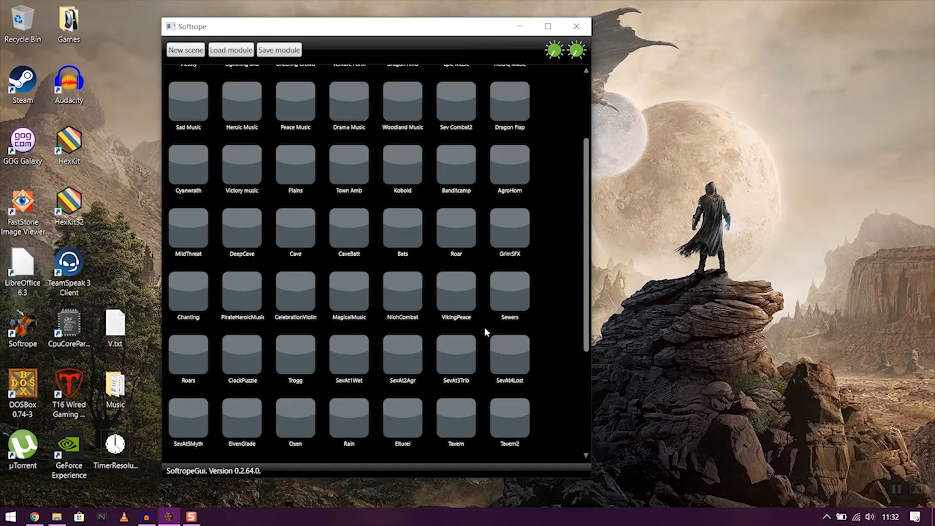
Load the Doom2.softrope module from the Sounds folder
{"action": "left_click", "coordinate": [242, 51]}
{"action": "left_click", "coordinate": [389, 267]}
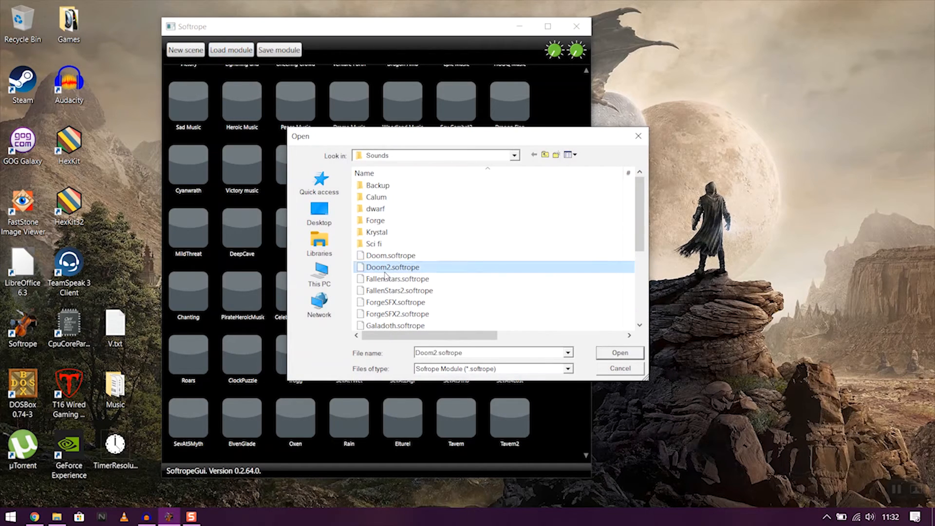
{"action": "left_click", "coordinate": [617, 353]}
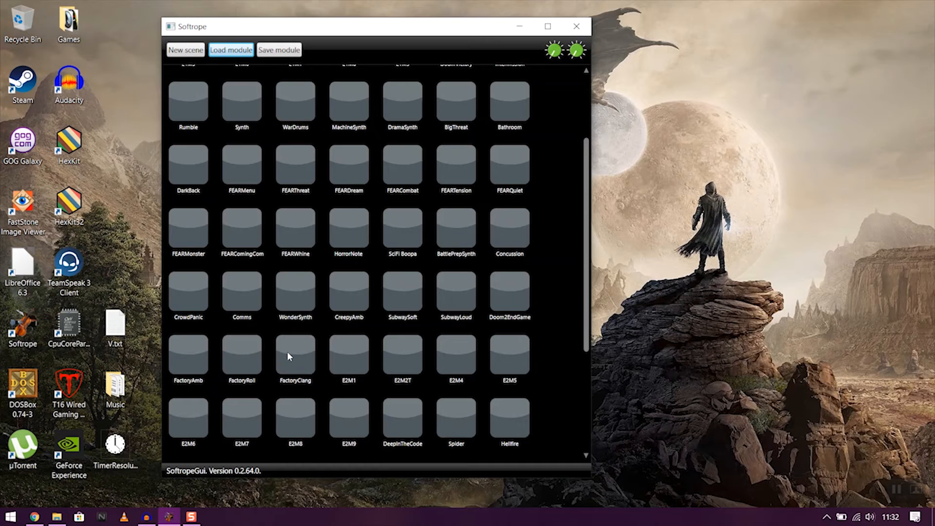
Play the FactoryAmb and FactoryRoll scenes, stop FactoryRoll, and trigger the Rumble and FEARCombat scenes
{"action": "left_click", "coordinate": [184, 360]}
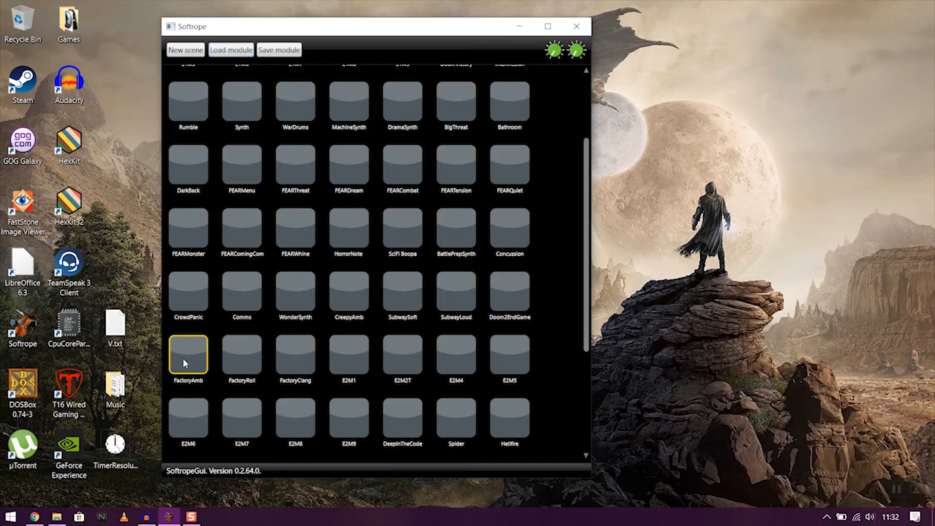
{"action": "left_click", "coordinate": [255, 359]}
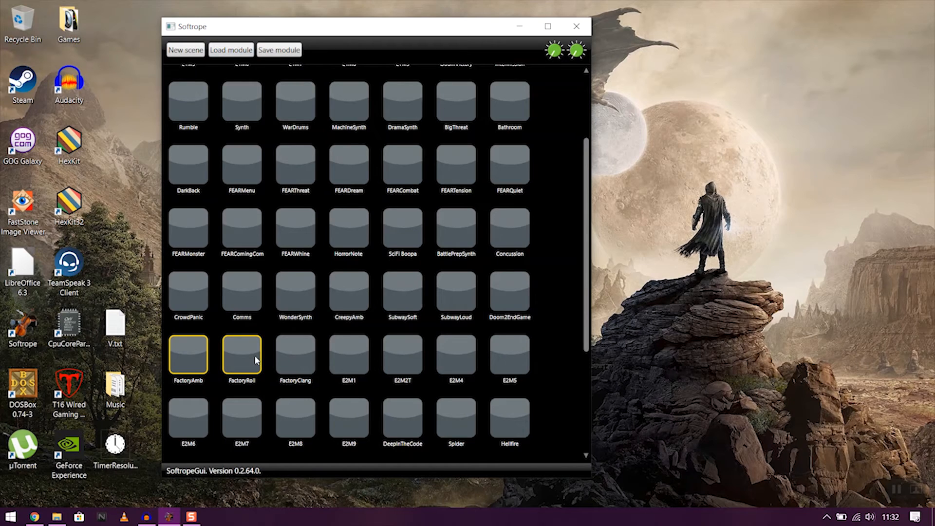
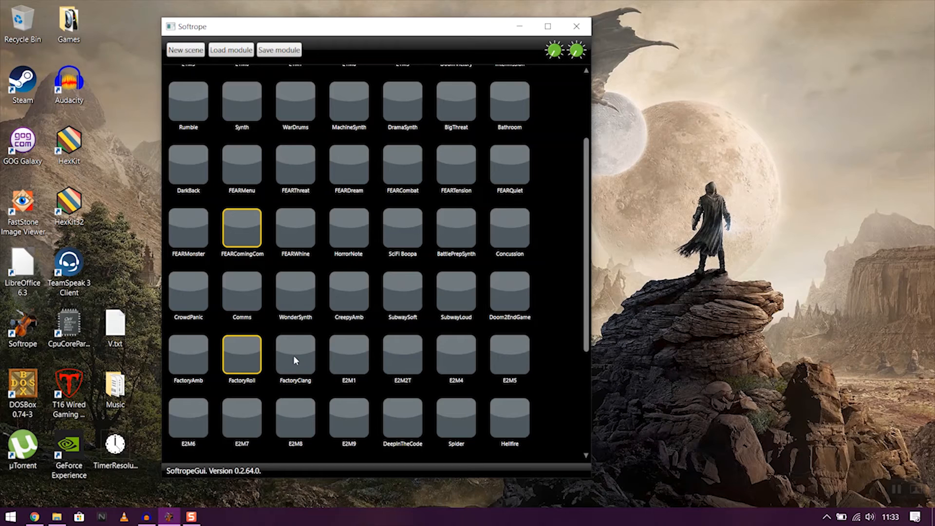
{"action": "left_click", "coordinate": [246, 349]}
{"action": "left_click", "coordinate": [193, 116]}
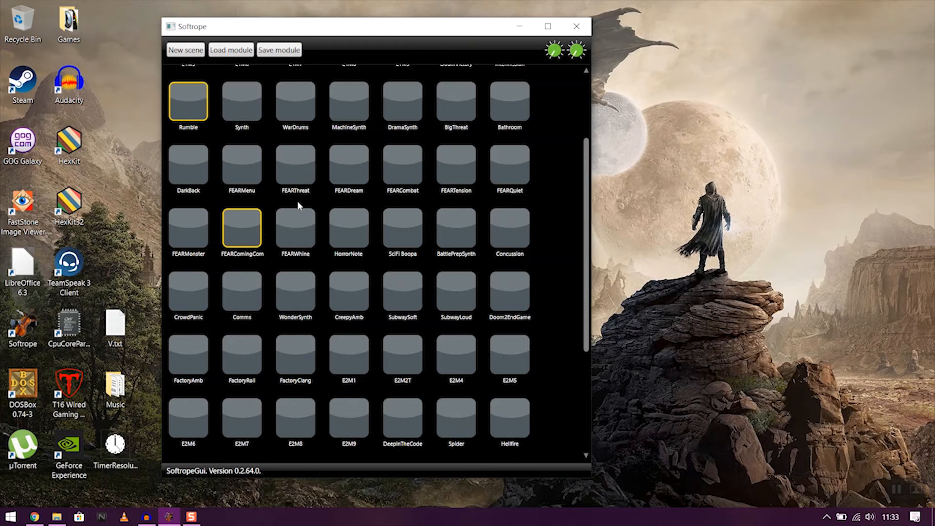
{"action": "left_click", "coordinate": [408, 176]}
Look over the Doom2 scenes and load the HOTDQ.softrope module from the Sounds folder in their place
{"action": "scroll", "coordinate": [252, 200], "scroll_direction": "up", "scroll_amount": 2}
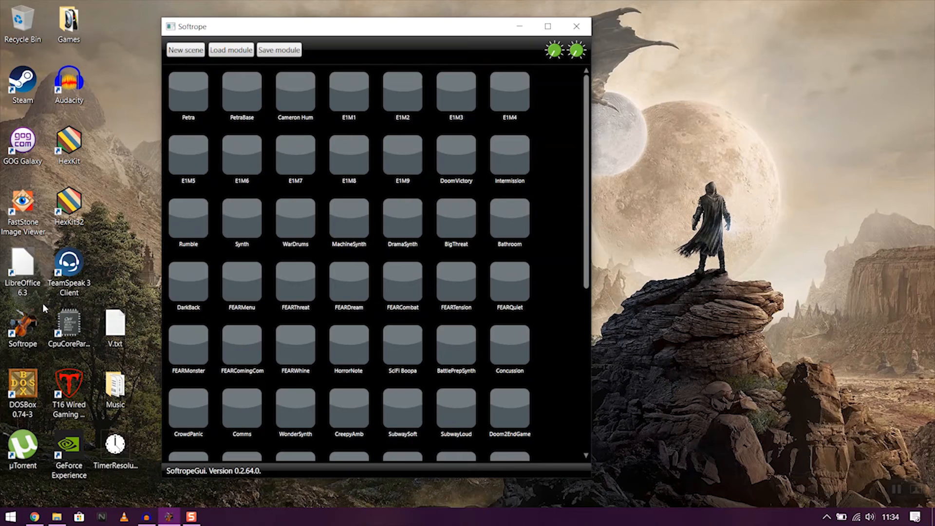
{"action": "scroll", "coordinate": [437, 140], "scroll_direction": "down", "scroll_amount": 6}
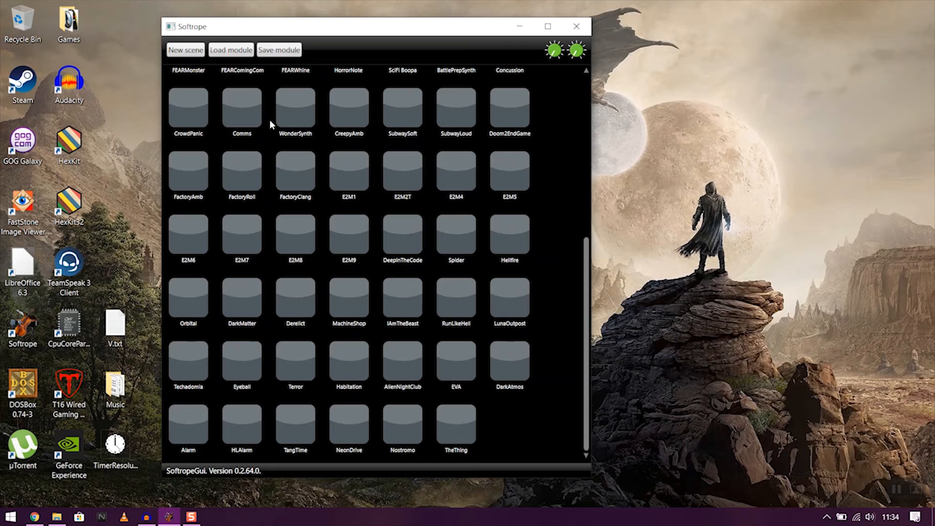
{"action": "left_click", "coordinate": [231, 49]}
{"action": "scroll", "coordinate": [430, 287], "scroll_direction": "down", "scroll_amount": 2}
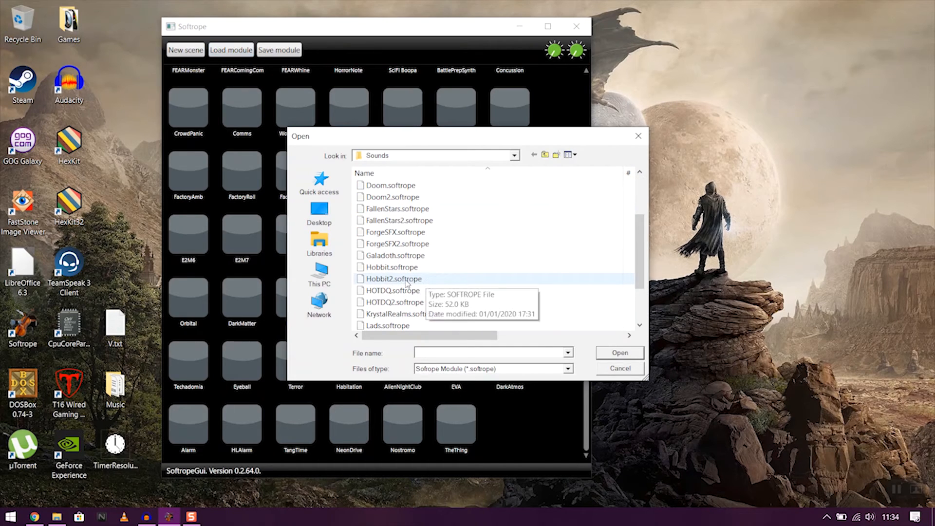
{"action": "double_click", "coordinate": [392, 291]}
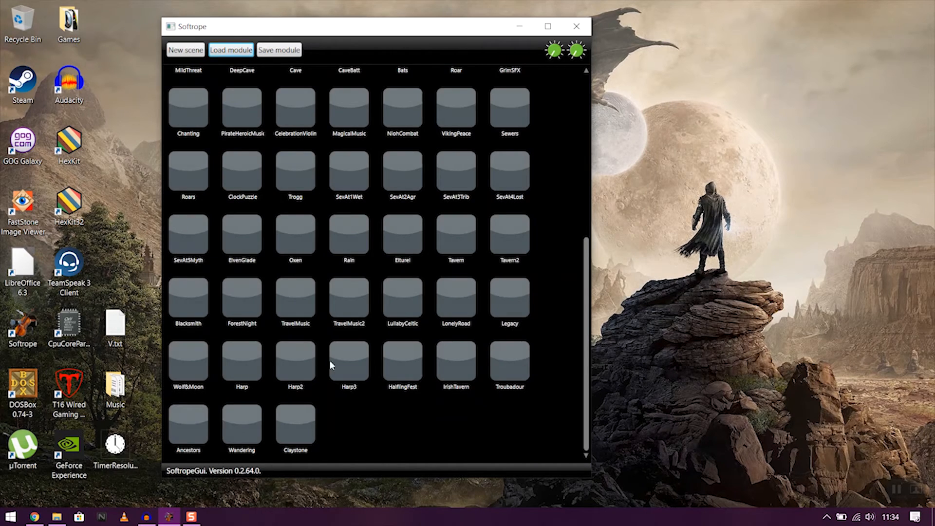
Trigger the TravelMusic scene and examine the full range of music and ambience scenes in the HOTDQ module
{"action": "left_click", "coordinate": [299, 308]}
{"action": "scroll", "coordinate": [451, 399], "scroll_direction": "up", "scroll_amount": 5}
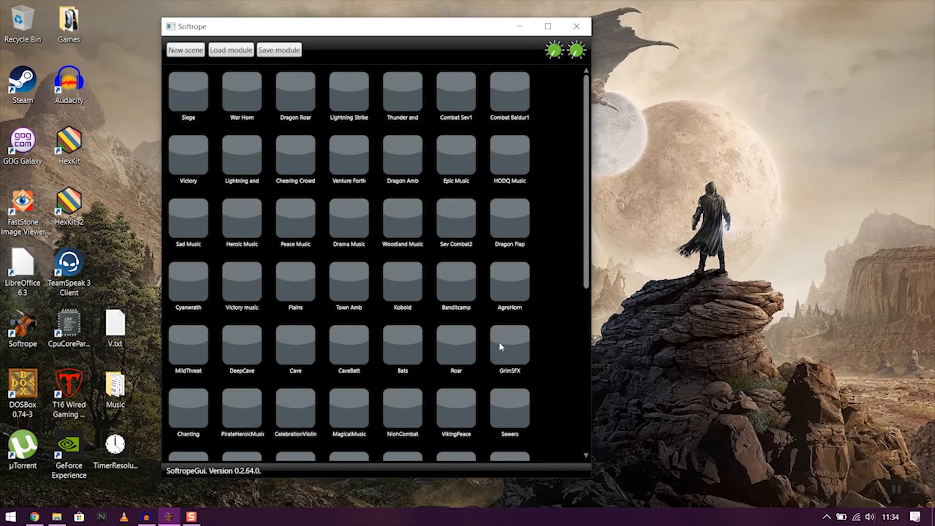
{"action": "scroll", "coordinate": [502, 341], "scroll_direction": "down", "scroll_amount": 3}
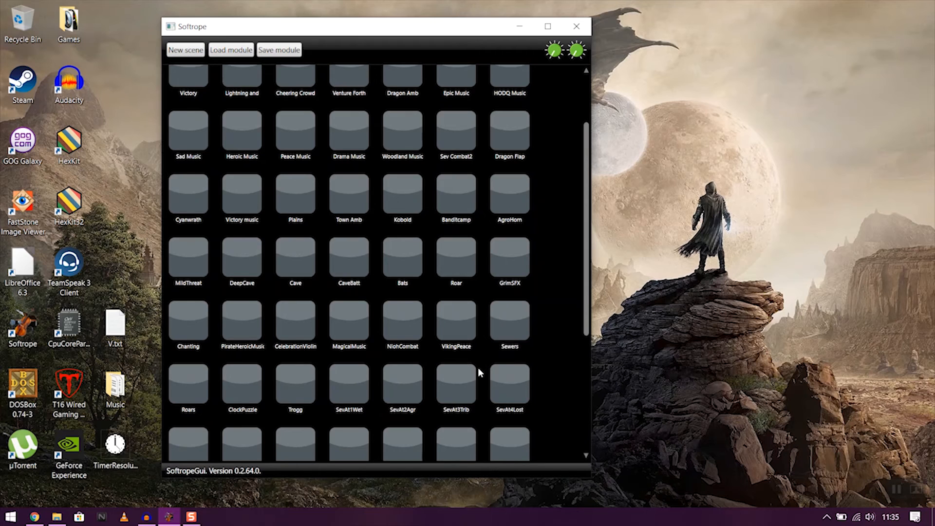
{"action": "scroll", "coordinate": [479, 360], "scroll_direction": "down", "scroll_amount": 2}
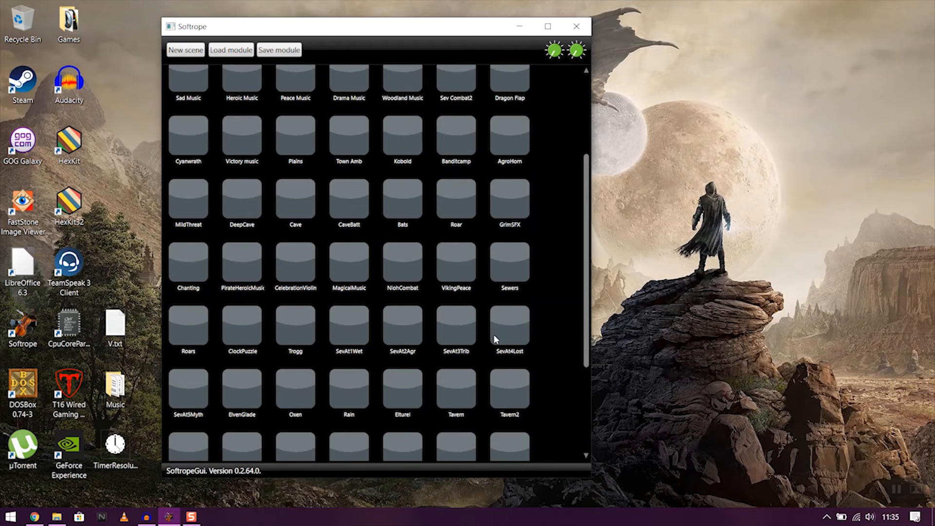
{"action": "scroll", "coordinate": [403, 382], "scroll_direction": "down", "scroll_amount": 1}
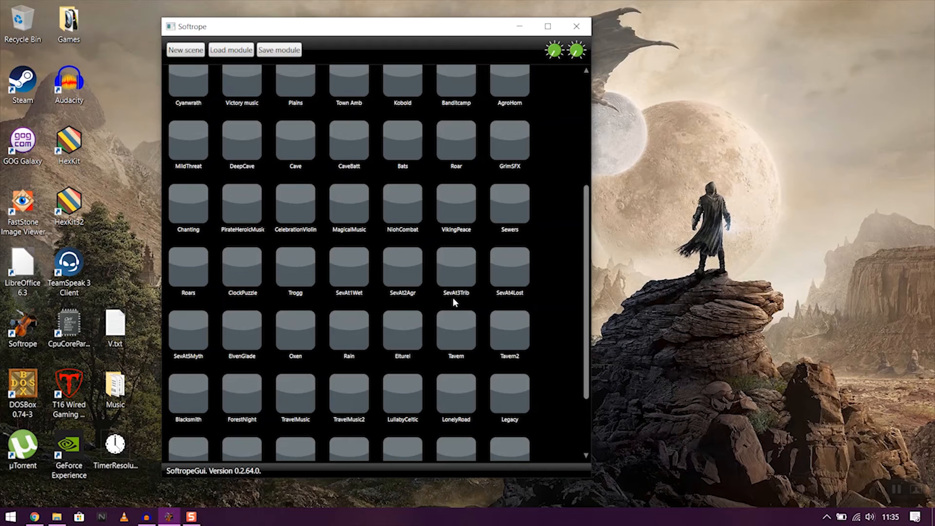
{"action": "scroll", "coordinate": [451, 225], "scroll_direction": "down", "scroll_amount": 2}
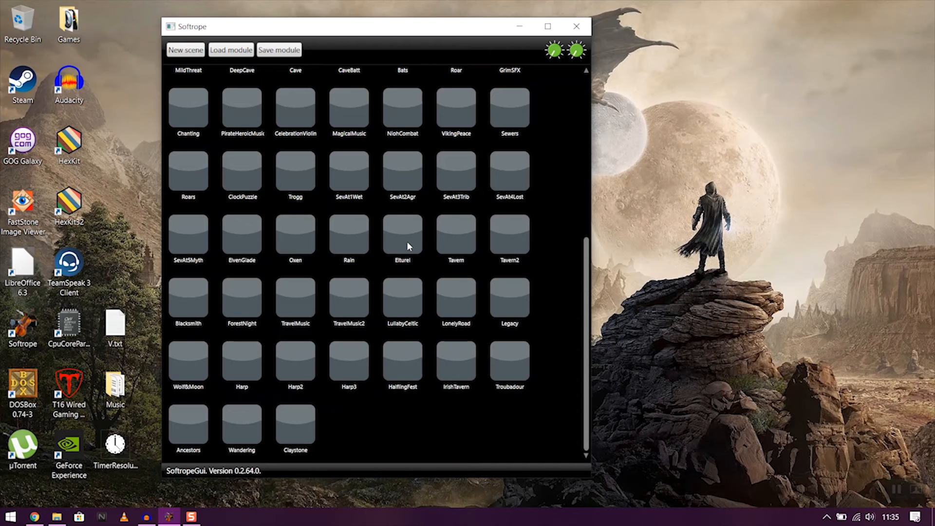
{"action": "scroll", "coordinate": [408, 243], "scroll_direction": "up", "scroll_amount": 3}
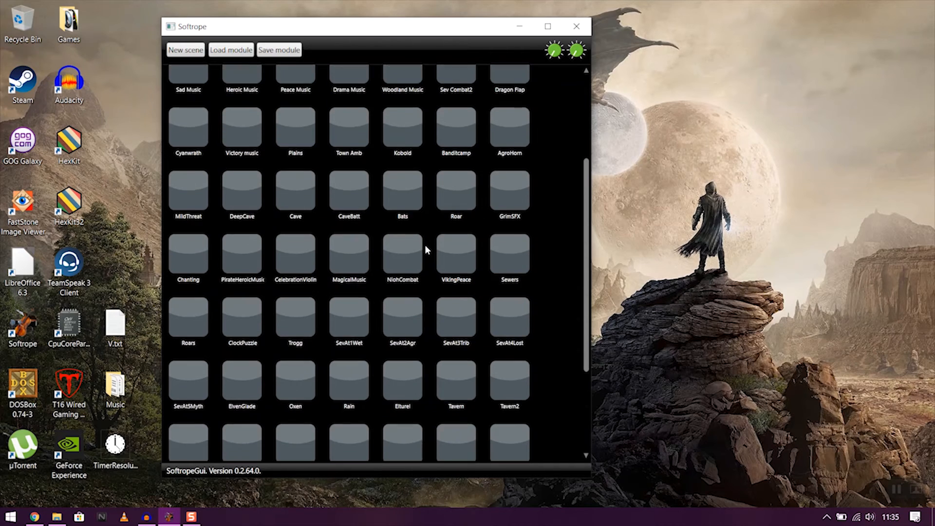
{"action": "scroll", "coordinate": [480, 274], "scroll_direction": "down", "scroll_amount": 2}
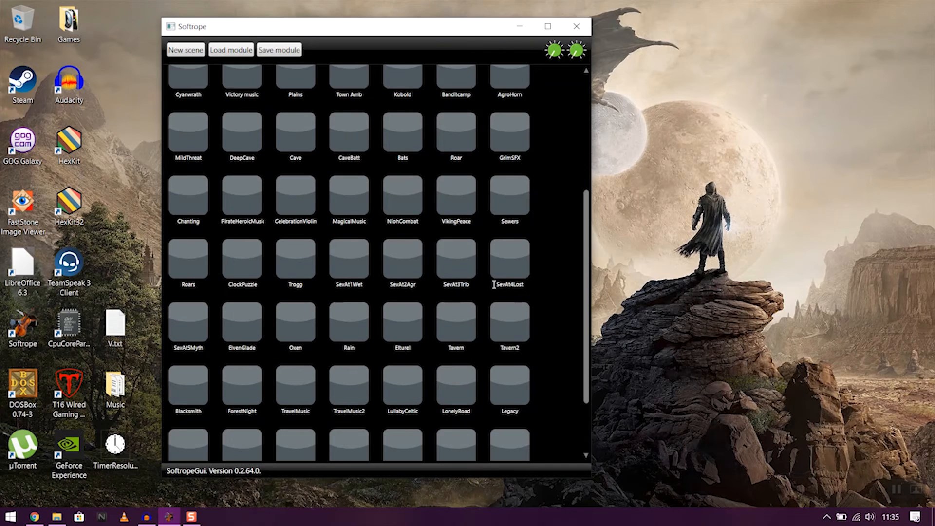
{"action": "scroll", "coordinate": [476, 297], "scroll_direction": "down", "scroll_amount": 1}
{"action": "scroll", "coordinate": [475, 303], "scroll_direction": "down", "scroll_amount": 1}
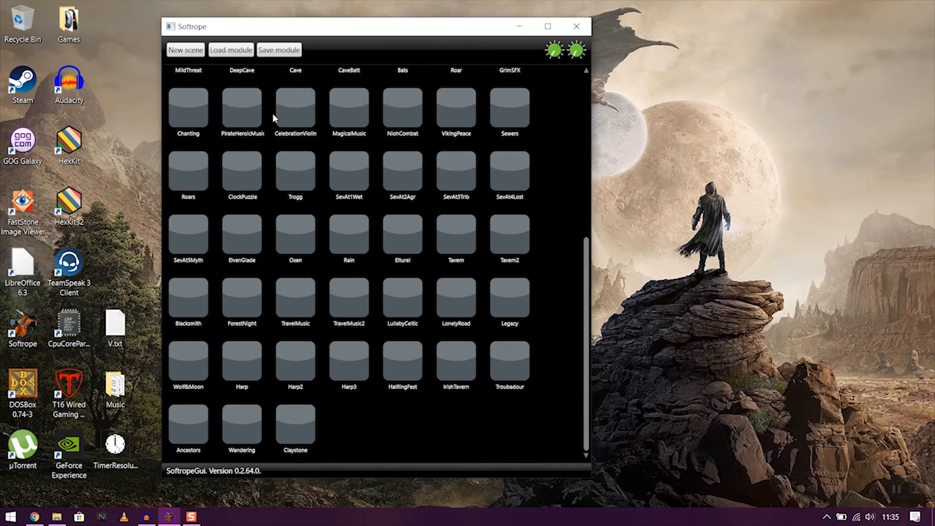
Add a new scene to the end of the module and name it Test1
{"action": "left_click", "coordinate": [184, 50]}
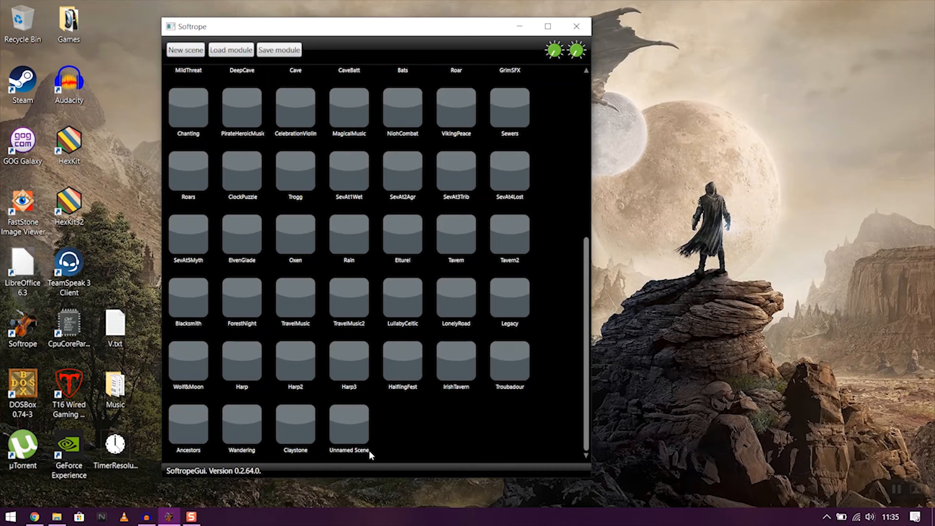
{"action": "key", "text": "BackSpace"}
{"action": "key", "text": "BackSpace"}
{"action": "key", "text": "BackSpace"}
{"action": "key", "text": "BackSpace"}
{"action": "key", "text": "BackSpace"}
{"action": "key", "text": "BackSpace"}
Open the Test1 scene in the Scene Editor and load 129_Weirder_Things_2.mp3 as its sound sample
{"action": "right_click", "coordinate": [354, 439]}
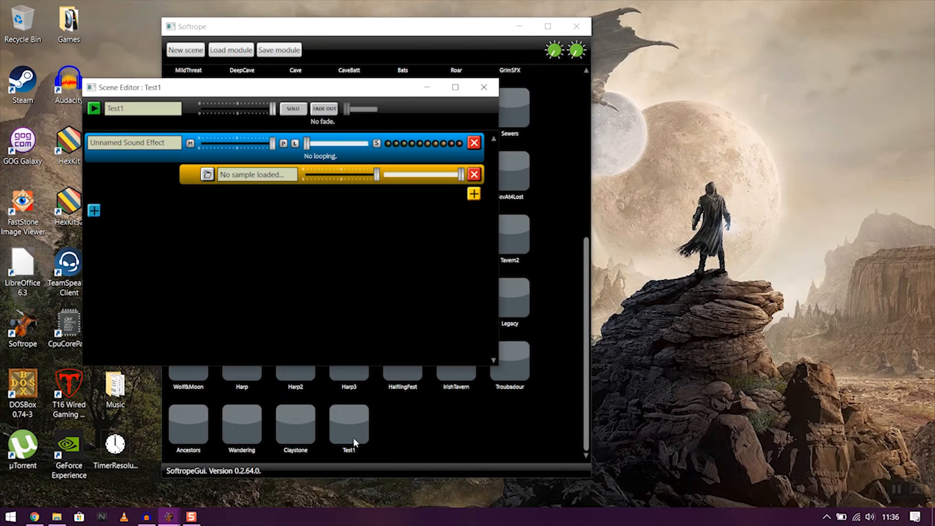
{"action": "left_click", "coordinate": [207, 175]}
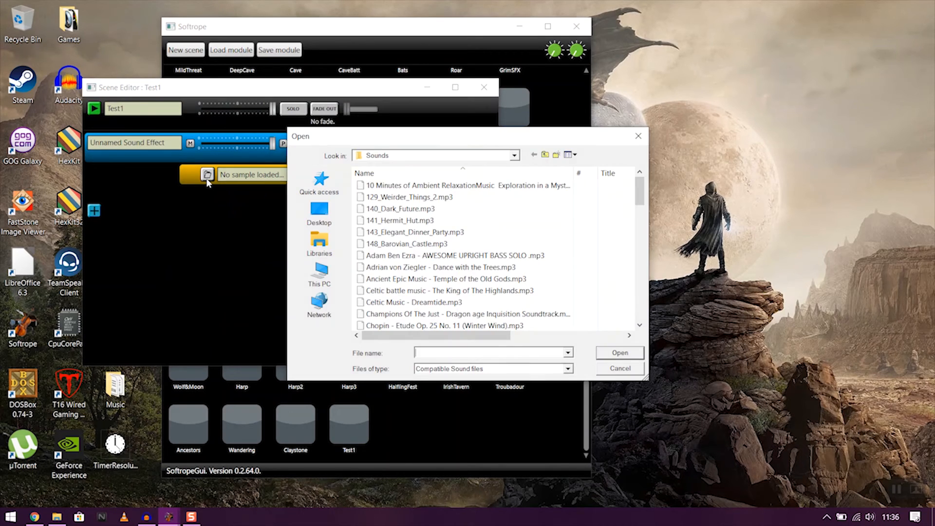
{"action": "scroll", "coordinate": [502, 236], "scroll_direction": "down", "scroll_amount": 2}
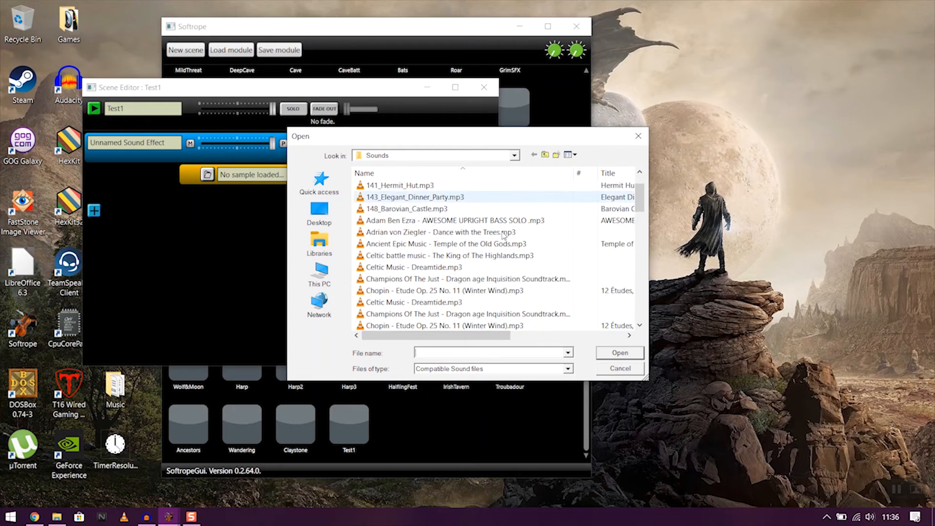
{"action": "scroll", "coordinate": [504, 235], "scroll_direction": "up", "scroll_amount": 2}
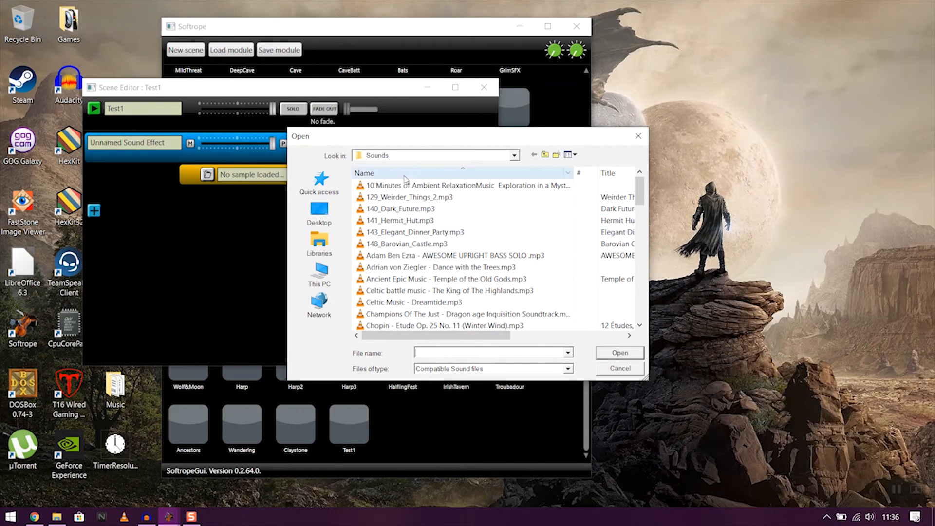
{"action": "left_click", "coordinate": [396, 197]}
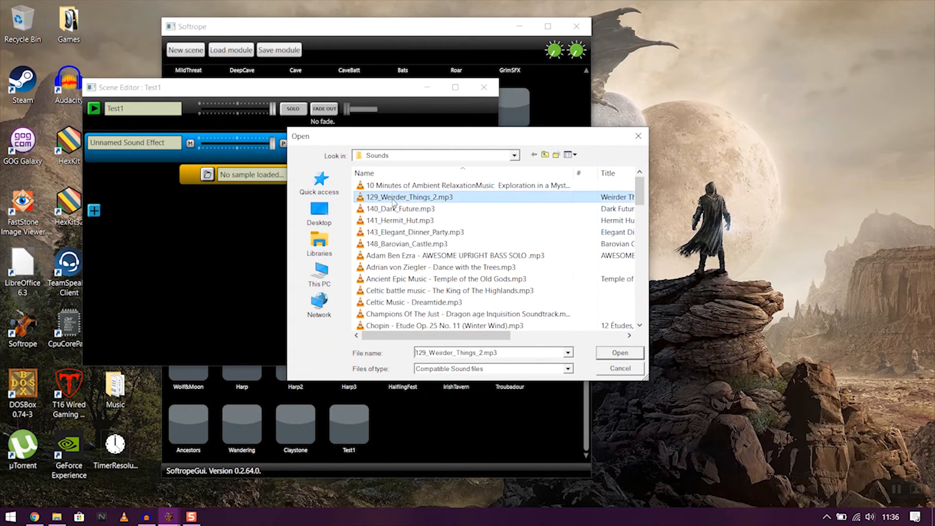
{"action": "left_click", "coordinate": [619, 353]}
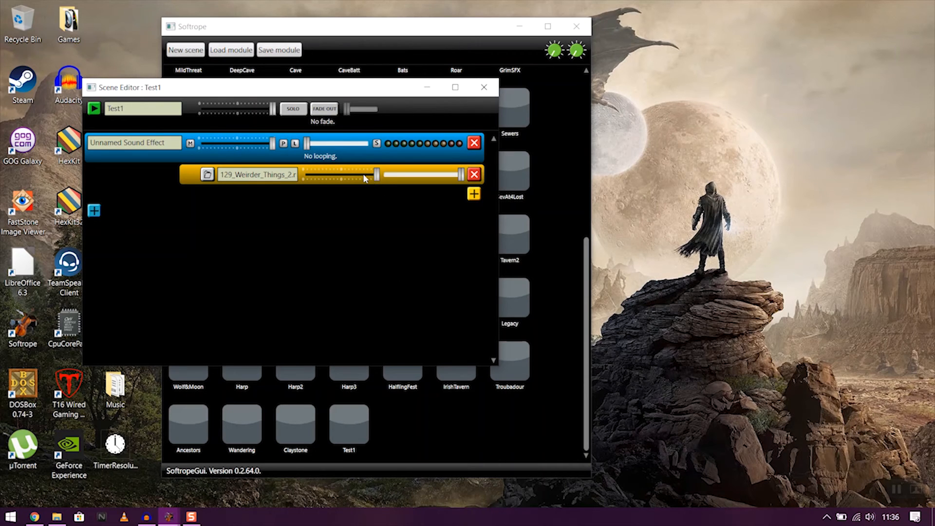
Lower the sample, sound effect and overall scene volumes of Test1 to about three quarters
{"action": "left_click", "coordinate": [360, 175]}
{"action": "left_click", "coordinate": [254, 143]}
{"action": "left_click", "coordinate": [256, 109]}
Loop the Test1 sound effect with no gap, set the scene to fade out for 3.0 seconds, and close the Scene Editor
{"action": "left_click", "coordinate": [295, 143]}
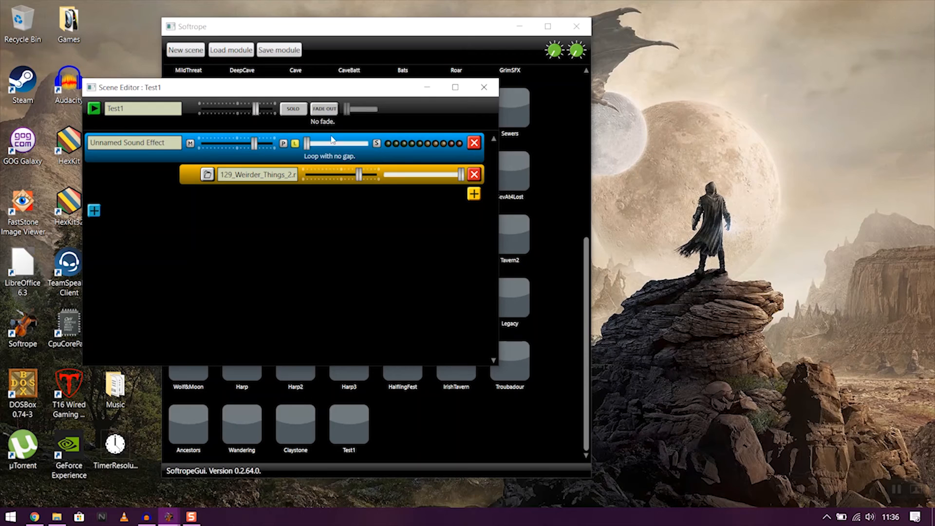
{"action": "left_click", "coordinate": [328, 110]}
{"action": "left_click_drag", "start_coordinate": [347, 109], "coordinate": [362, 114]}
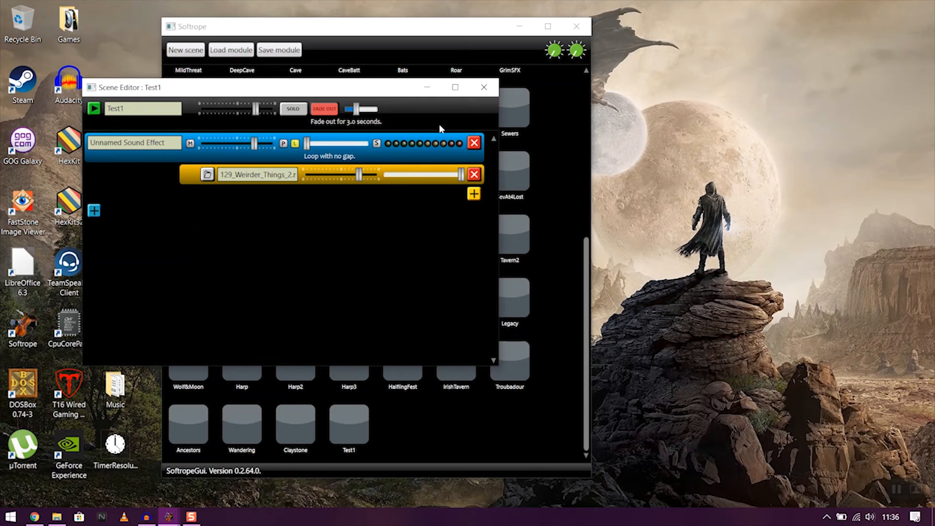
{"action": "left_click", "coordinate": [484, 89]}
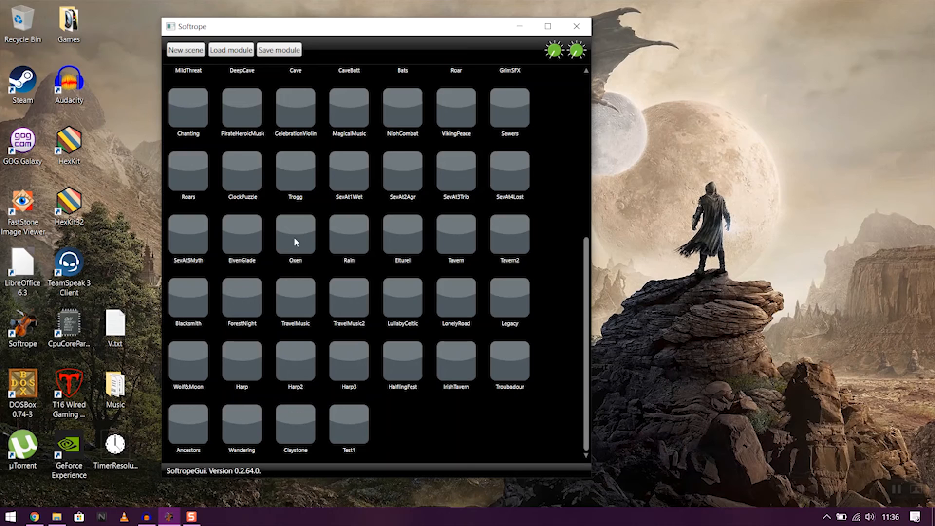
Play the Oxen, Rain, Elturel, SevAt5Myth and ForestNight scenes together and stop them all again
{"action": "left_click", "coordinate": [357, 239]}
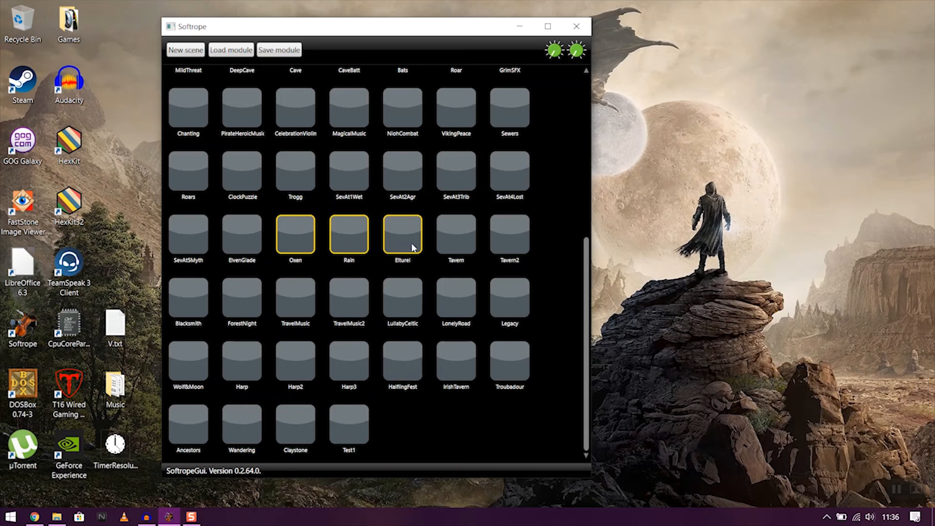
{"action": "left_click", "coordinate": [198, 249]}
{"action": "left_click", "coordinate": [245, 297]}
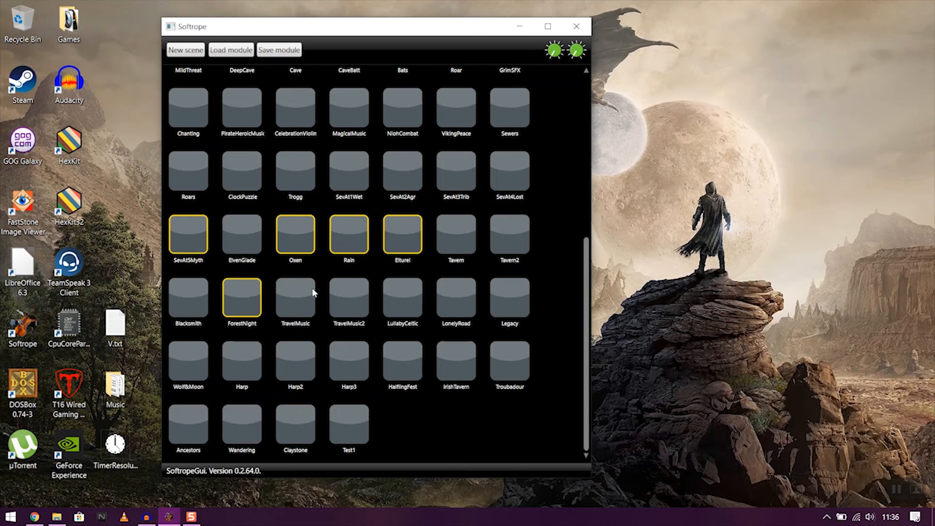
{"action": "left_click", "coordinate": [288, 232]}
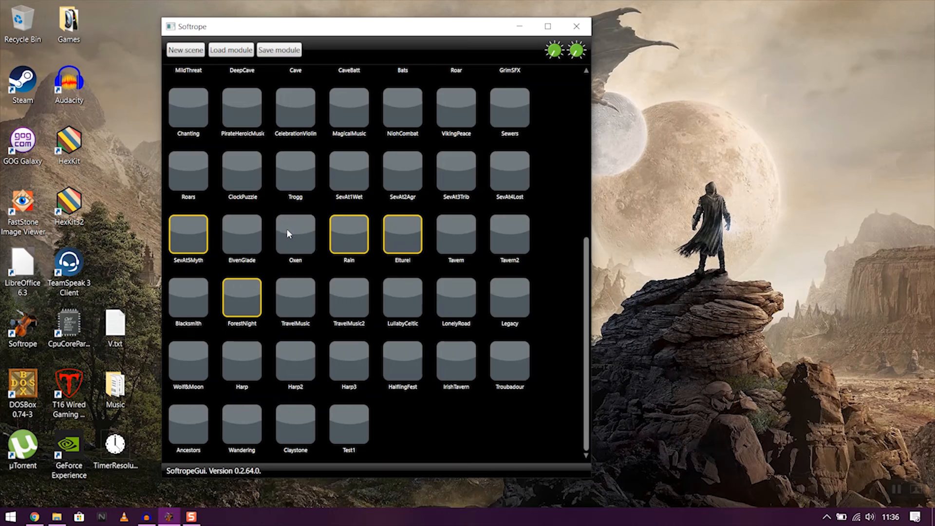
{"action": "left_click", "coordinate": [193, 233]}
{"action": "left_click", "coordinate": [253, 312]}
{"action": "left_click", "coordinate": [360, 238]}
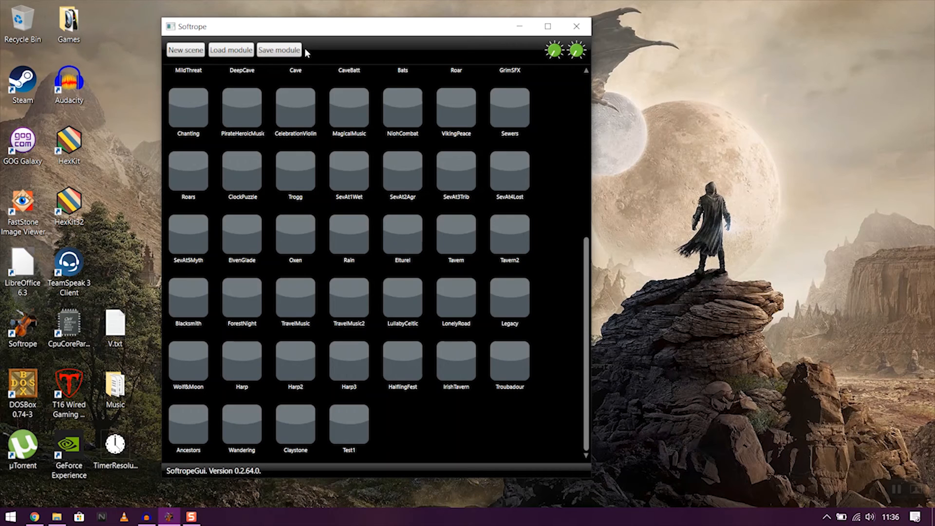
Open the save dialog for the module and cancel it without saving
{"action": "left_click", "coordinate": [281, 51]}
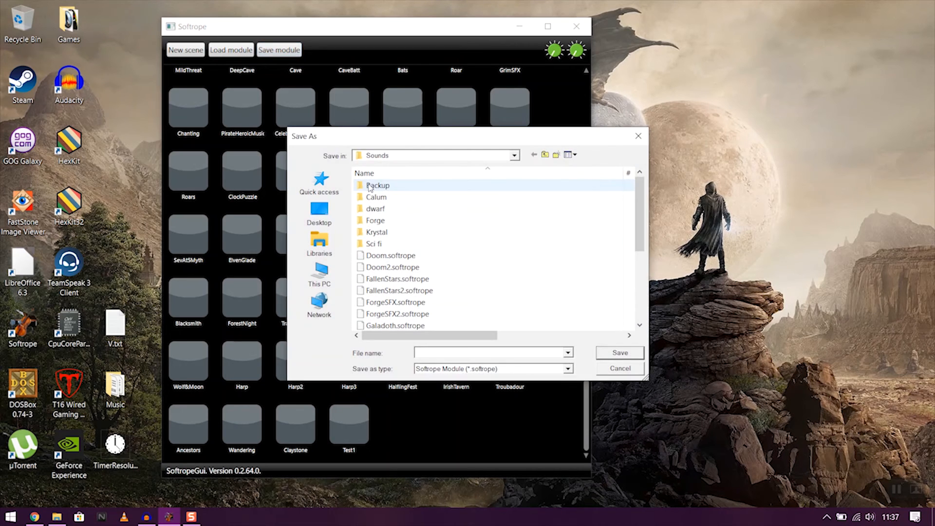
{"action": "left_click", "coordinate": [622, 369]}
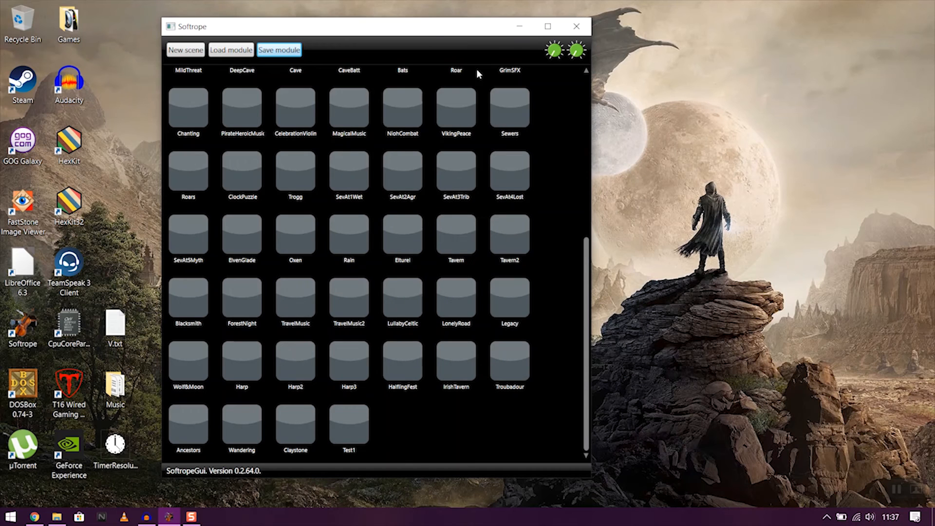
{"action": "scroll", "coordinate": [527, 200], "scroll_direction": "up", "scroll_amount": 5}
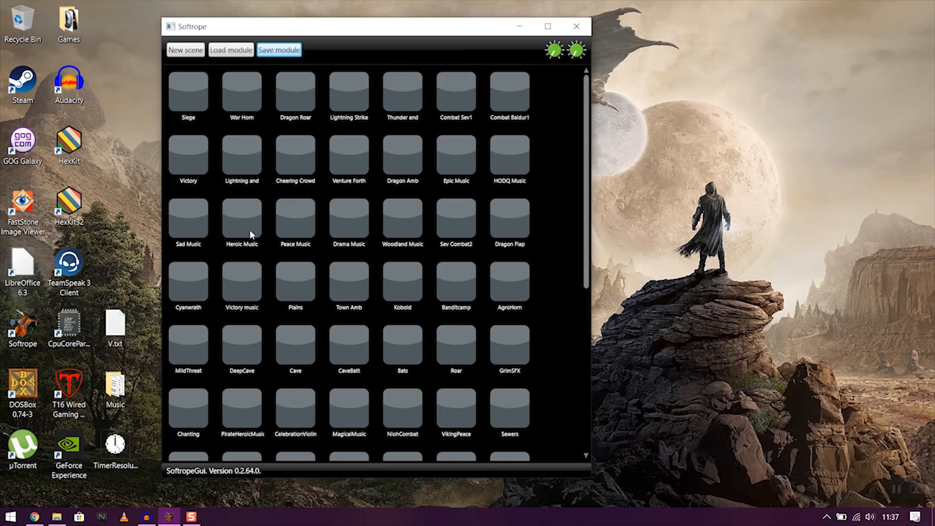
Load the Doom2.softrope module from the Sounds folder
{"action": "left_click", "coordinate": [236, 52]}
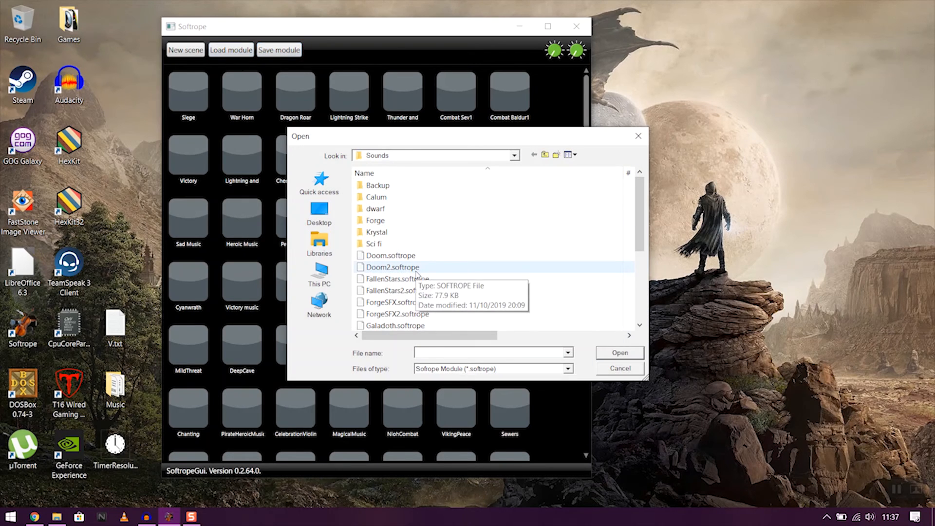
{"action": "left_click", "coordinate": [409, 274]}
{"action": "left_click", "coordinate": [619, 356]}
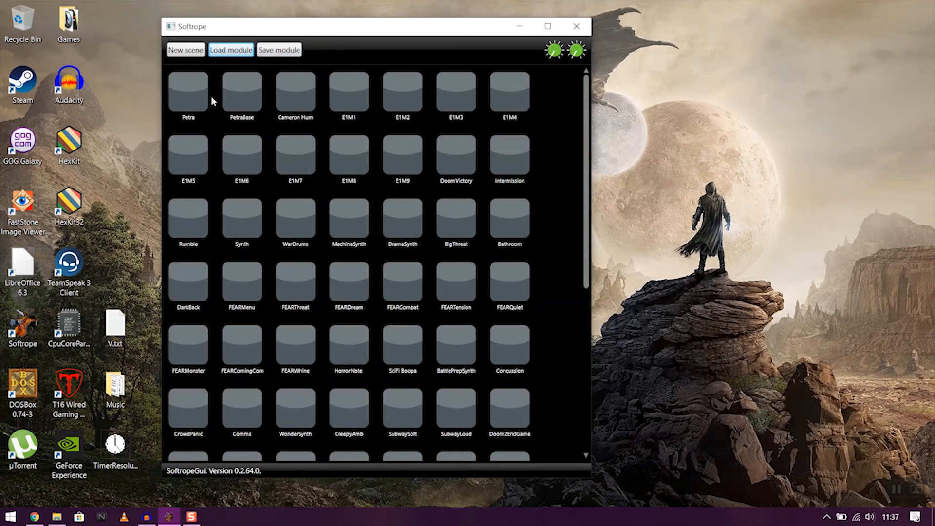
Examine the sound effects of the PetraBase and Petra scenes in the Scene Editor, closing each one
{"action": "left_click", "coordinate": [241, 93]}
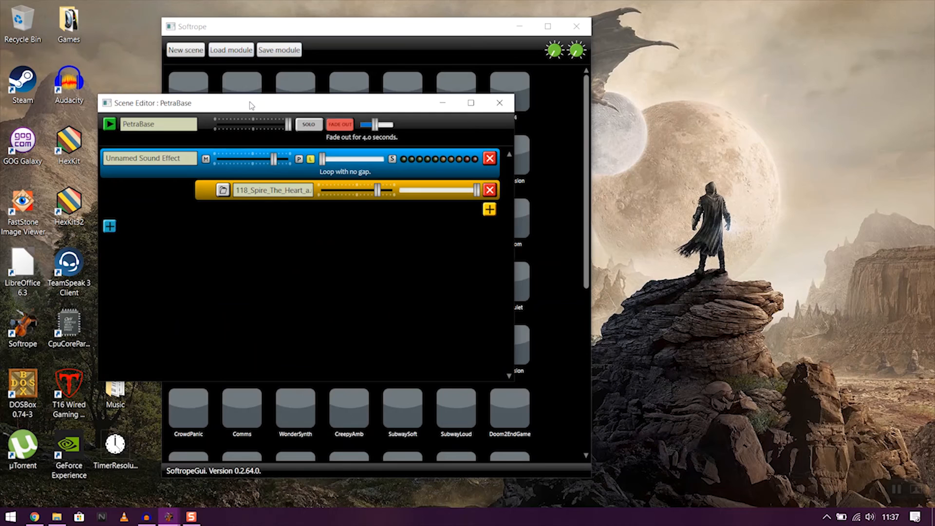
{"action": "left_click", "coordinate": [499, 103]}
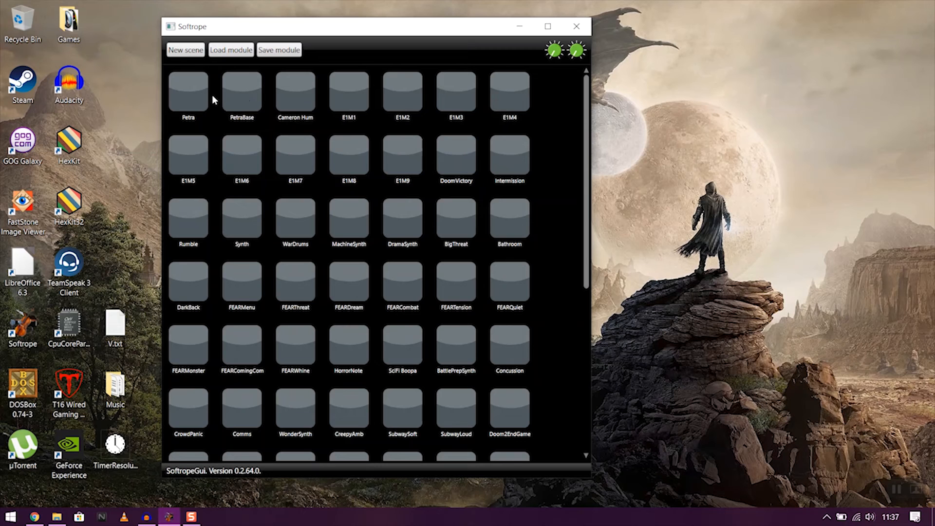
{"action": "double_click", "coordinate": [194, 98]}
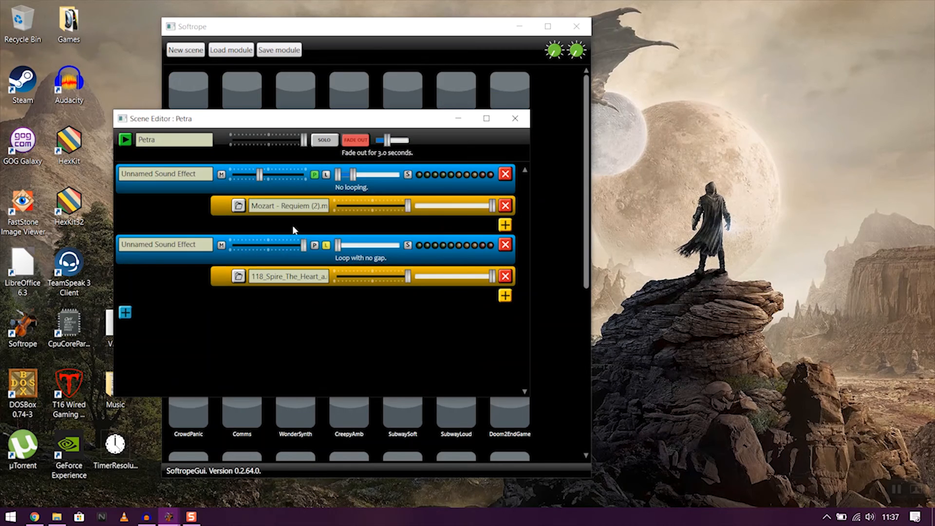
{"action": "left_click", "coordinate": [517, 125]}
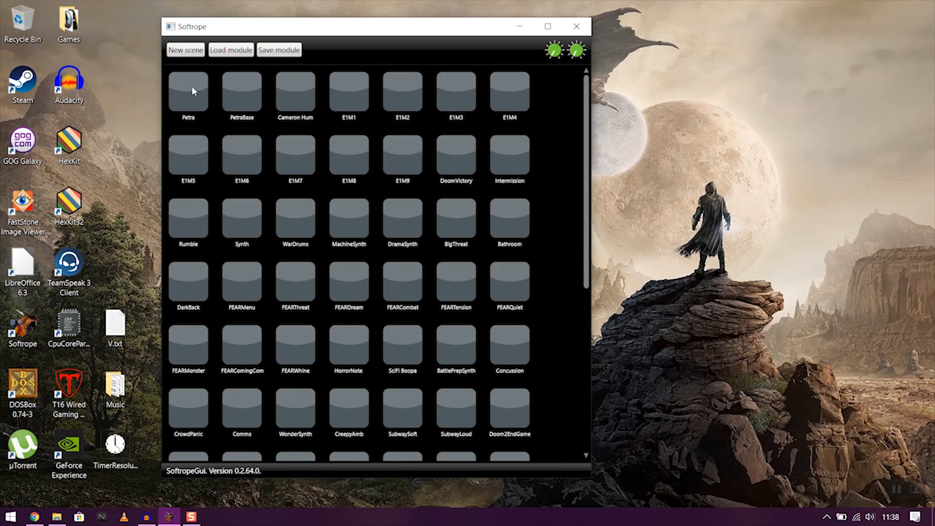
Close Softrope and switch to Chrome
{"action": "left_click", "coordinate": [576, 26]}
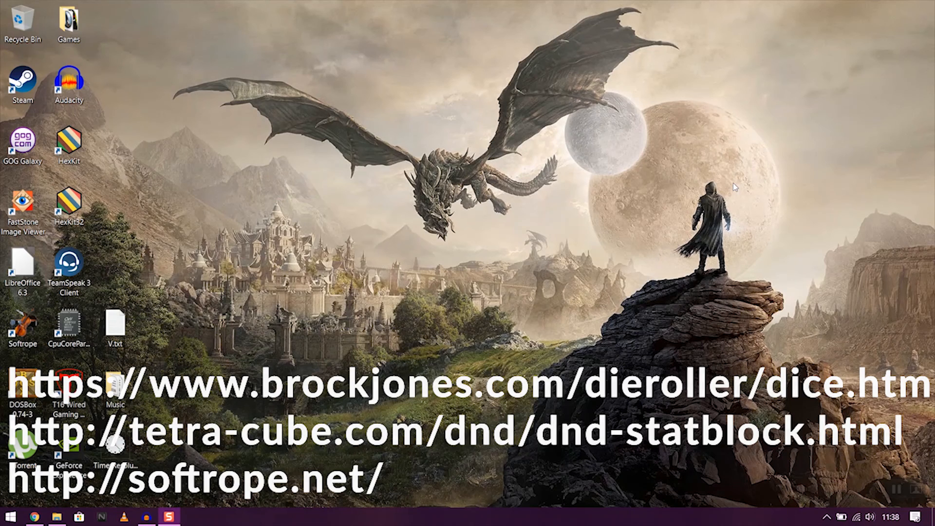
{"action": "left_click", "coordinate": [34, 516]}
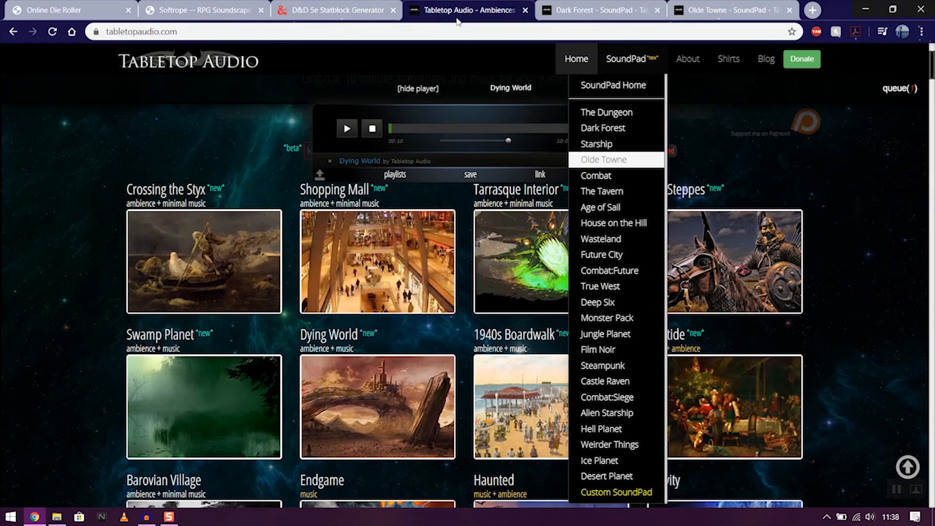
Review the open D&D 5e Statblock Generator, Softrope and Online Die Roller web pages in turn
{"action": "left_click", "coordinate": [317, 8]}
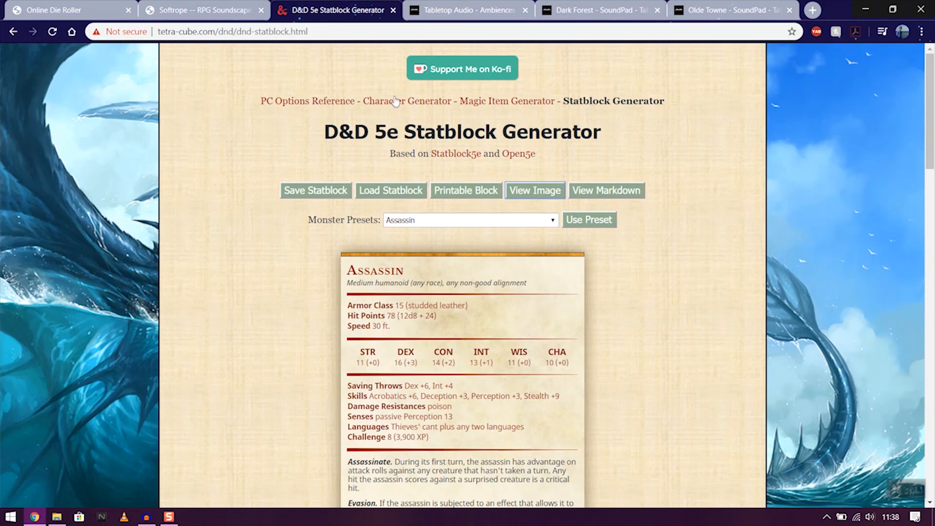
{"action": "left_click", "coordinate": [221, 7]}
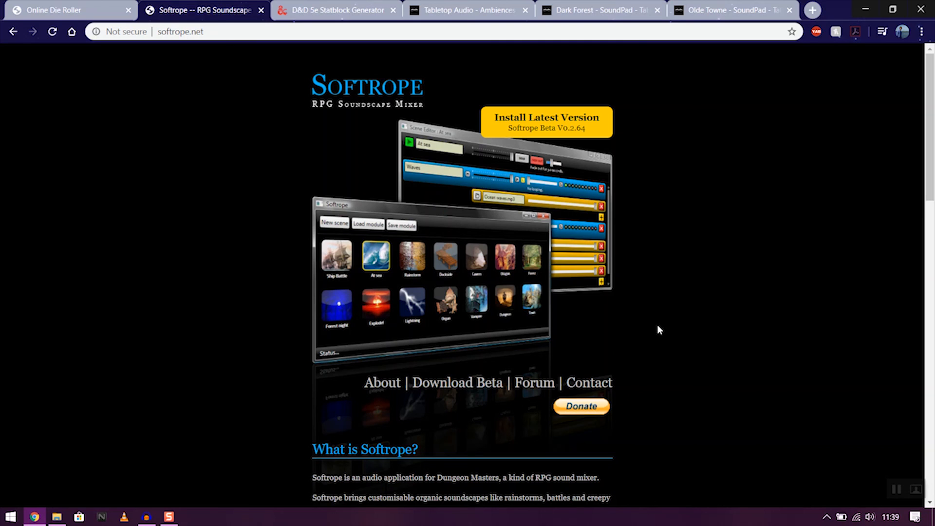
{"action": "key", "text": "ctrl+shift+Tab"}
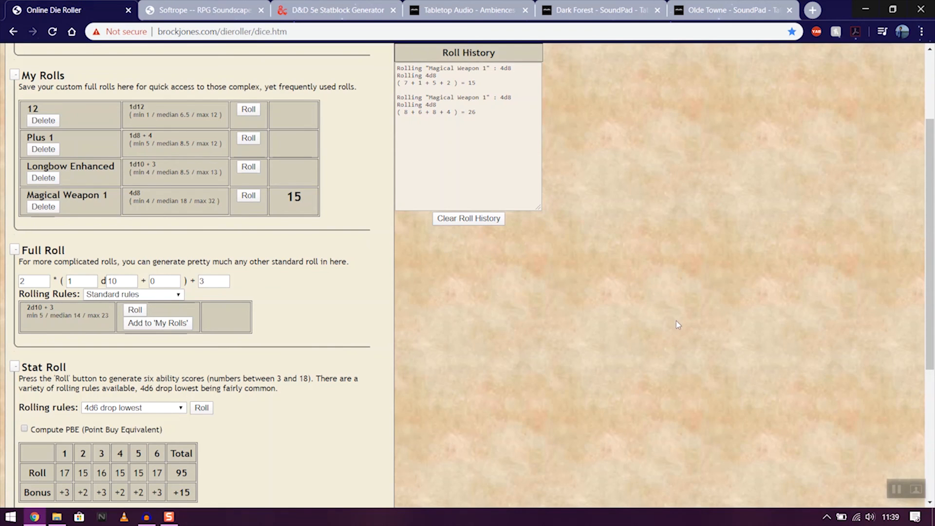
{"action": "scroll", "coordinate": [585, 338], "scroll_direction": "up", "scroll_amount": 3}
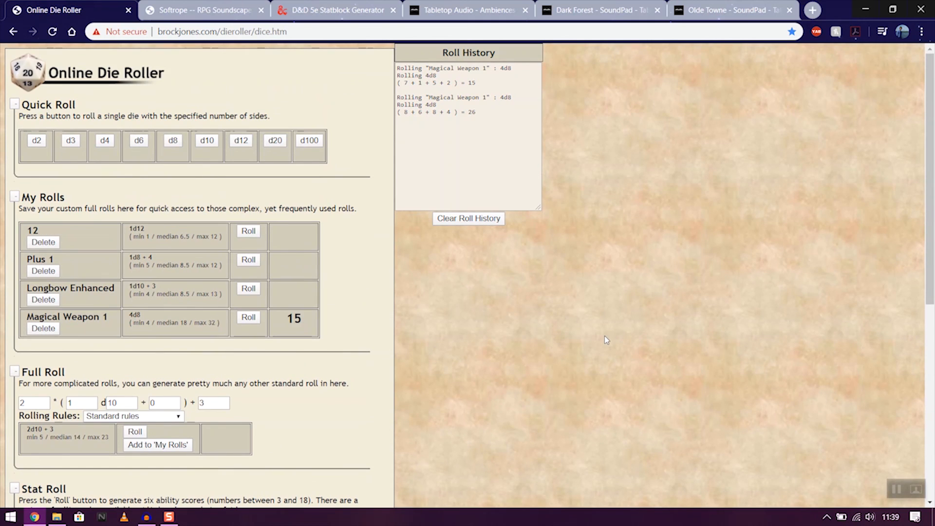